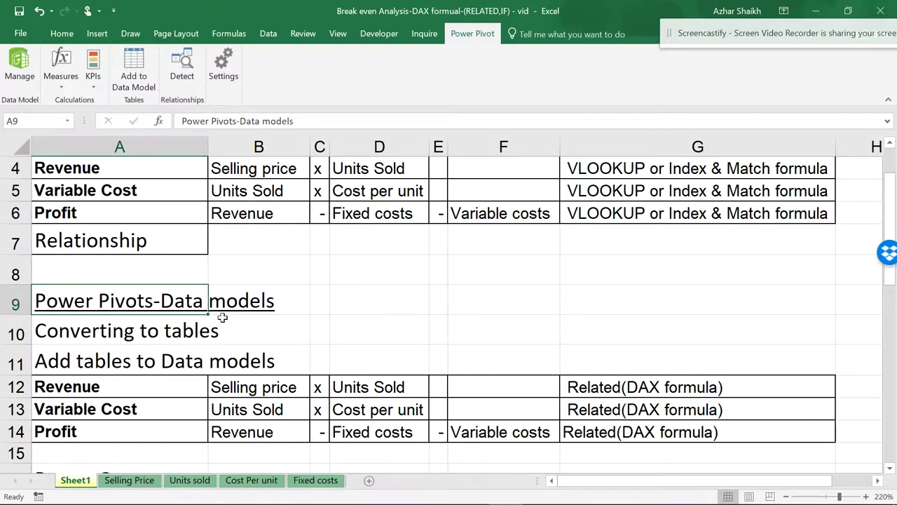
# Review the break-even analysis outline on Sheet1, covering the normal Excel, Power Pivot, Power Query and Measures approaches.
pyautogui.scroll(-3, 294, 275)
pyautogui.click(71, 241)
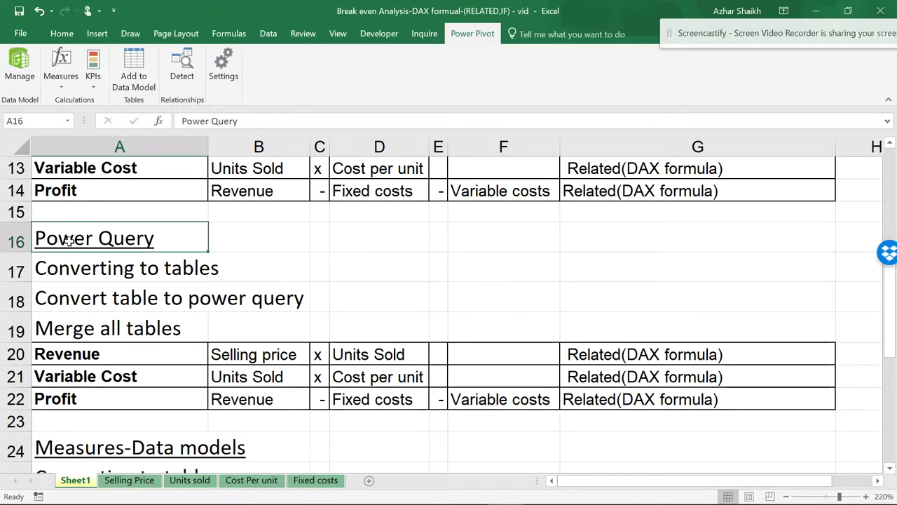
pyautogui.scroll(-2, 264, 246)
pyautogui.click(82, 295)
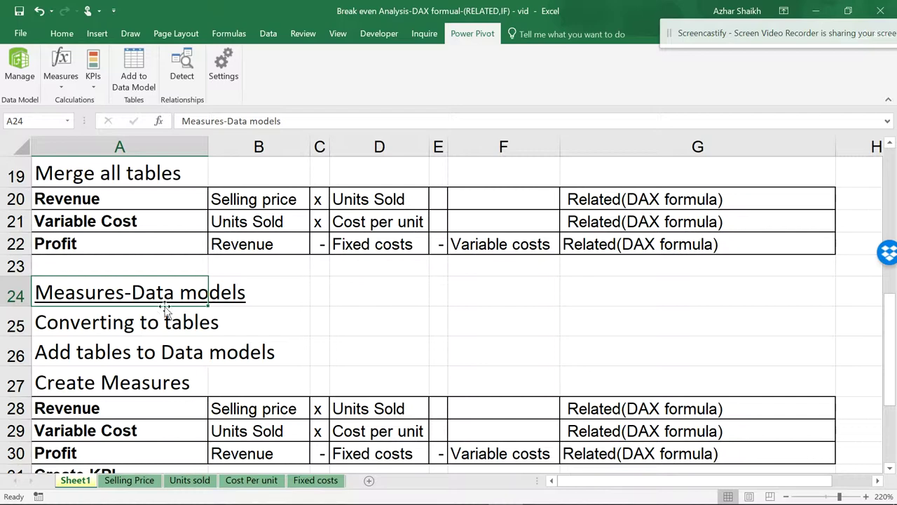
pyautogui.scroll(-2, 165, 308)
pyautogui.scroll(1, 85, 214)
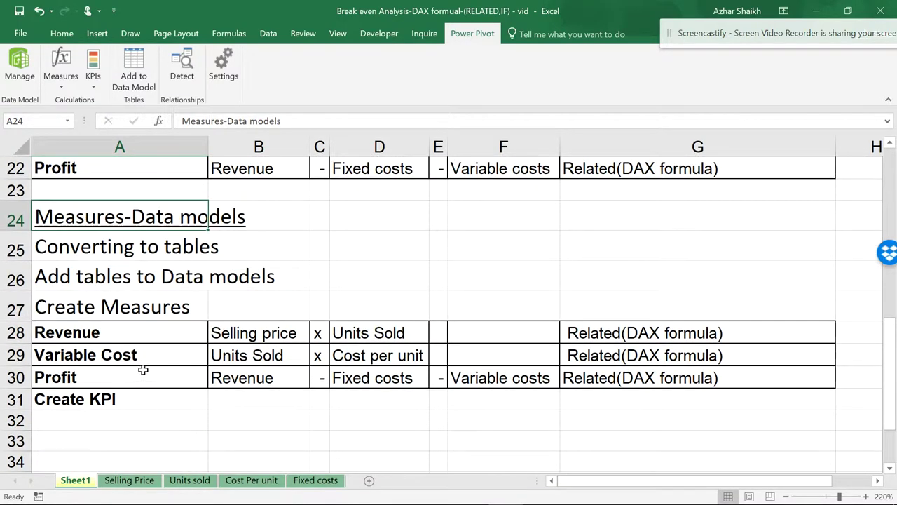
pyautogui.scroll(7, 140, 322)
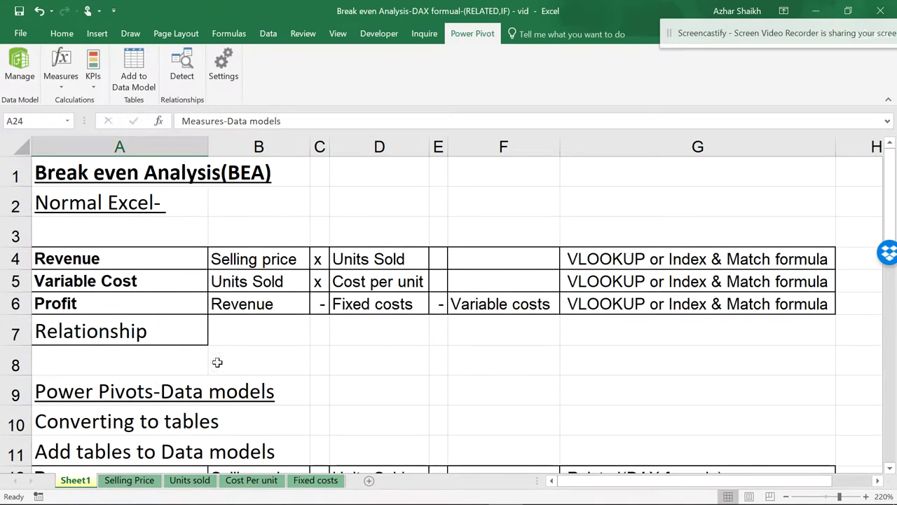
pyautogui.click(135, 258)
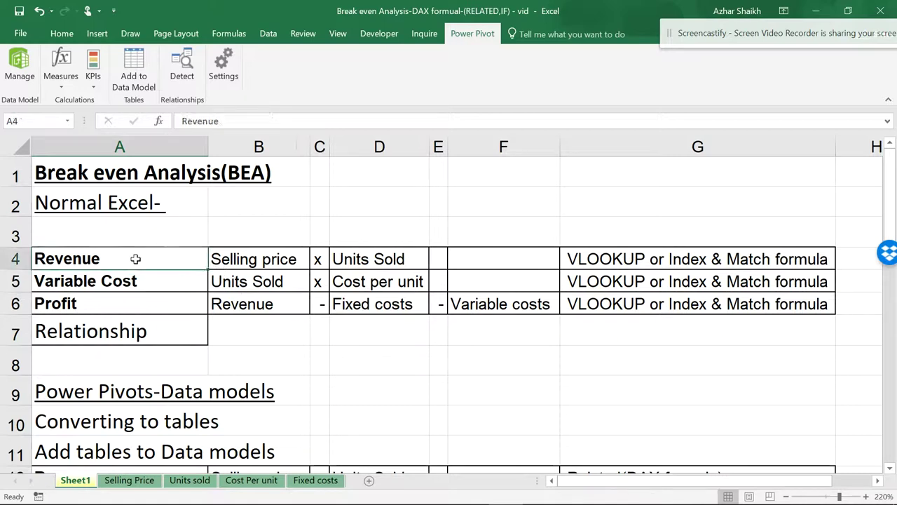
pyautogui.click(152, 421)
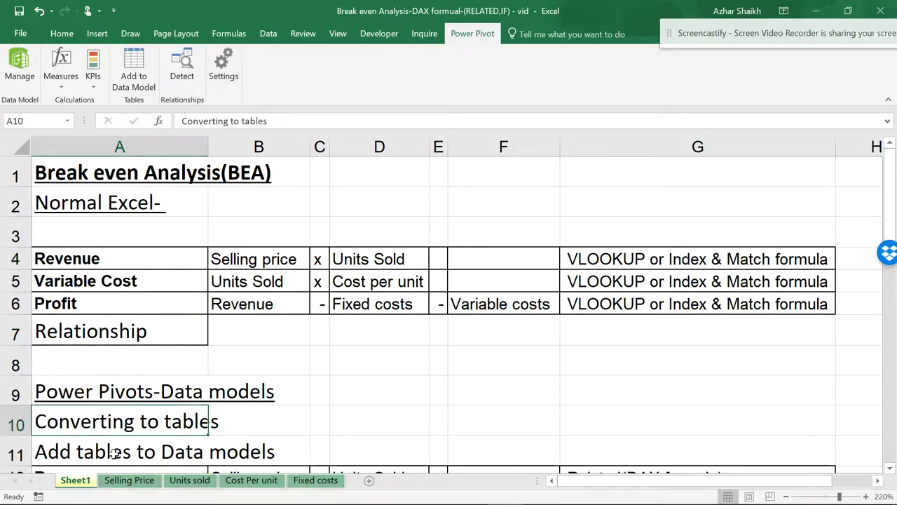
# Look through the source tables on the Selling Price, Units sold, Cost Per unit and Fixed costs sheets.
pyautogui.click(122, 482)
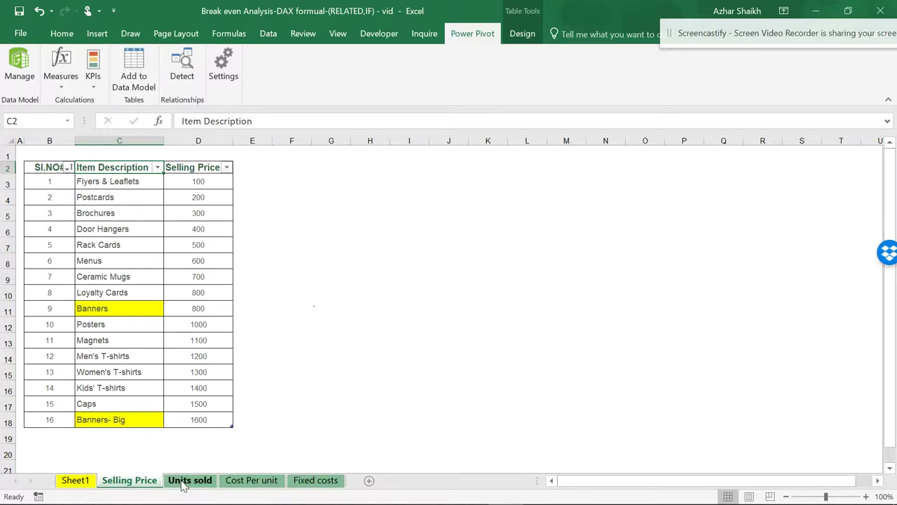
pyautogui.click(183, 483)
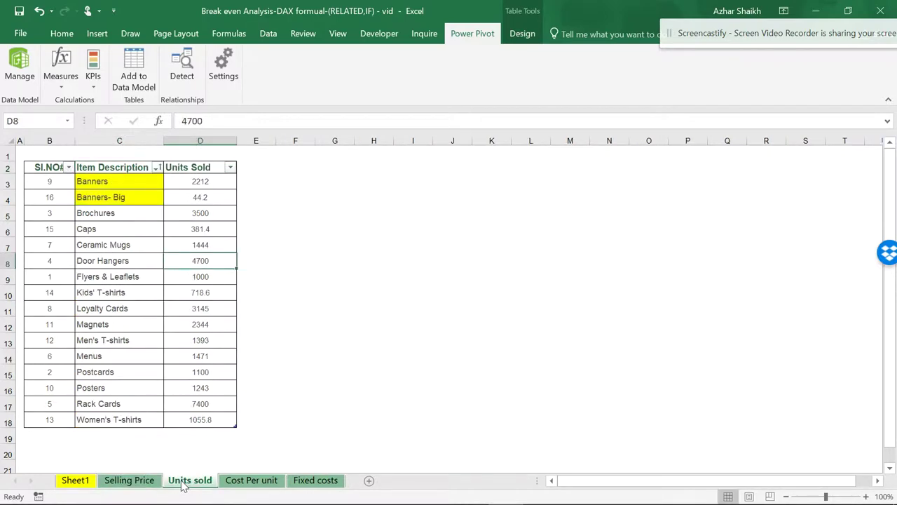
pyautogui.click(249, 482)
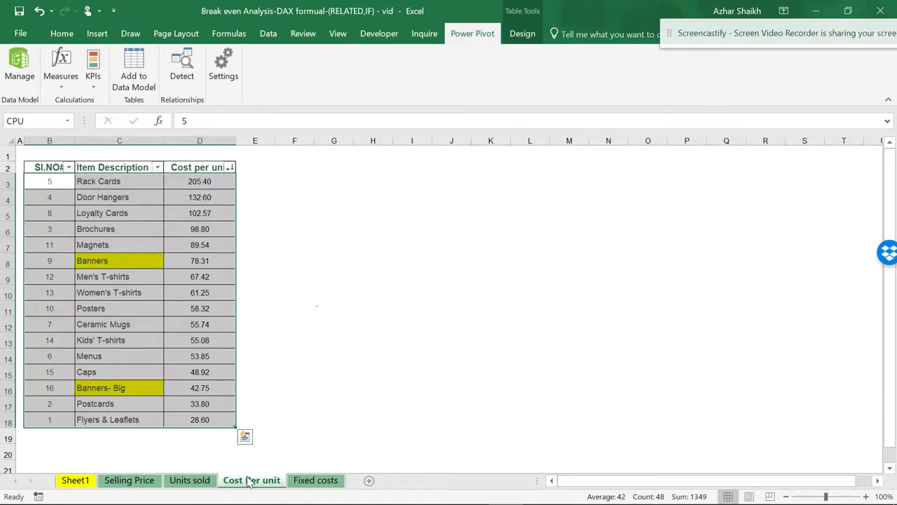
pyautogui.click(306, 482)
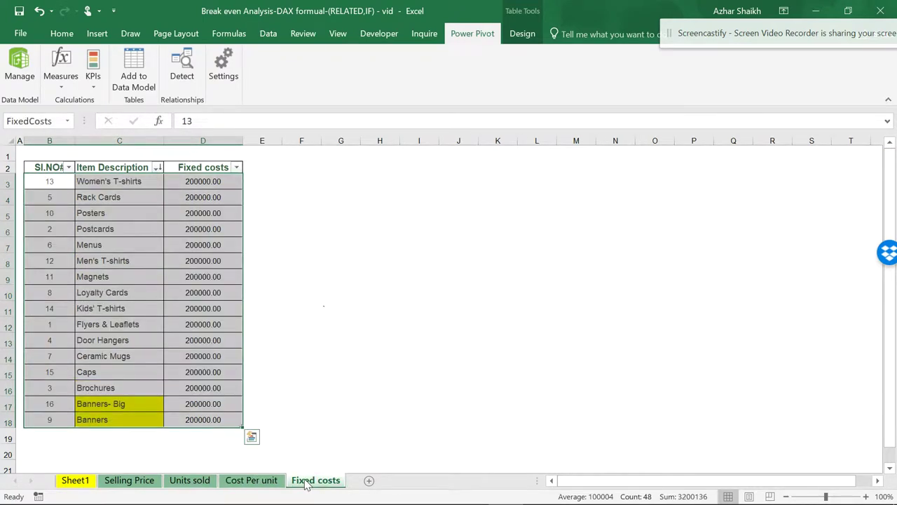
pyautogui.click(145, 482)
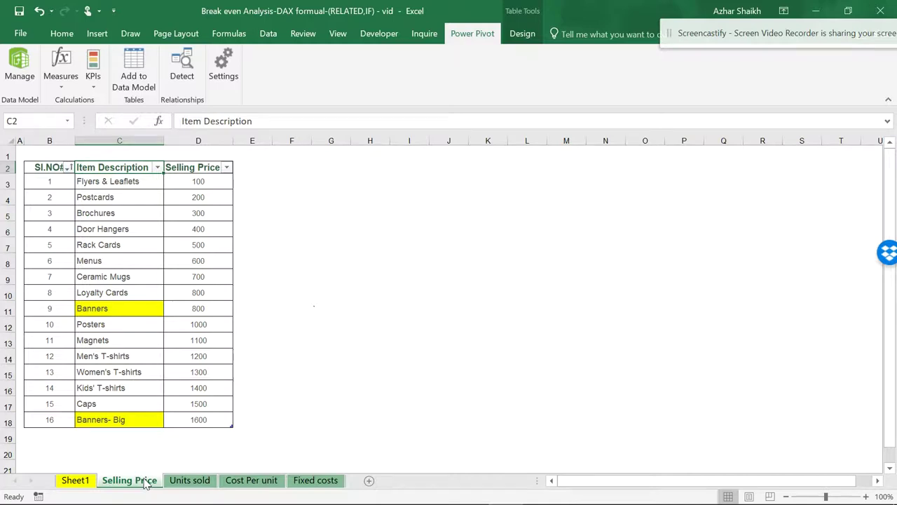
pyautogui.click(179, 485)
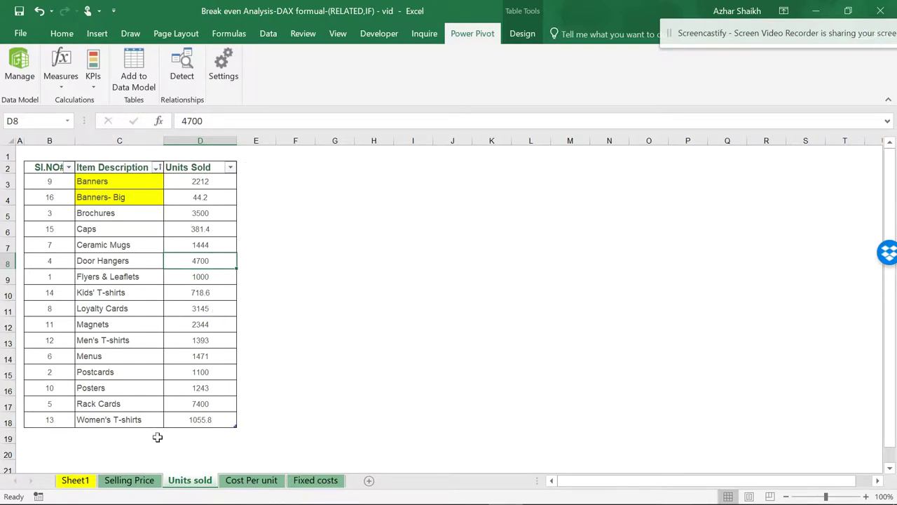
# Review the Revenue calculation's components on Sheet1 and locate their source tables on the Selling Price and Units sold sheets.
pyautogui.click(76, 480)
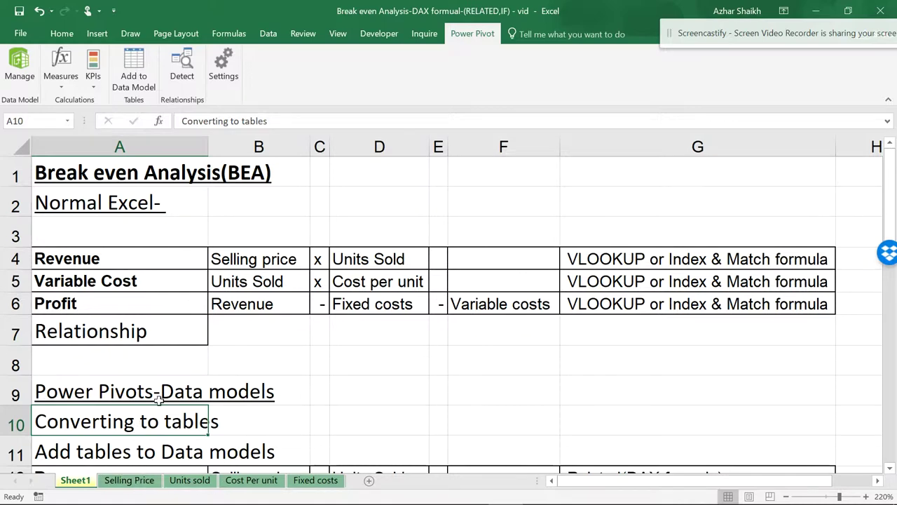
pyautogui.click(109, 262)
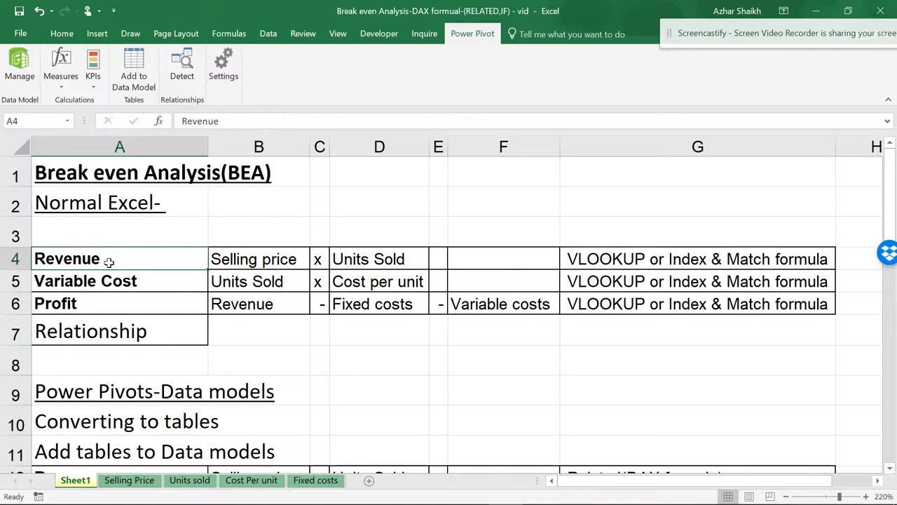
pyautogui.click(275, 261)
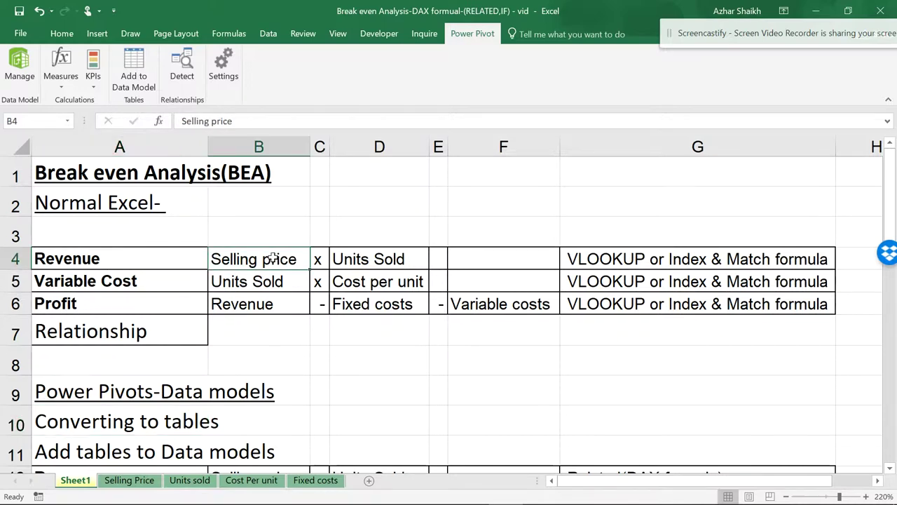
pyautogui.click(398, 259)
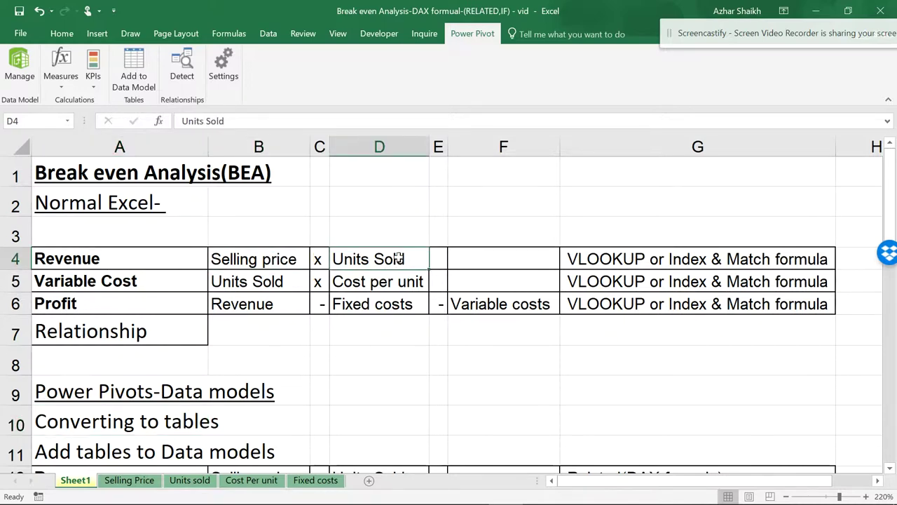
pyautogui.click(147, 482)
pyautogui.click(186, 482)
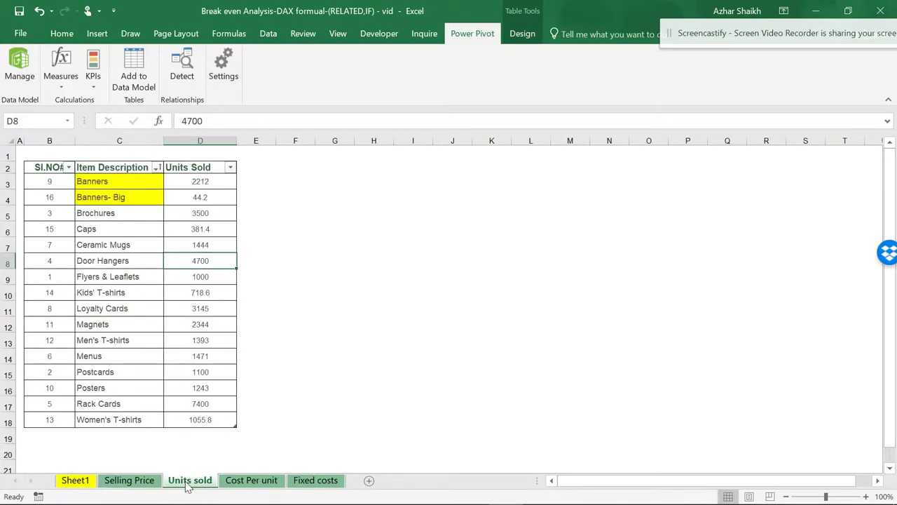
# Compare where the highlighted Banners and Banners- Big items sit in each of the four source tables.
pyautogui.click(148, 484)
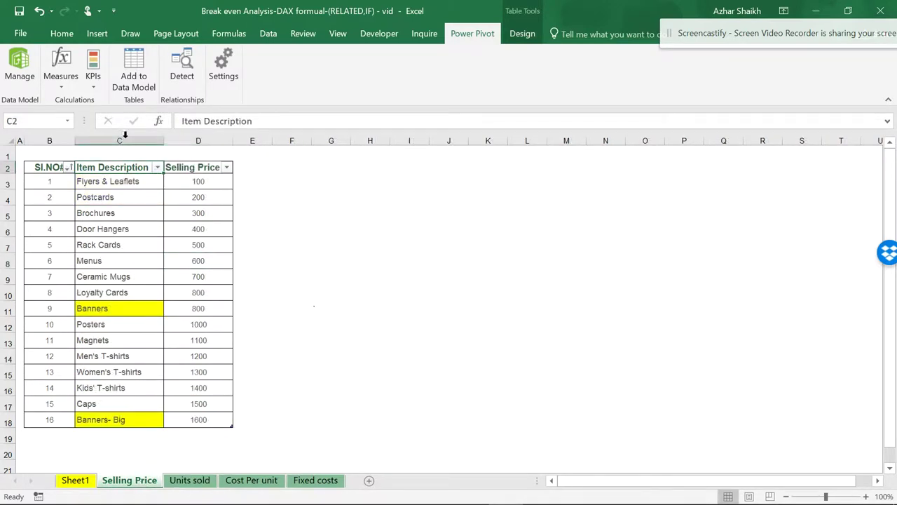
pyautogui.click(91, 183)
pyautogui.click(110, 310)
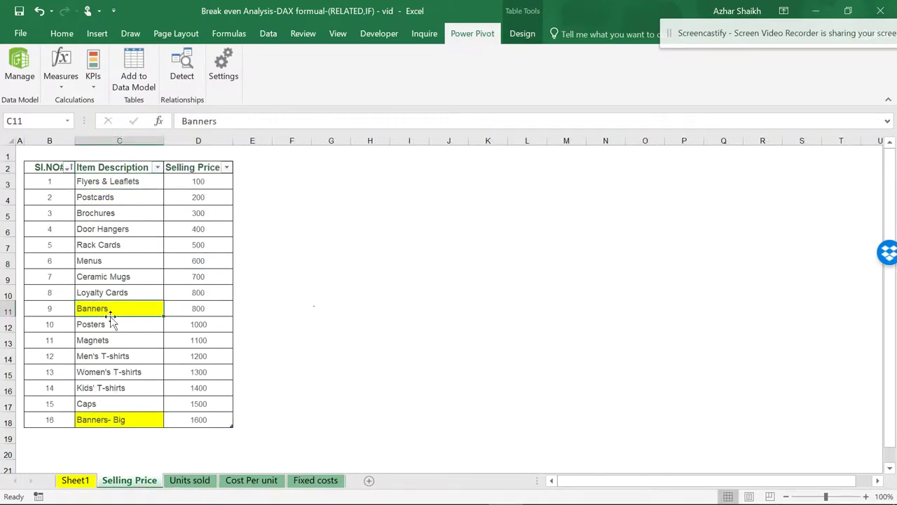
pyautogui.click(124, 417)
pyautogui.click(191, 480)
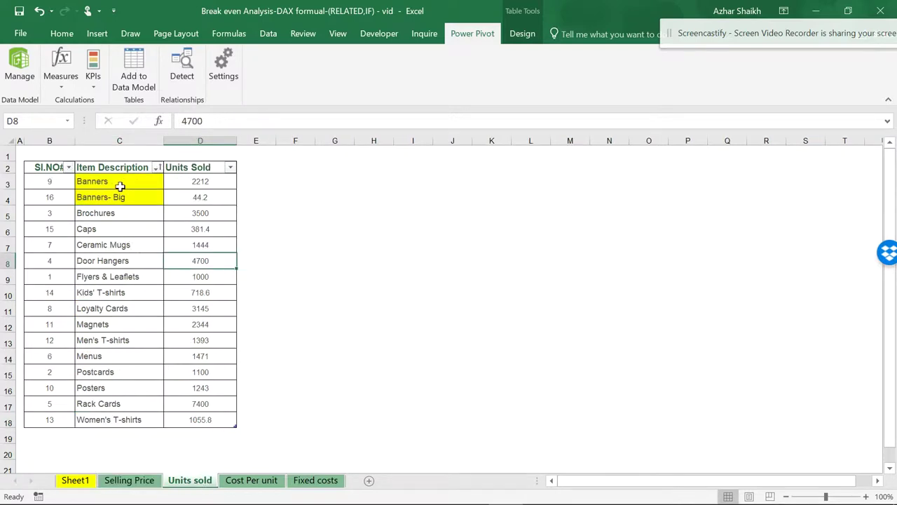
pyautogui.moveTo(120, 186); pyautogui.dragTo(120, 199)
pyautogui.click(267, 480)
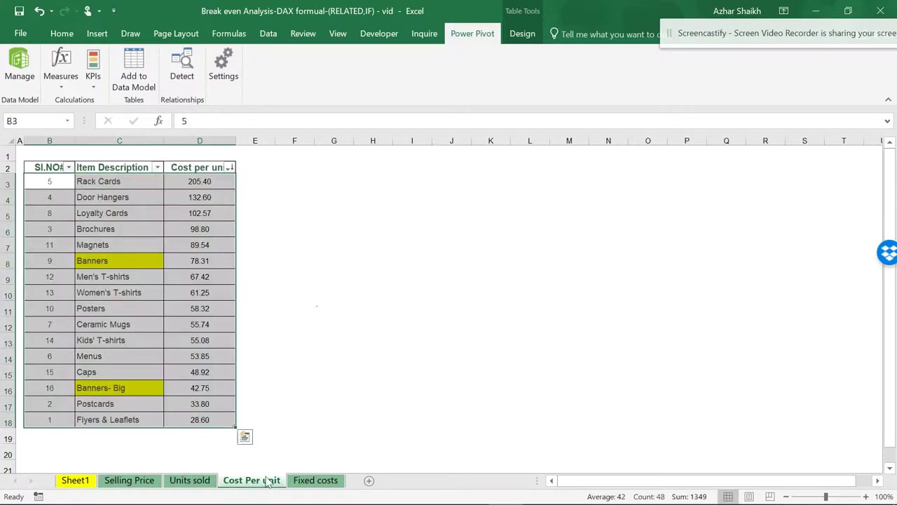
pyautogui.click(103, 264)
pyautogui.click(133, 388)
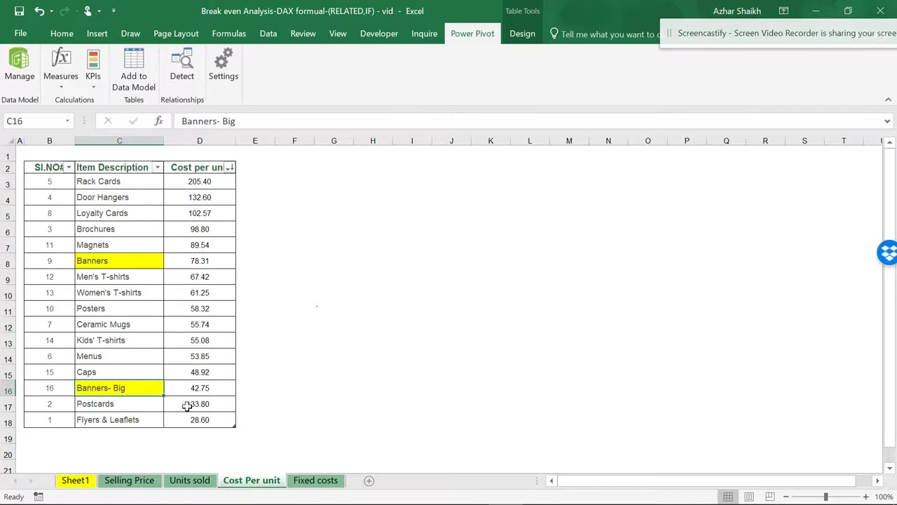
pyautogui.click(315, 480)
pyautogui.click(136, 399)
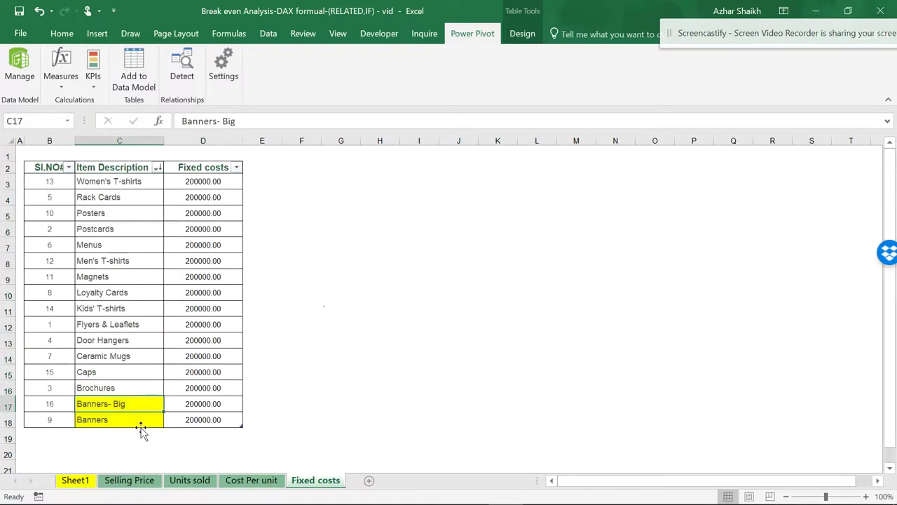
# Examine the Item Description column on the Units sold and Selling Price sheets as the field shared by the tables.
pyautogui.click(141, 482)
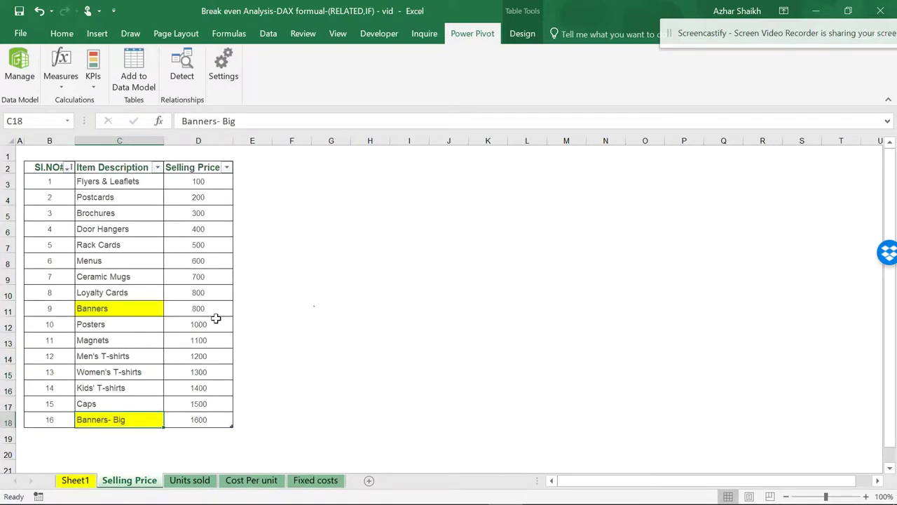
pyautogui.click(208, 481)
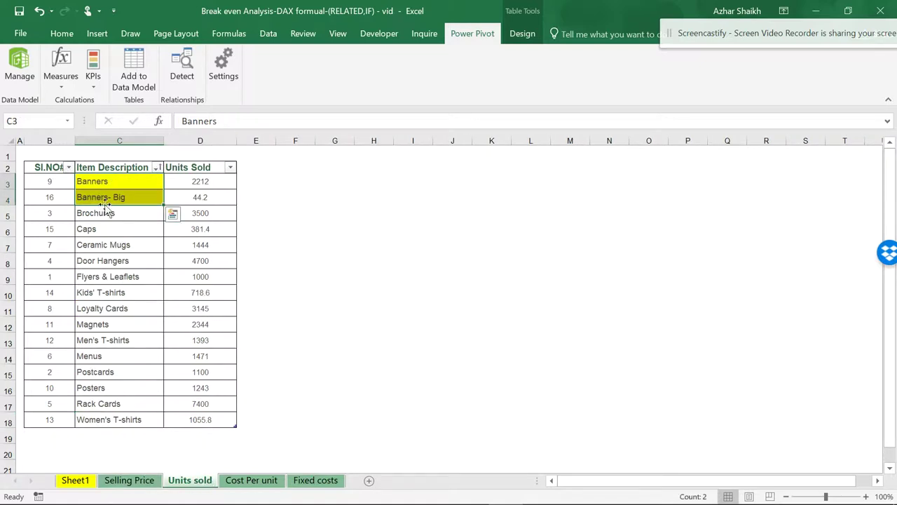
pyautogui.click(109, 137)
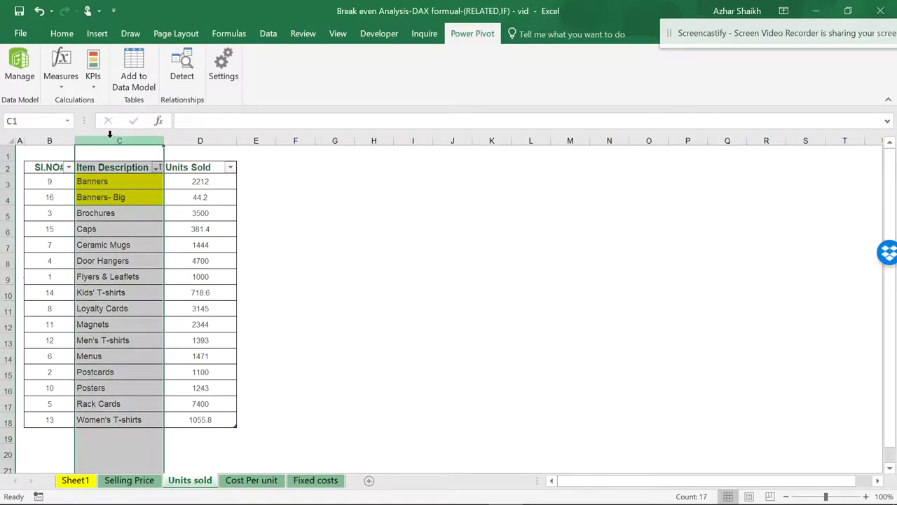
pyautogui.click(125, 481)
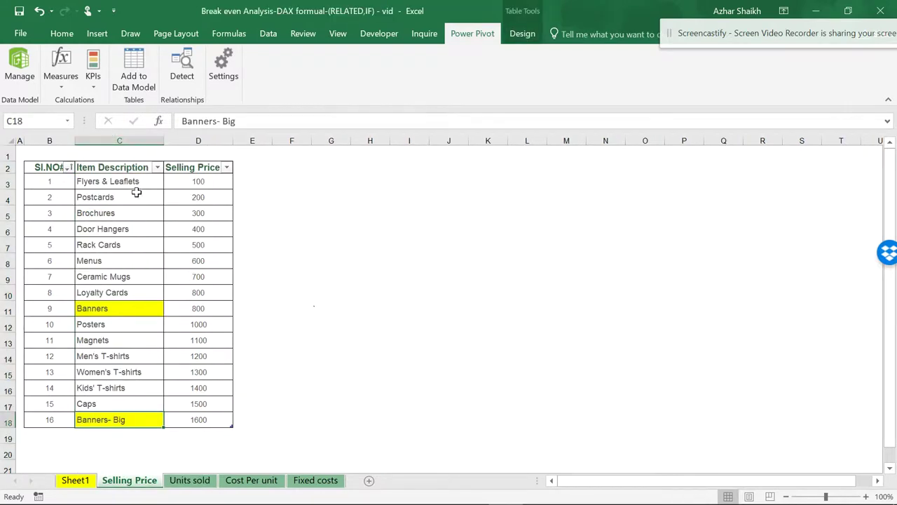
pyautogui.click(132, 182)
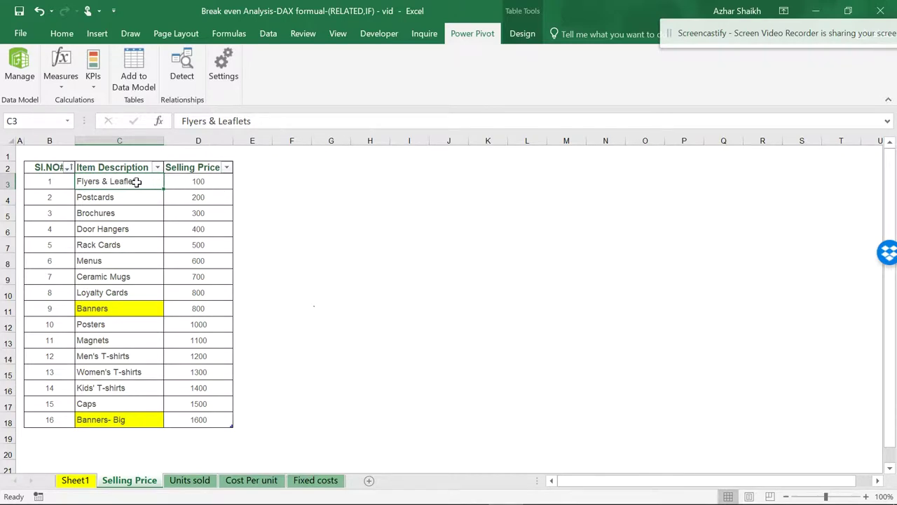
pyautogui.click(118, 167)
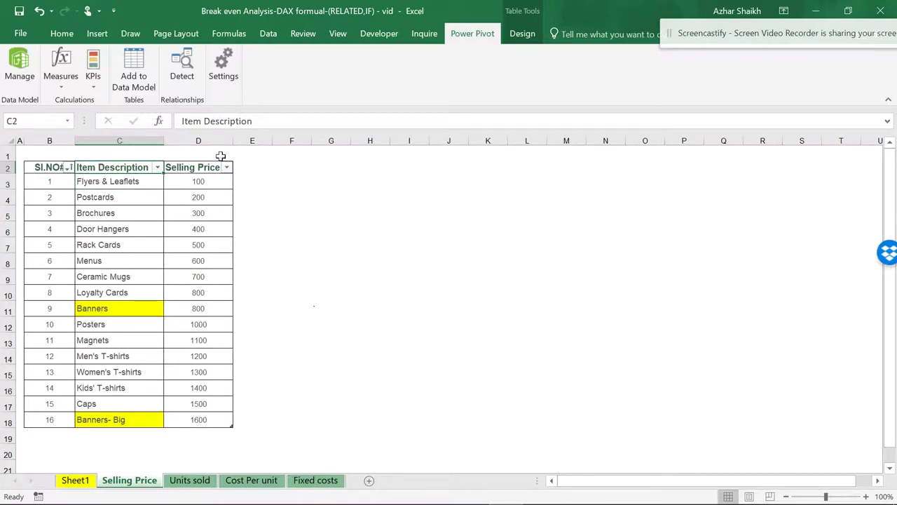
pyautogui.click(109, 182)
pyautogui.click(111, 212)
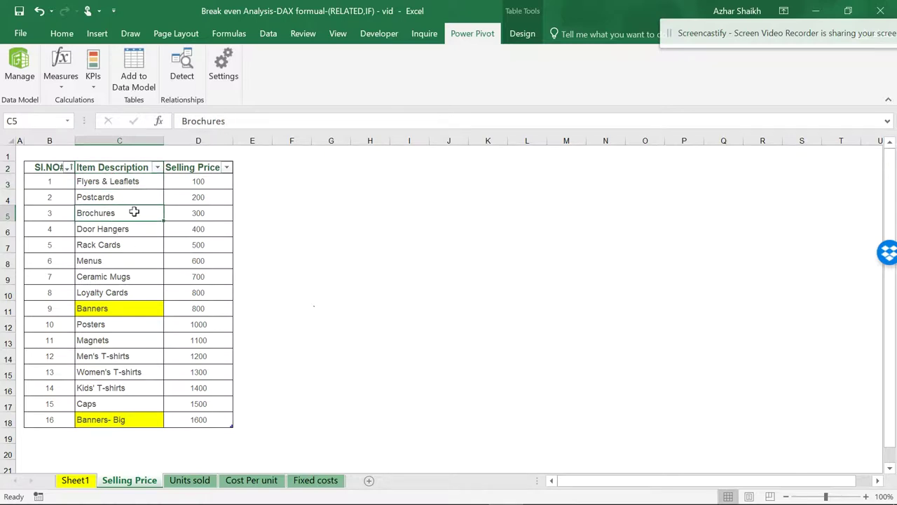
pyautogui.click(111, 180)
pyautogui.moveTo(110, 180); pyautogui.dragTo(116, 419)
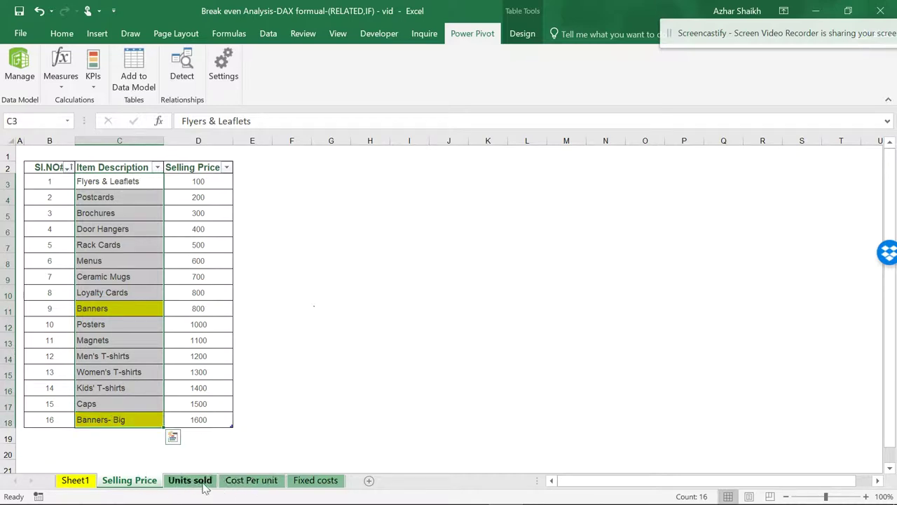
# Check the Cost Per unit table, then relate the Revenue inputs on Sheet1 to the Units sold and Selling Price tables.
pyautogui.click(248, 481)
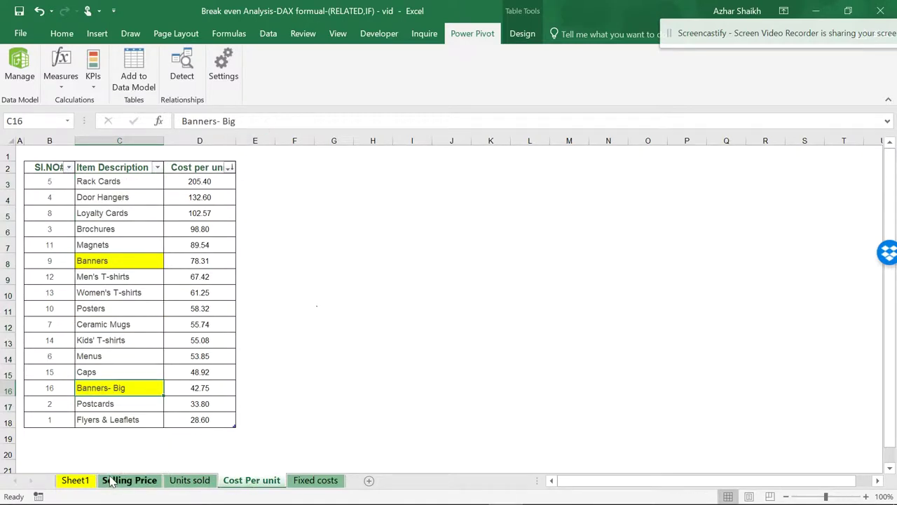
pyautogui.click(75, 481)
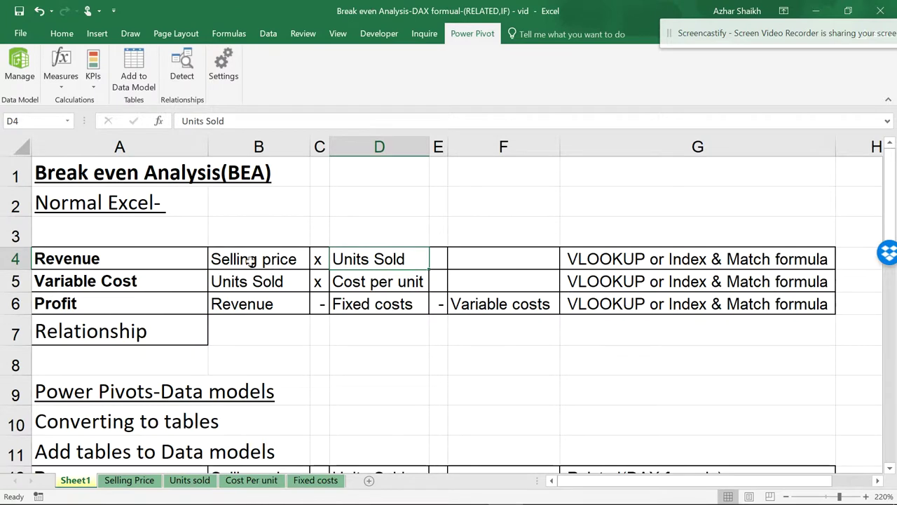
pyautogui.click(275, 265)
pyautogui.click(190, 480)
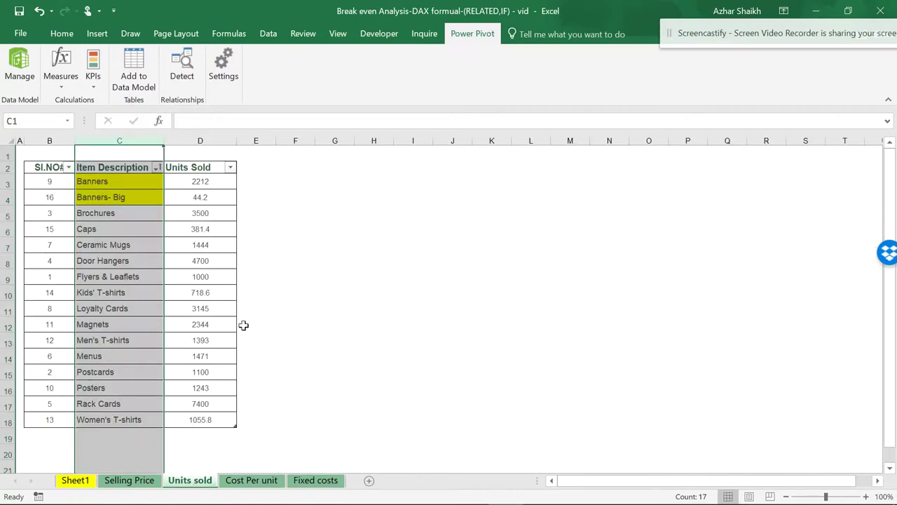
pyautogui.click(144, 483)
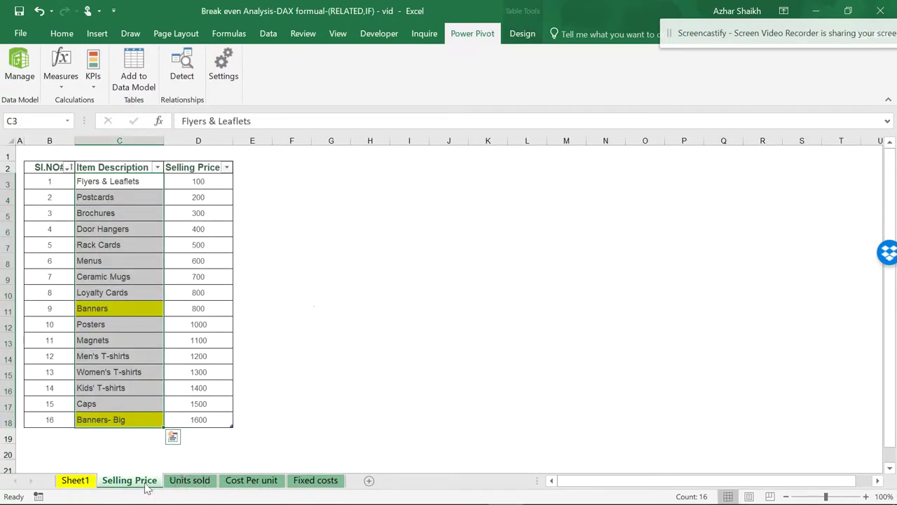
# Add a Revenue column header in E2, next to Units Sold on the Units sold sheet.
pyautogui.click(186, 484)
pyautogui.click(250, 180)
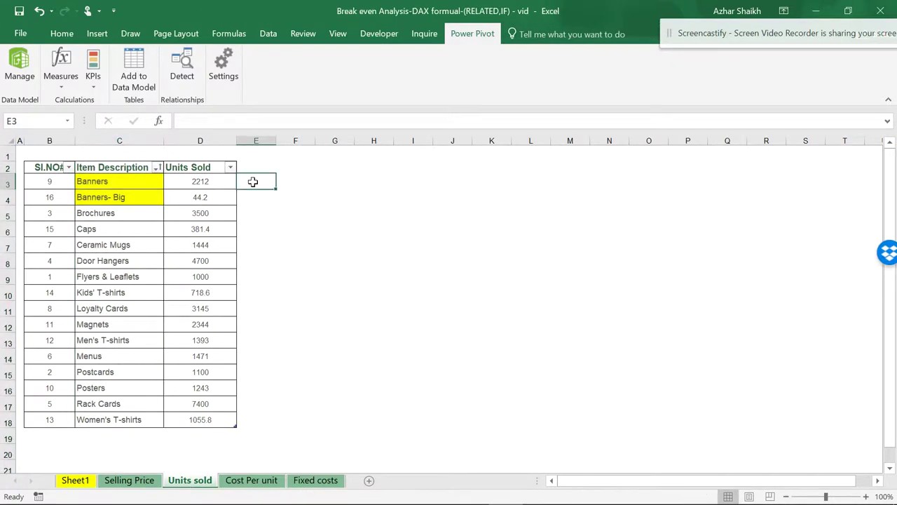
pyautogui.click(255, 168)
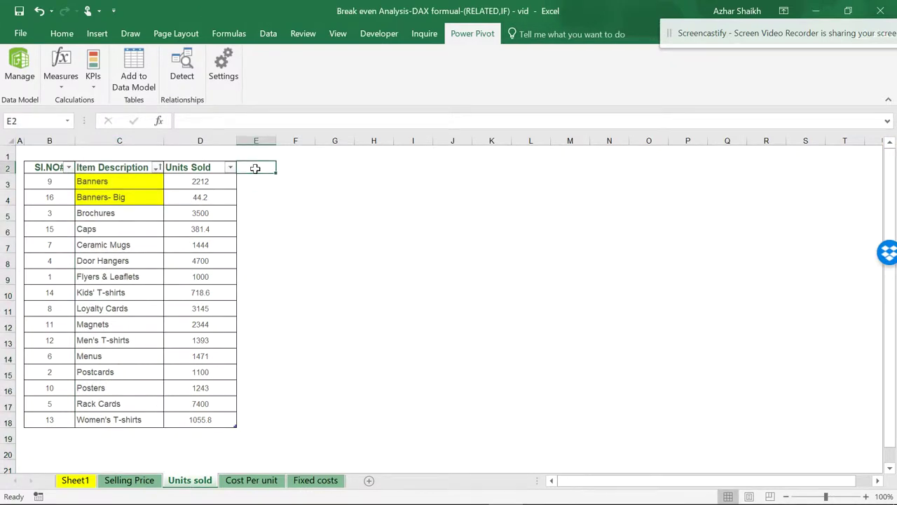
pyautogui.write('Revenue')
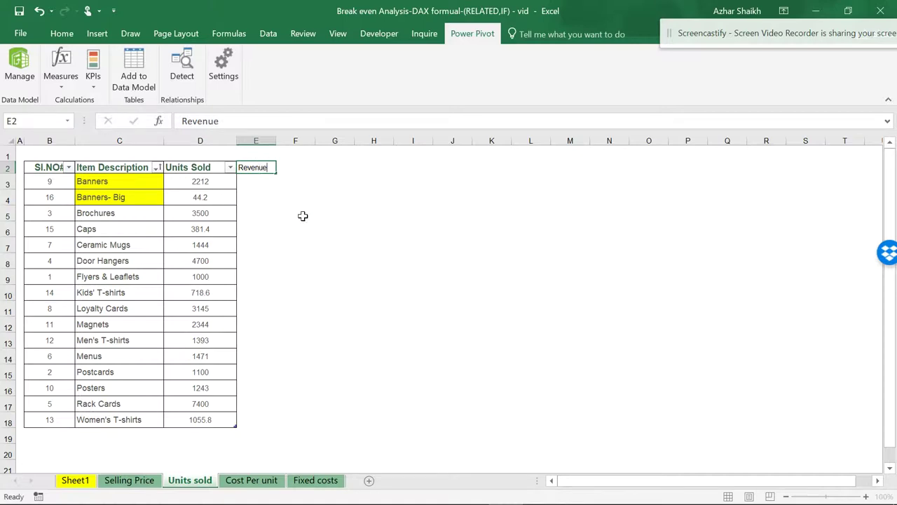
pyautogui.press('Tab')
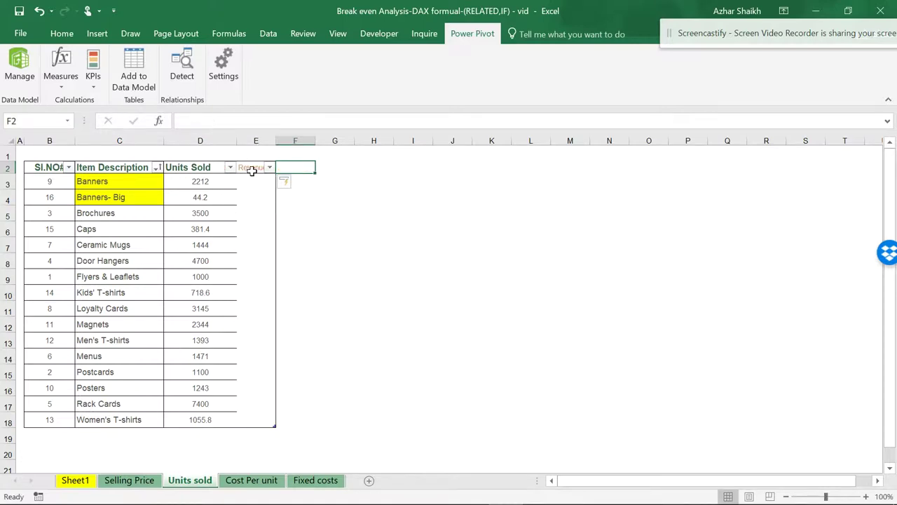
# Apply cell borders to the Revenue column from its header to row 18 and widen the column.
pyautogui.moveTo(252, 170); pyautogui.dragTo(257, 419)
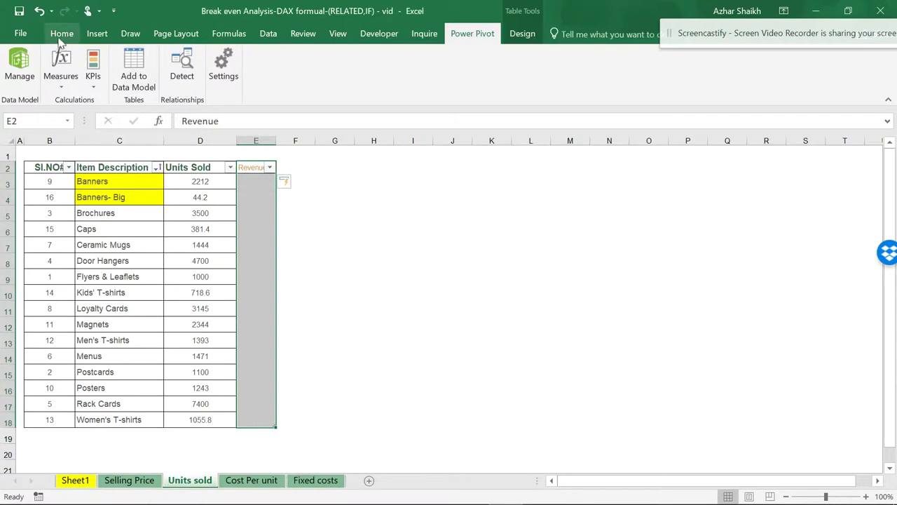
pyautogui.click(61, 35)
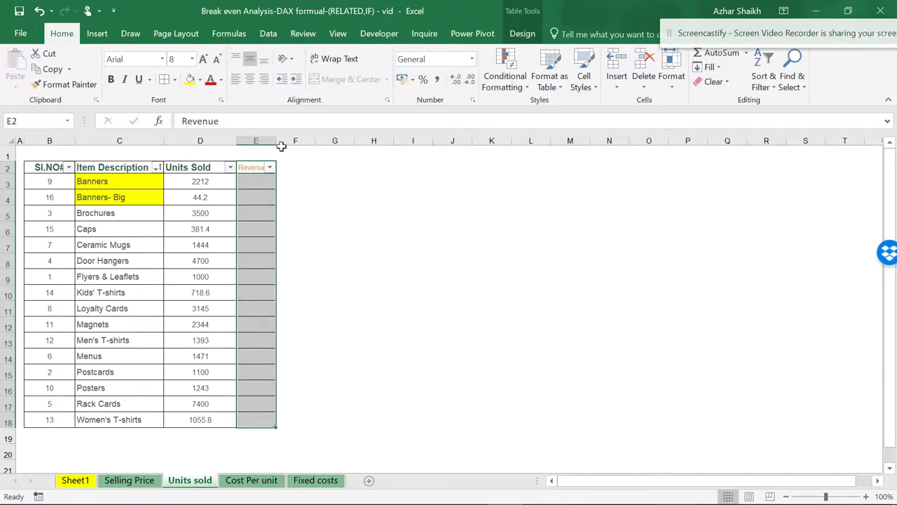
pyautogui.moveTo(281, 146); pyautogui.dragTo(340, 144)
pyautogui.click(280, 181)
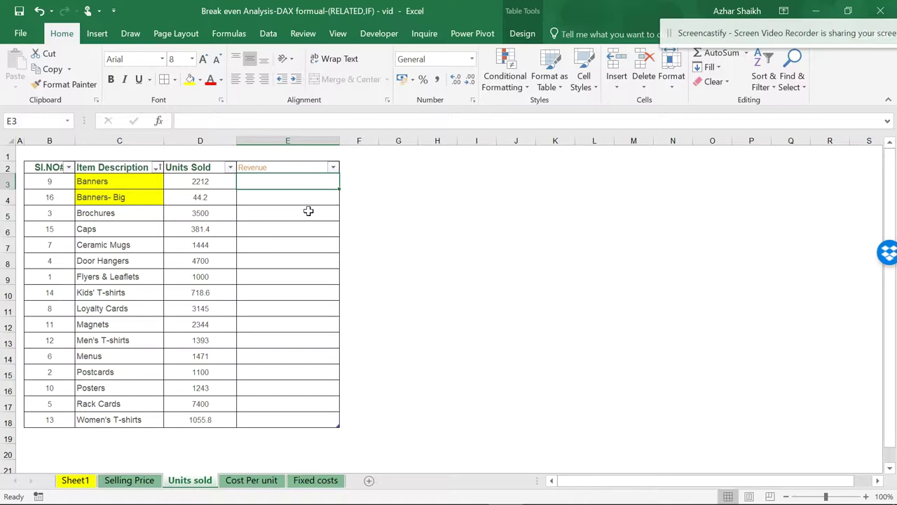
pyautogui.click(129, 481)
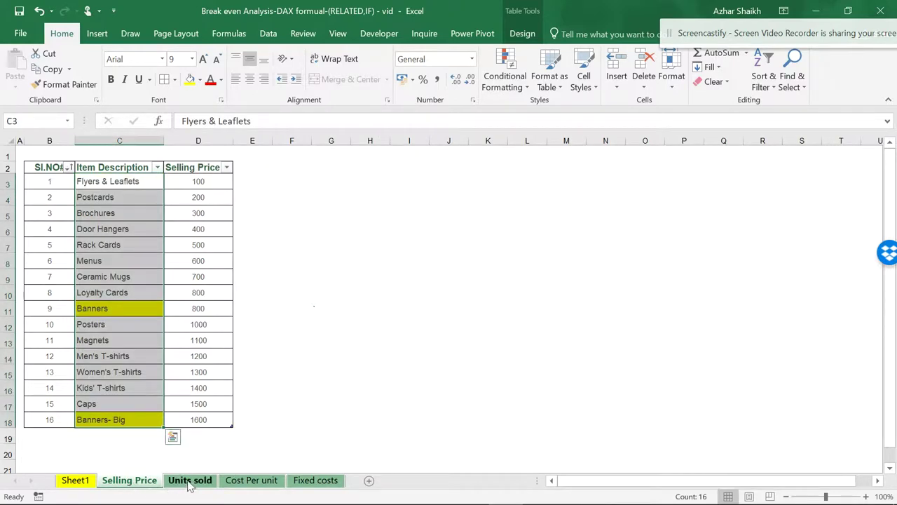
pyautogui.click(190, 481)
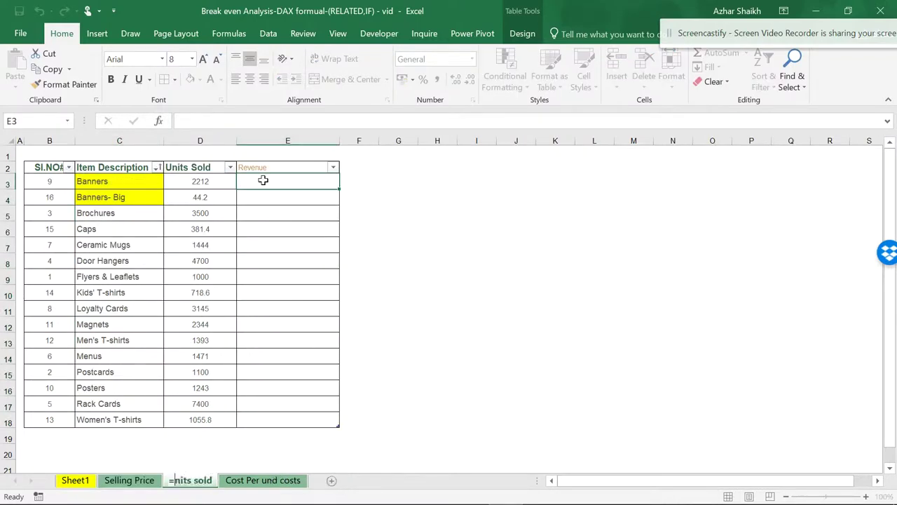
pyautogui.write('=vl')
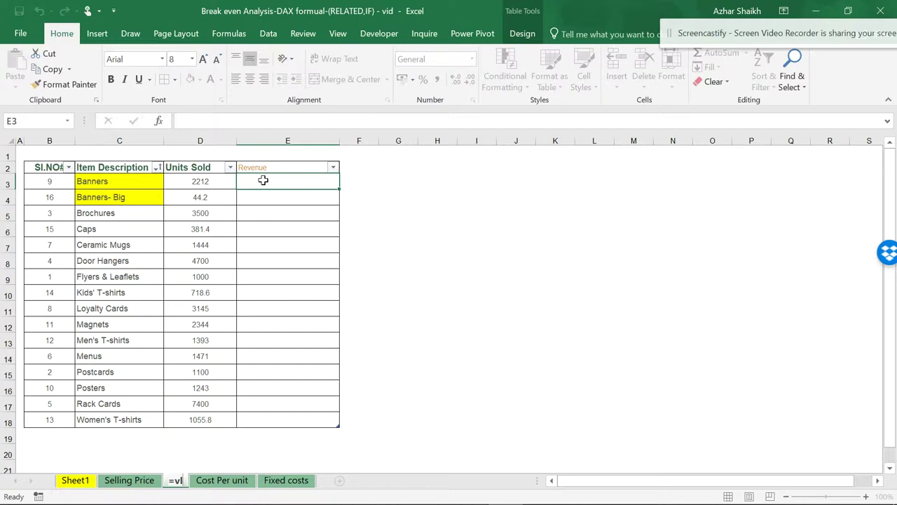
pyautogui.press('Escape')
# Begin a VLOOKUP formula in E3 of the Revenue column with [@[Item Description]] as the lookup value.
pyautogui.write('=v')
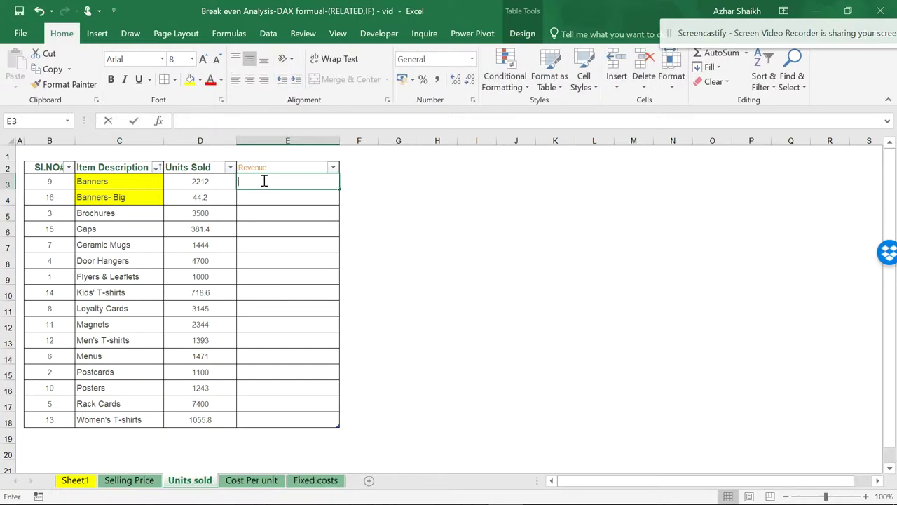
pyautogui.write('lo')
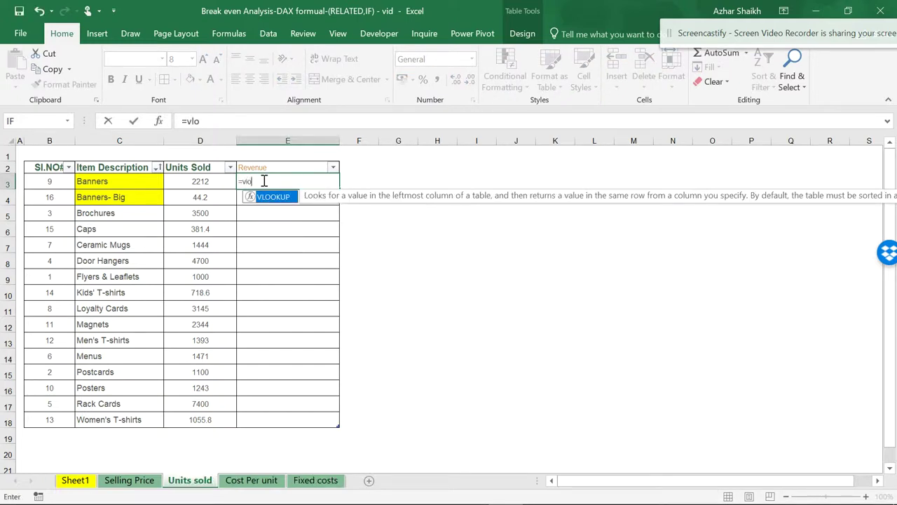
pyautogui.write('okup(')
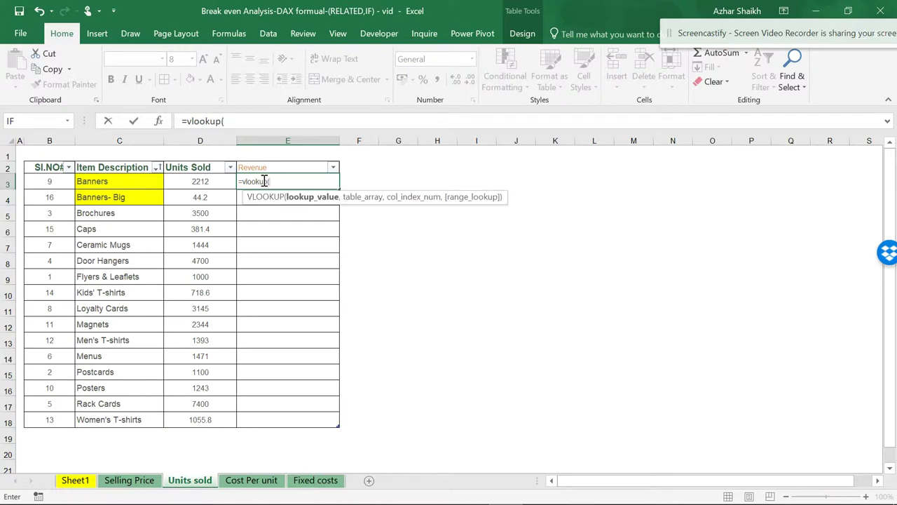
pyautogui.click(125, 184)
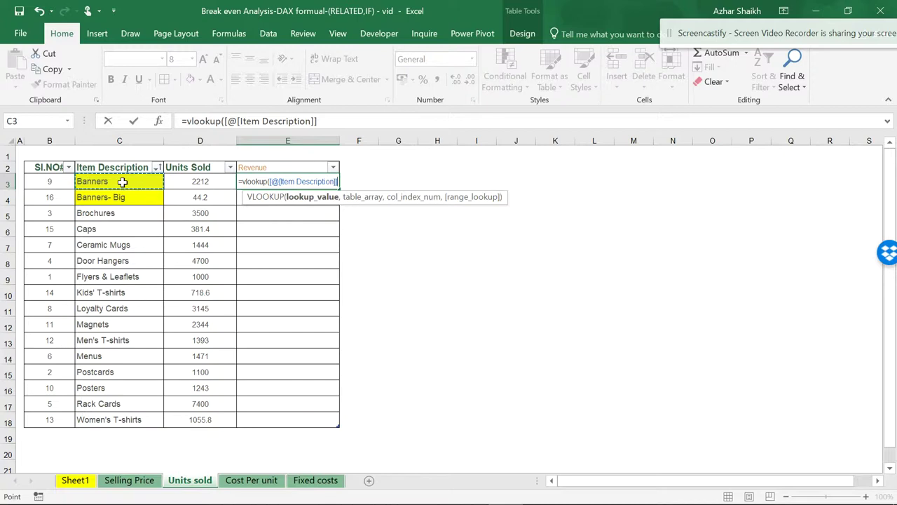
pyautogui.write(',')
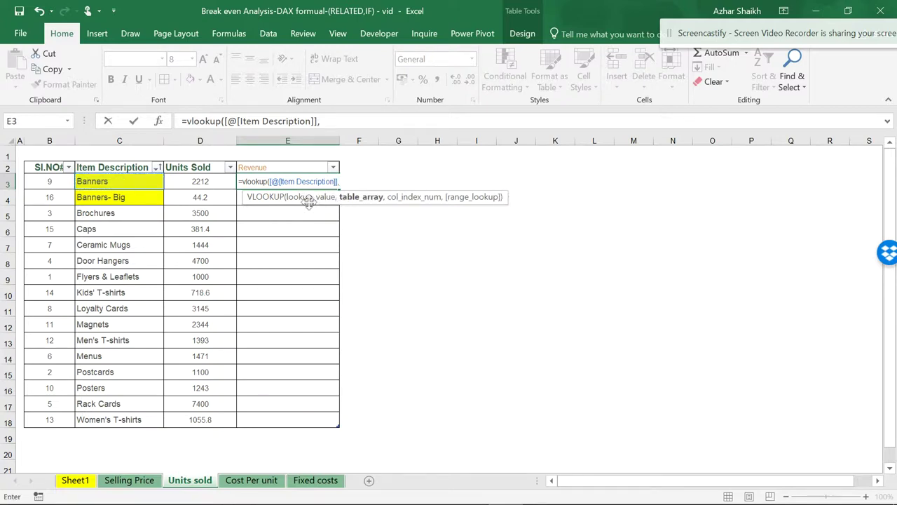
# Complete the VLOOKUP with SellingPrice[[Item Description]:[Selling Price]] as table array, column index 2 and range lookup 0.
pyautogui.click(128, 480)
pyautogui.moveTo(114, 177); pyautogui.dragTo(197, 415)
pyautogui.click(525, 123)
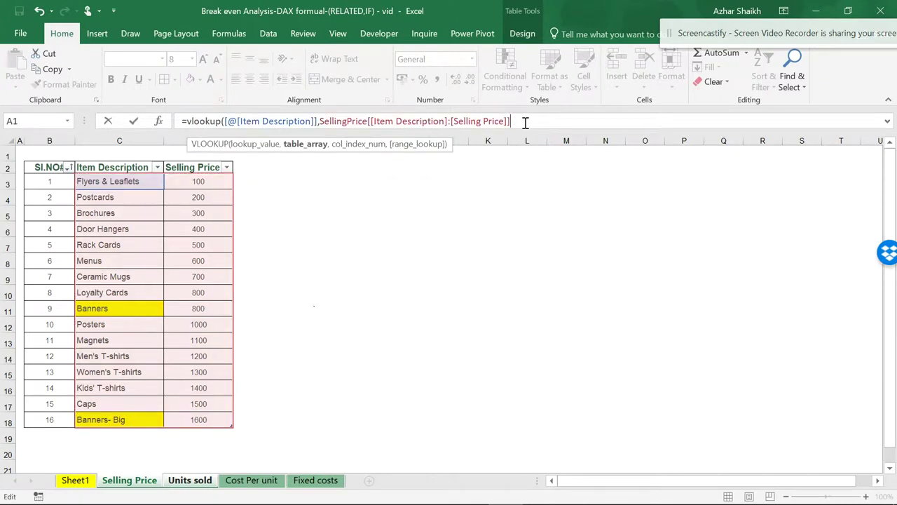
pyautogui.write(',')
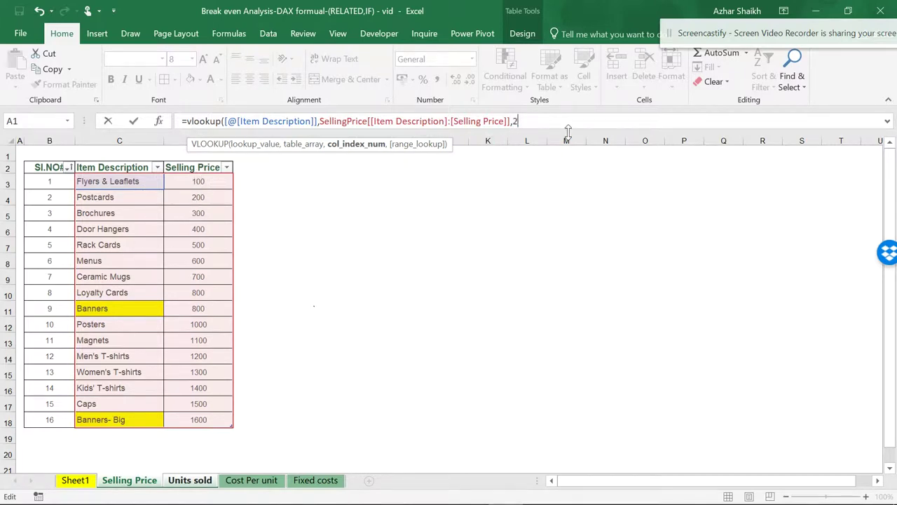
pyautogui.write('2,0')
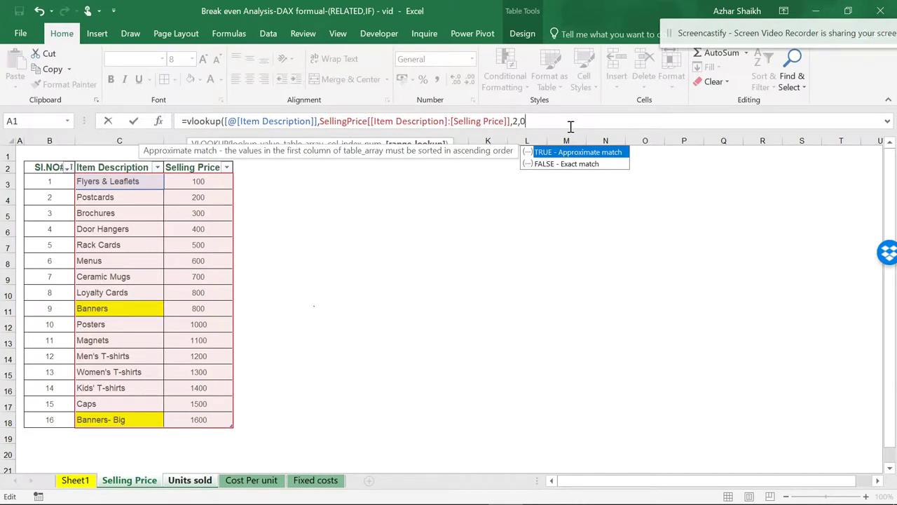
pyautogui.write(')')
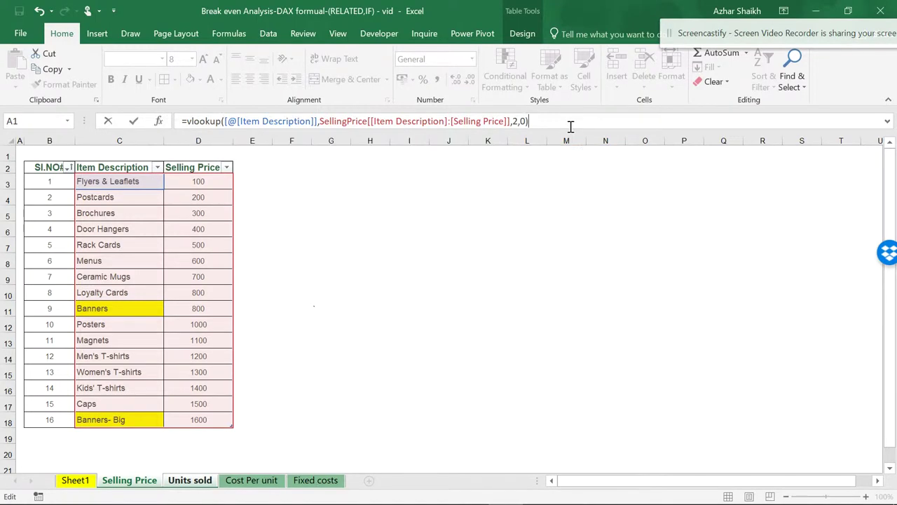
pyautogui.press('Return')
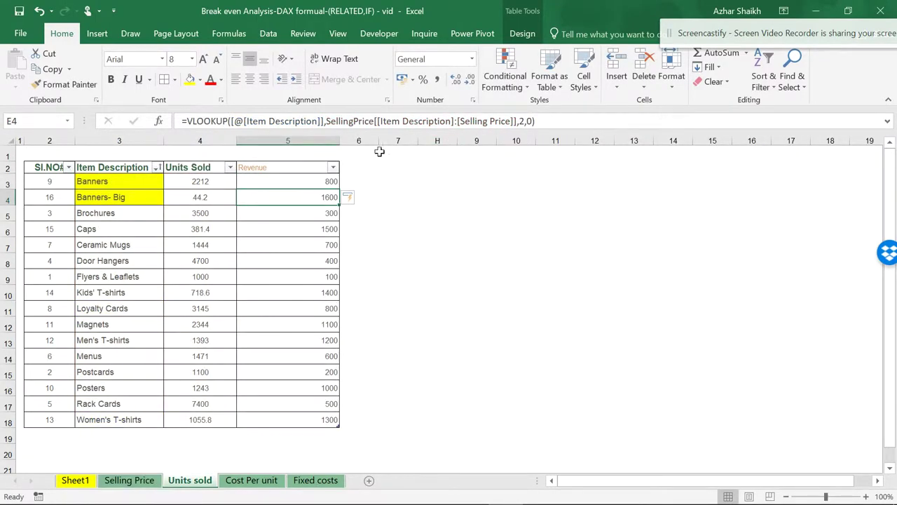
# Compare the looked-up values for Banners and Banners- Big with their prices on the Selling Price sheet.
pyautogui.click(149, 179)
pyautogui.click(319, 180)
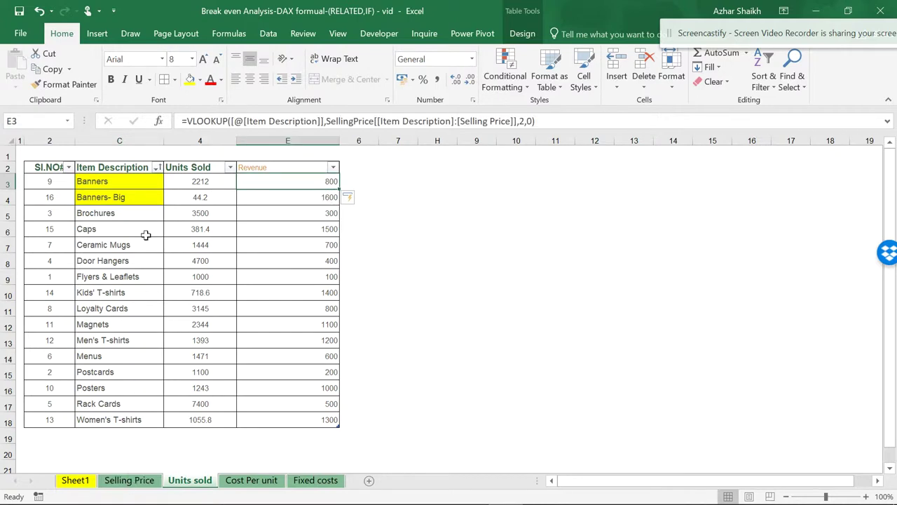
pyautogui.click(328, 201)
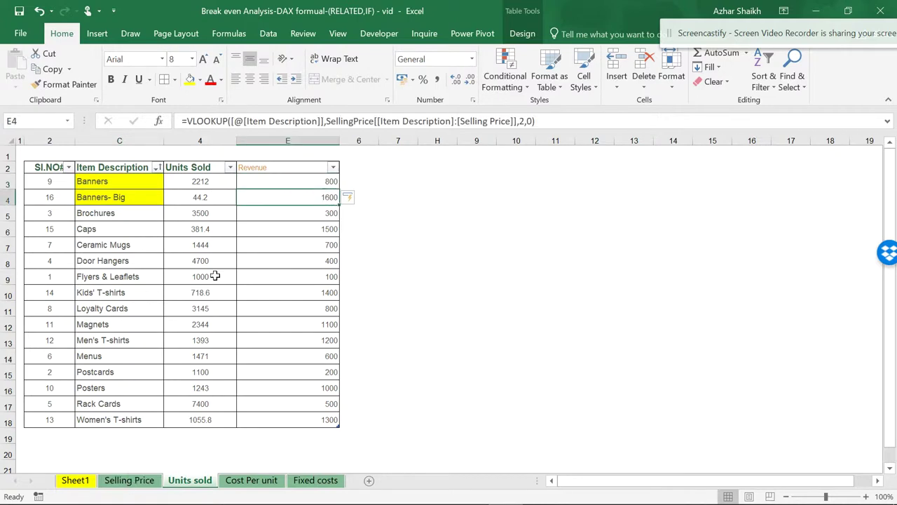
pyautogui.click(147, 480)
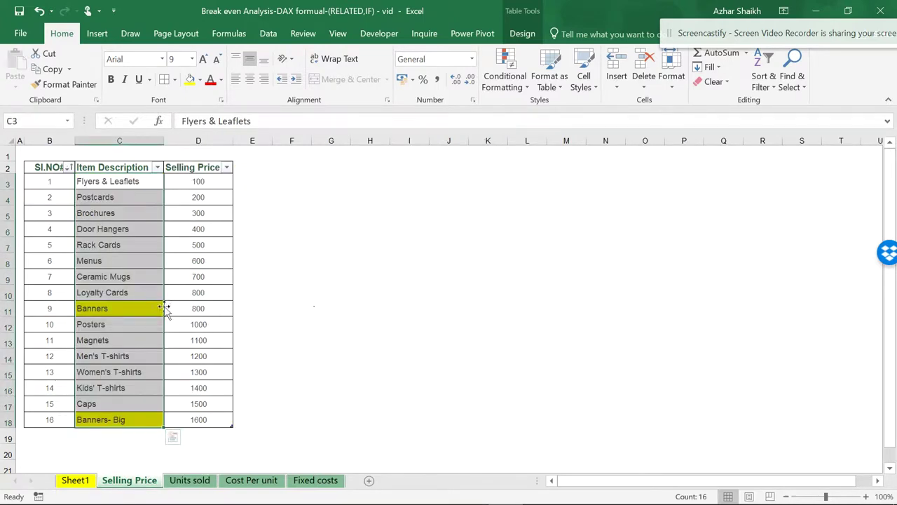
pyautogui.click(210, 309)
pyautogui.click(209, 422)
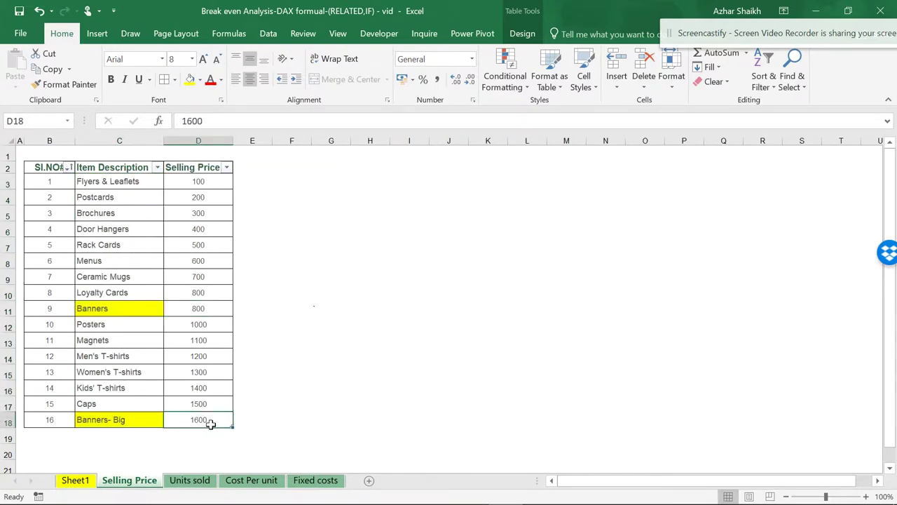
pyautogui.keyDown('ctrl'); pyautogui.scroll(1, 361, 321); pyautogui.keyUp('ctrl')
pyautogui.keyDown('ctrl'); pyautogui.scroll(2, 361, 321); pyautogui.keyUp('ctrl')
pyautogui.scroll(1, 362, 320)
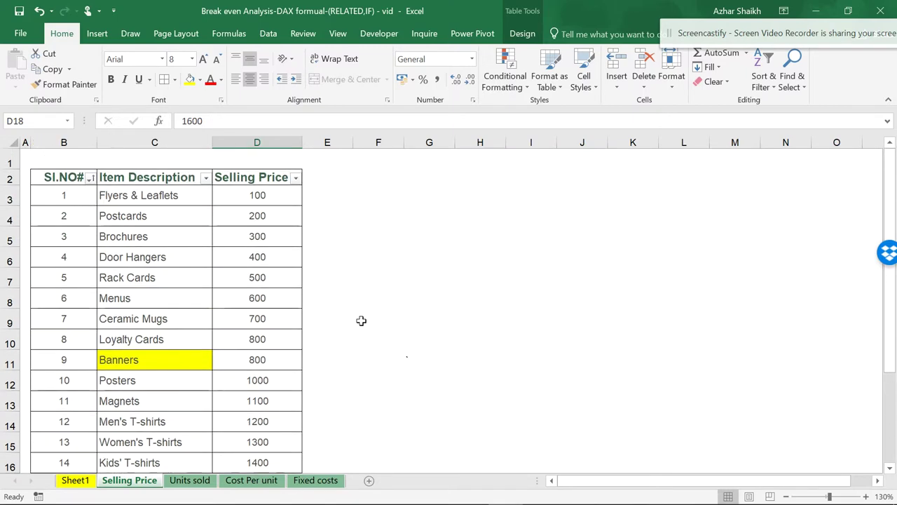
pyautogui.scroll(-2, 361, 320)
pyautogui.moveTo(167, 495)
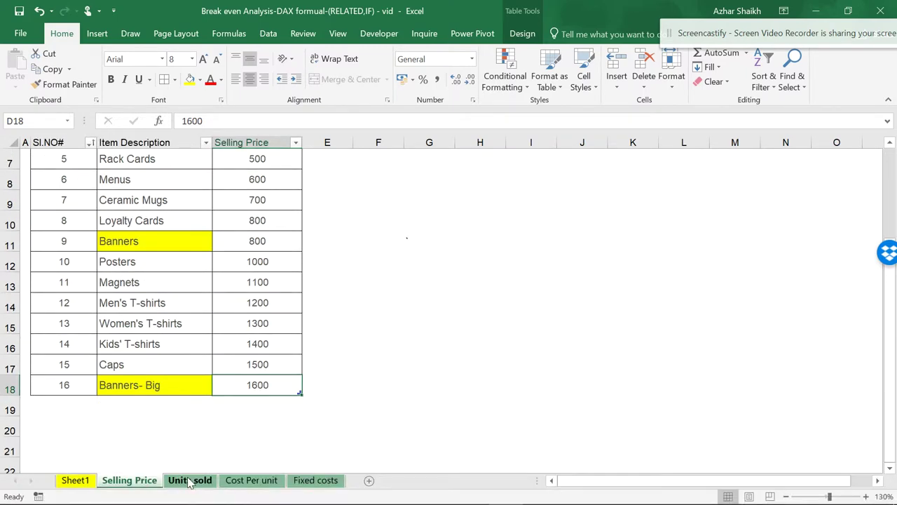
# Check the first Revenue cell on the Units sold sheet against the Selling price and Units Sold components on Sheet1.
pyautogui.click(188, 480)
pyautogui.keyDown('ctrl'); pyautogui.scroll(2, 313, 331); pyautogui.keyUp('ctrl')
pyautogui.scroll(1, 313, 331)
pyautogui.click(367, 189)
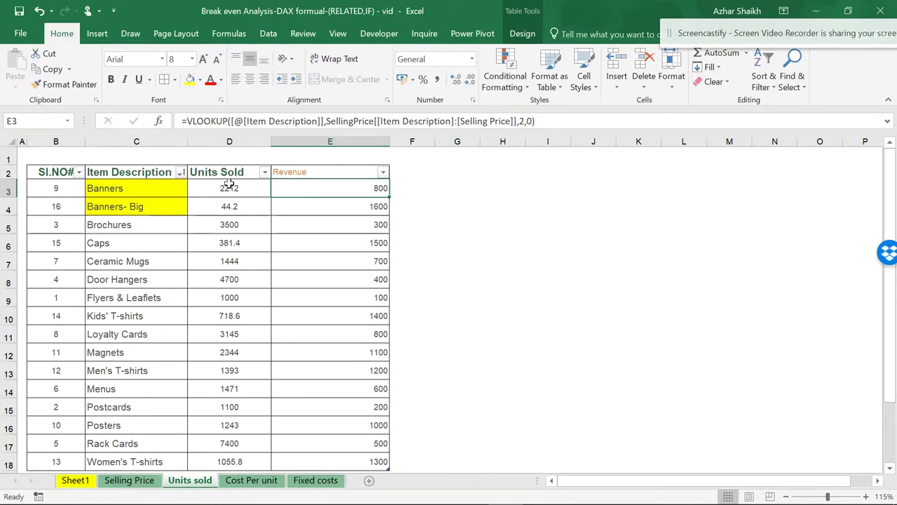
pyautogui.click(74, 484)
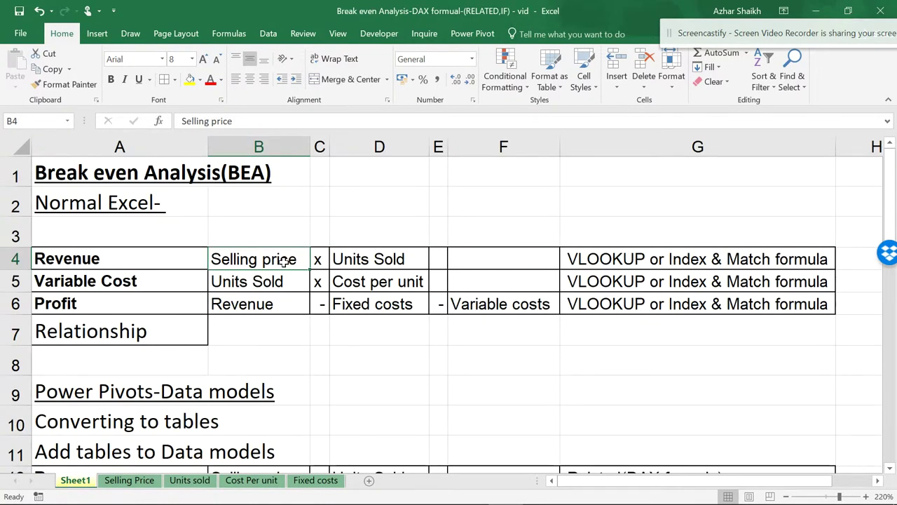
pyautogui.click(385, 259)
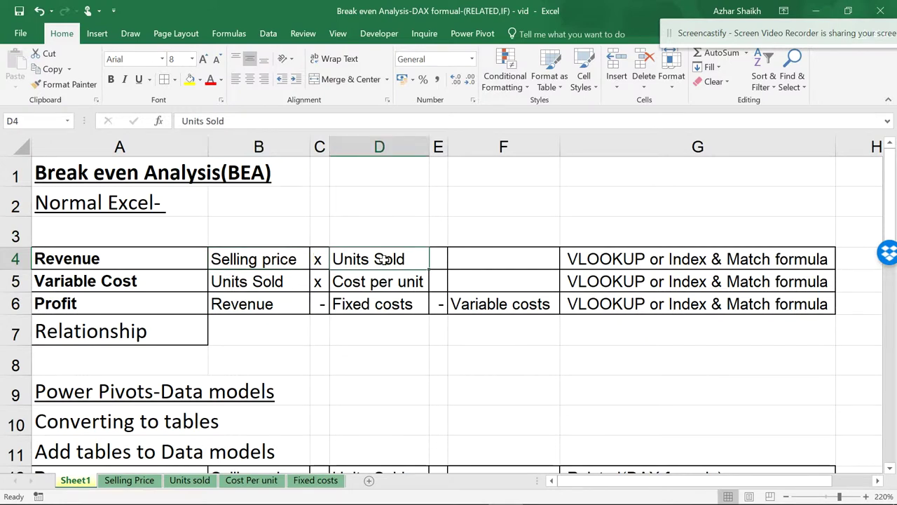
# Extend the Revenue column's VLOOKUP formula on the Units sold sheet by multiplying it by [@[Units Sold]].
pyautogui.click(189, 481)
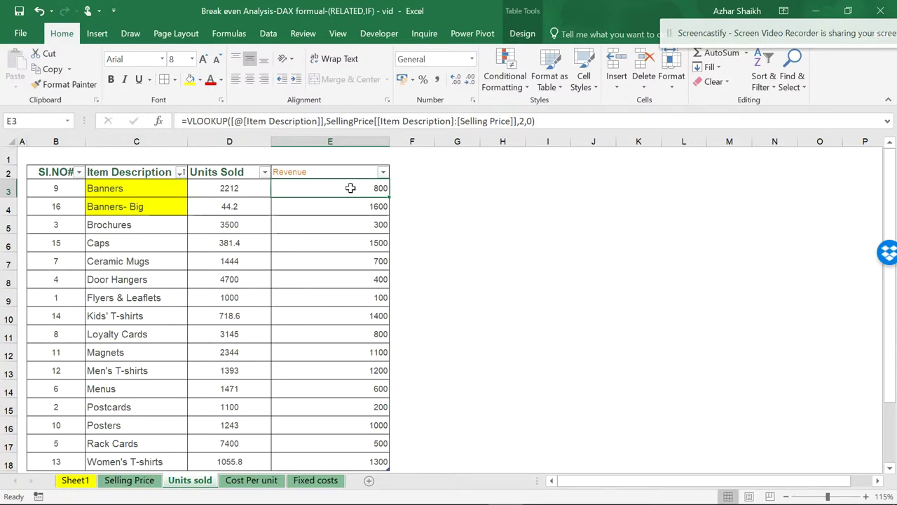
pyautogui.click(555, 127)
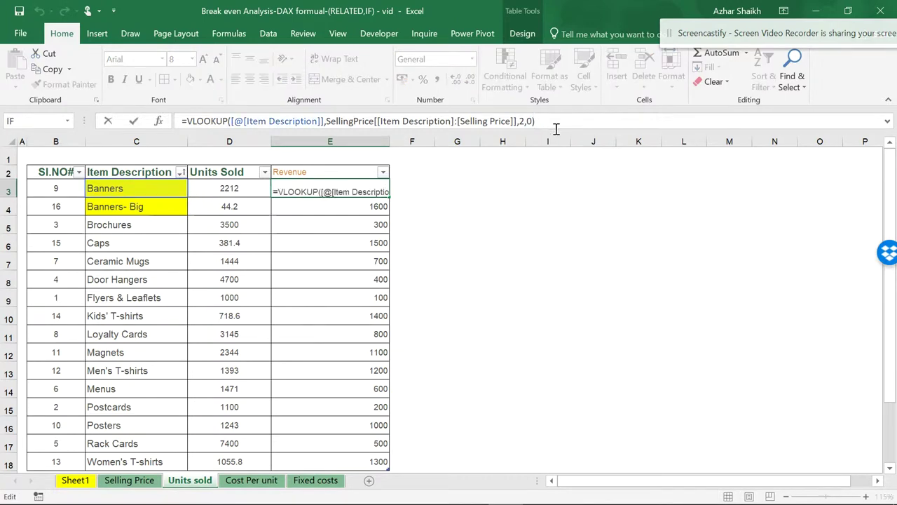
pyautogui.write('8')
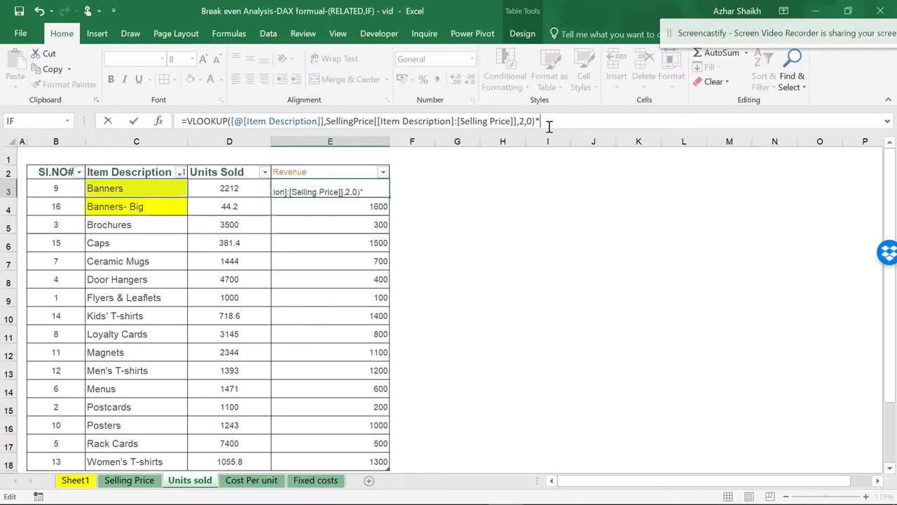
pyautogui.click(232, 188)
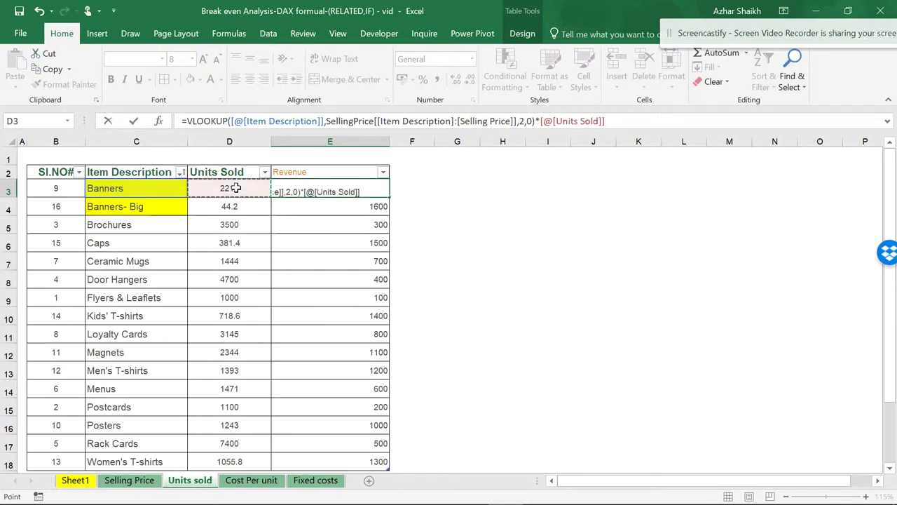
pyautogui.press('Return')
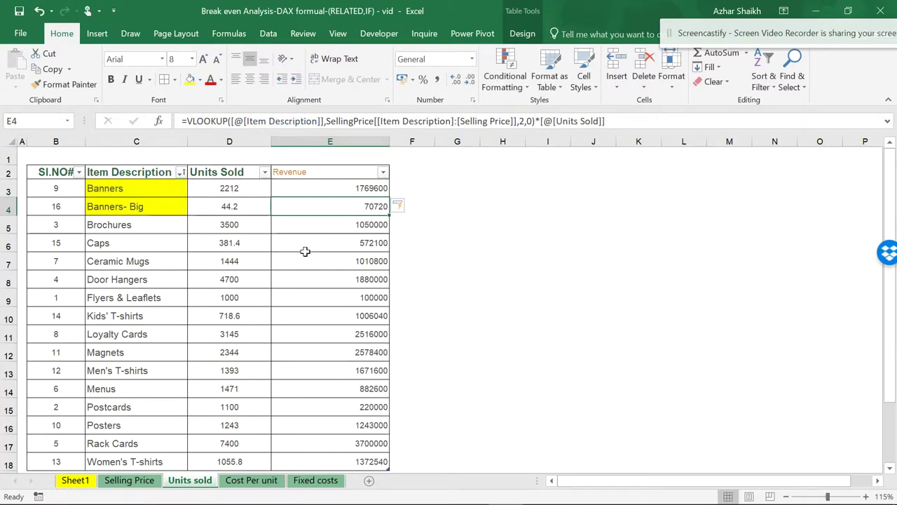
# Look over the calculated Revenue column and go back to the calculation outline on Sheet1.
pyautogui.scroll(-1, 308, 214)
pyautogui.scroll(1, 309, 215)
pyautogui.click(84, 483)
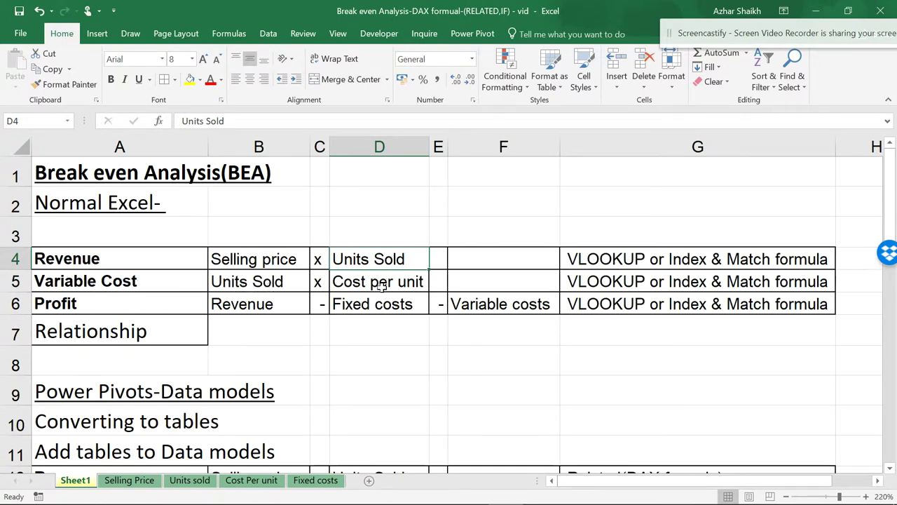
# Review the Cost per unit values on the Cost Per unit sheet and return to the Units sold sheet.
pyautogui.click(195, 483)
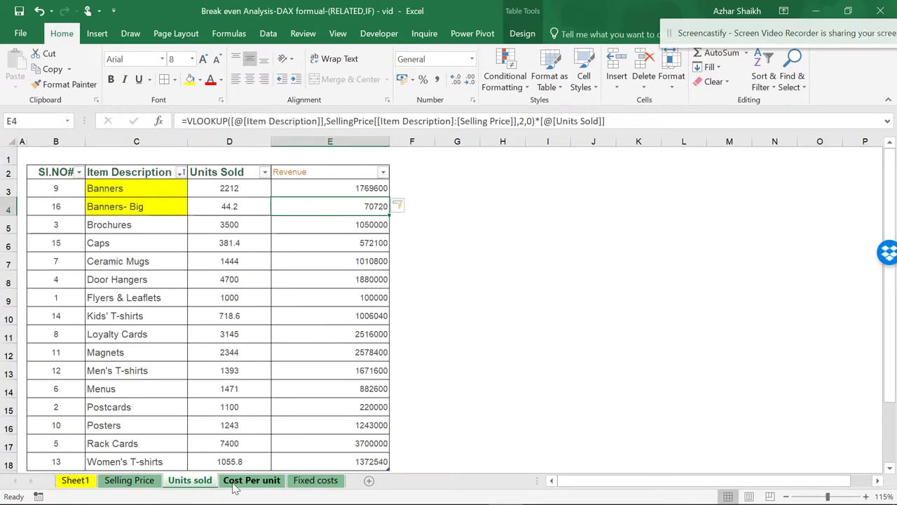
pyautogui.click(235, 483)
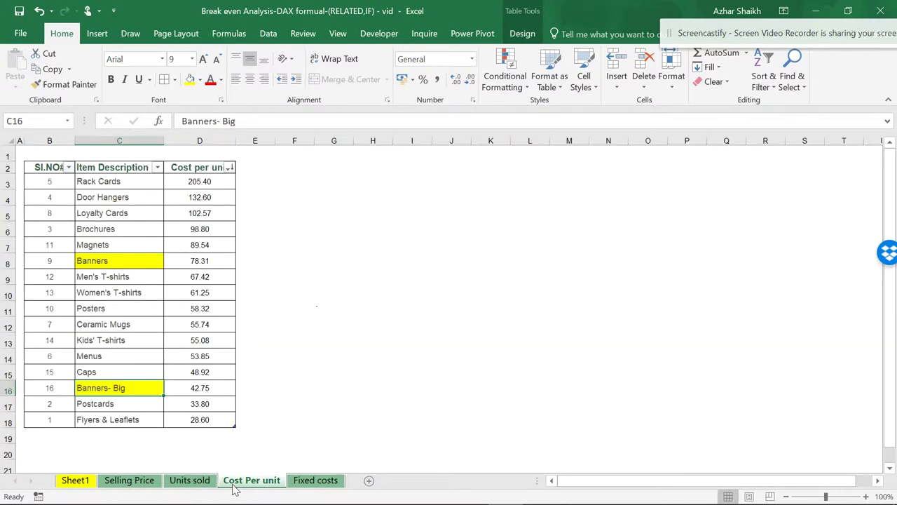
pyautogui.scroll(1, 233, 266)
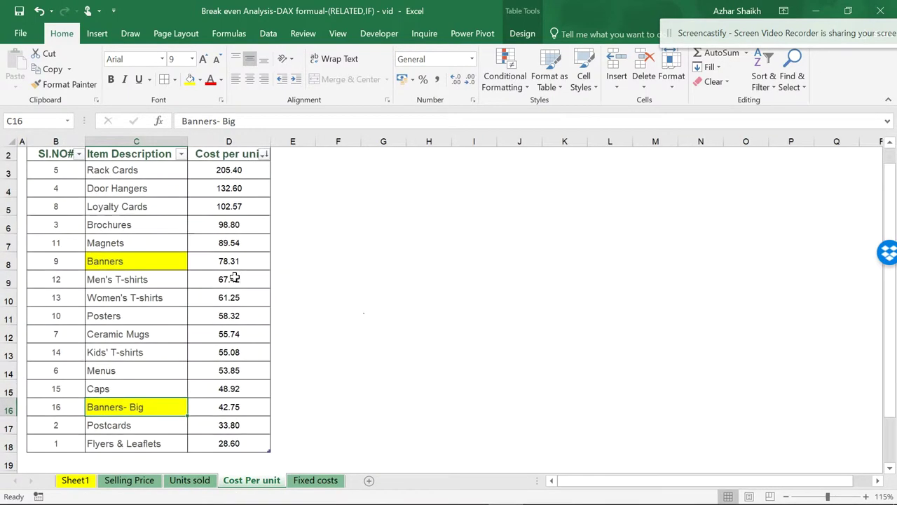
pyautogui.click(248, 189)
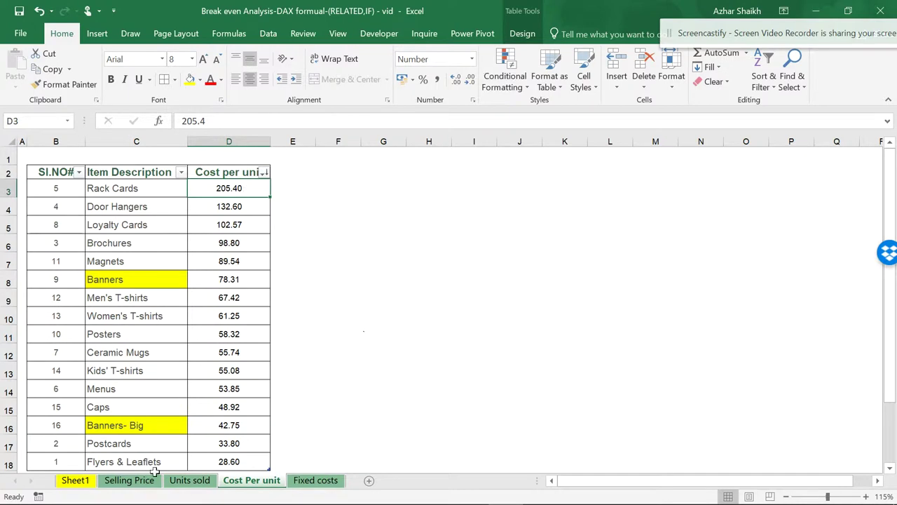
pyautogui.click(188, 482)
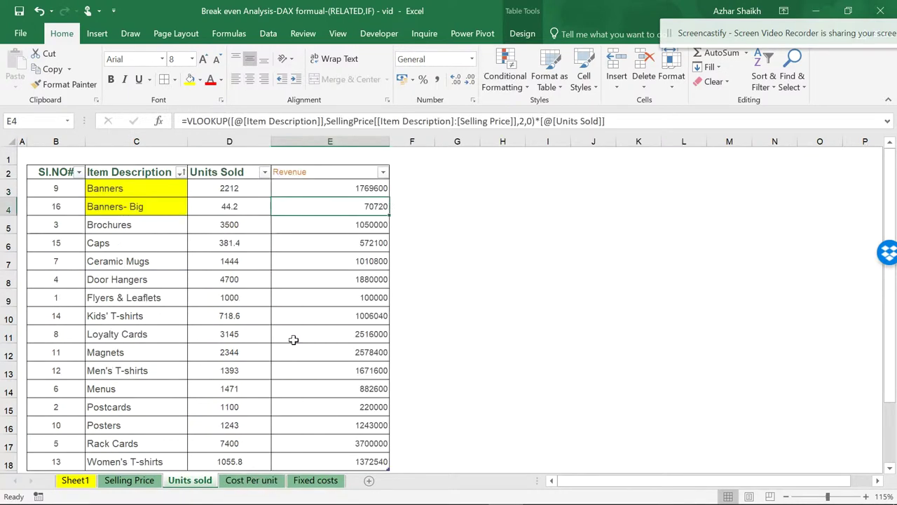
# Add a Variable Cost column beside Revenue in the Units sold table and fit its width to the heading.
pyautogui.click(398, 176)
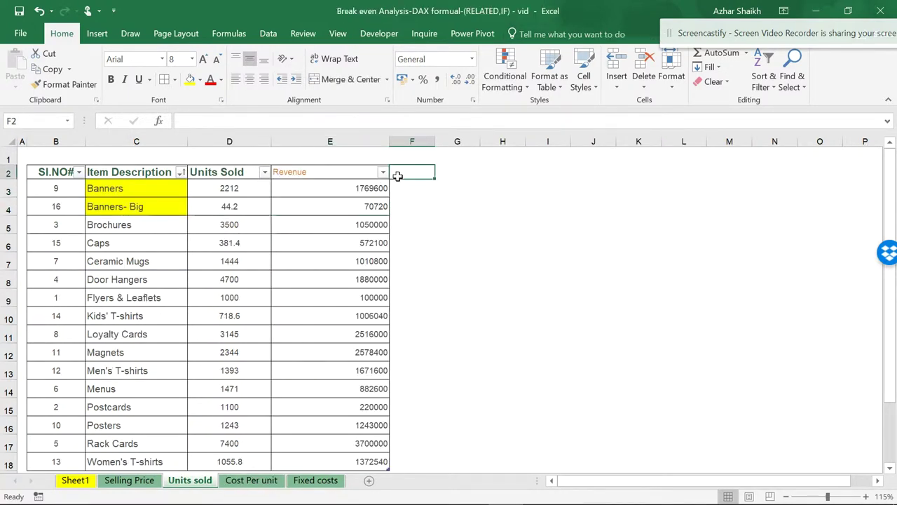
pyautogui.write('Varia')
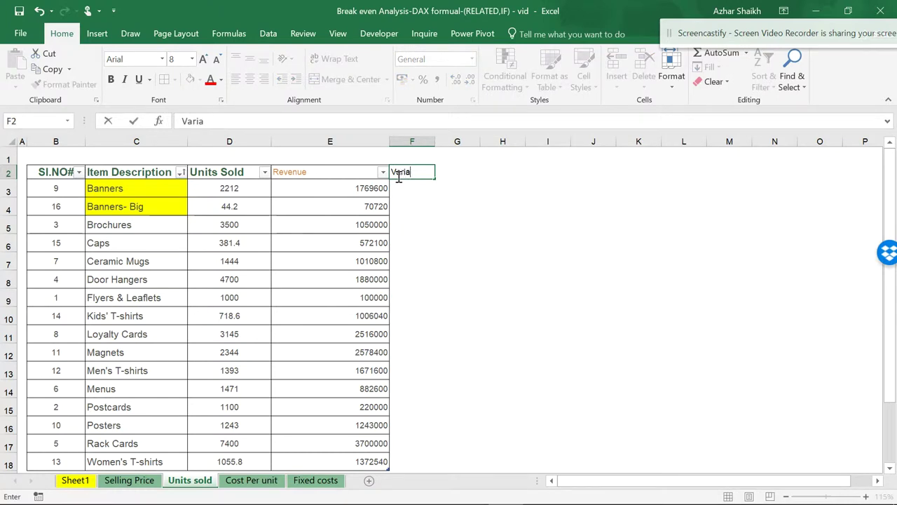
pyautogui.write('ble Cost')
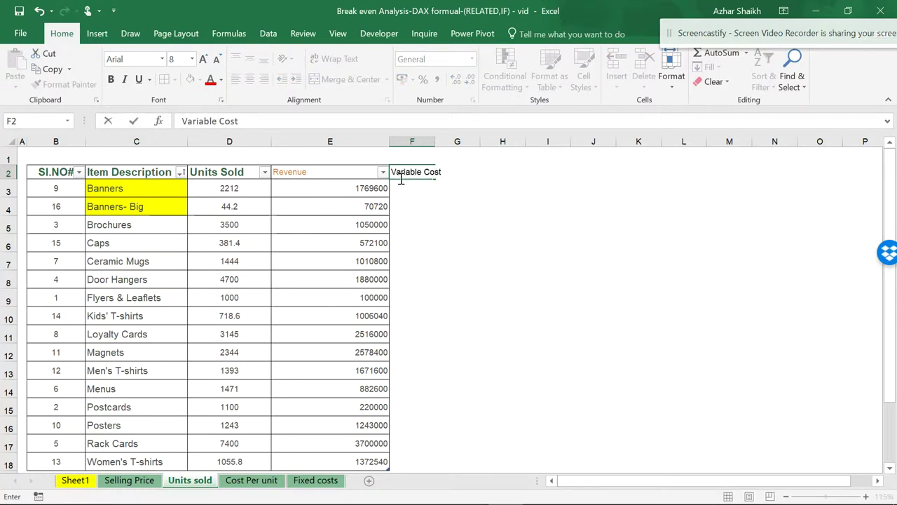
pyautogui.press('Return')
pyautogui.press('Return')
pyautogui.doubleClick(436, 142)
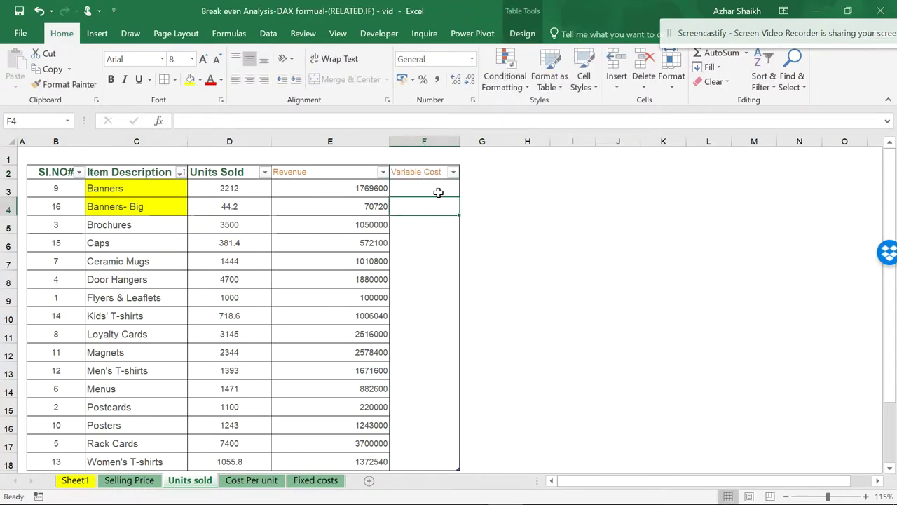
pyautogui.moveTo(438, 192); pyautogui.dragTo(439, 370)
pyautogui.scroll(2, 439, 370)
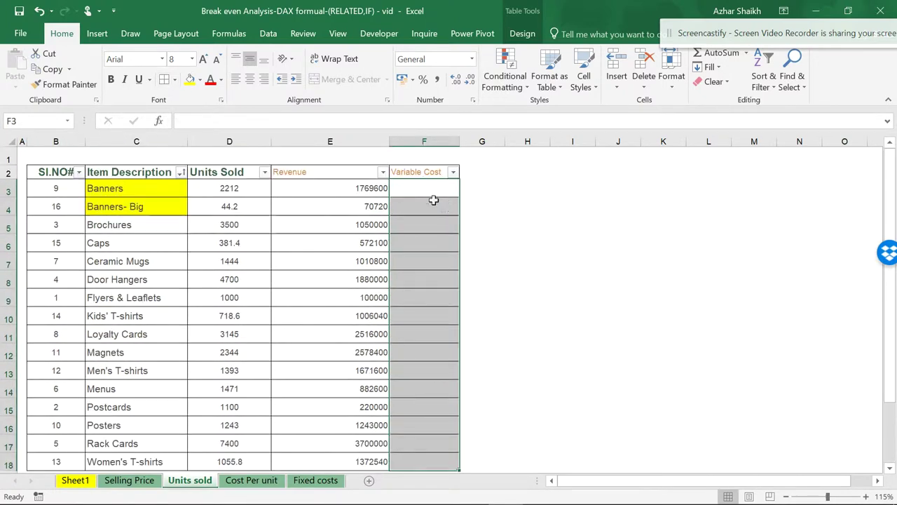
# Start a MATCH formula in the first Variable Cost cell with [@[Item Description]] as the lookup value.
pyautogui.click(428, 194)
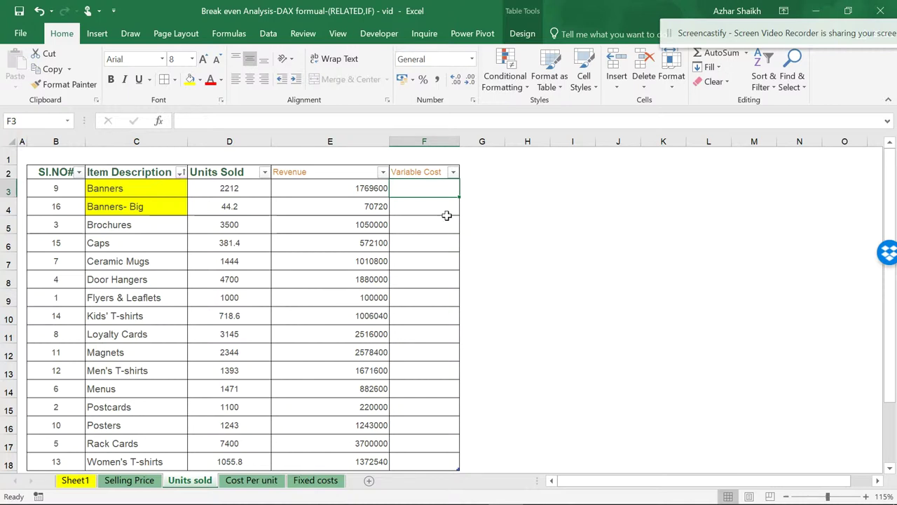
pyautogui.write('mt')
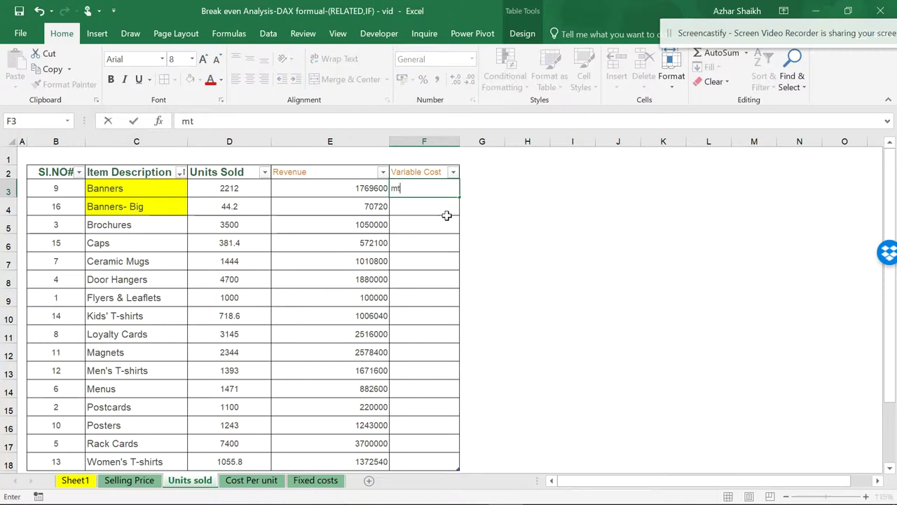
pyautogui.write('=')
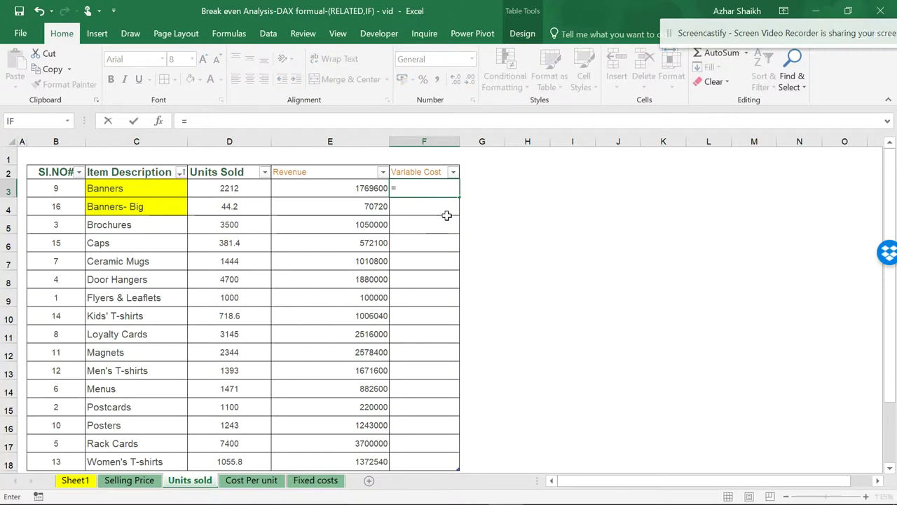
pyautogui.write('match')
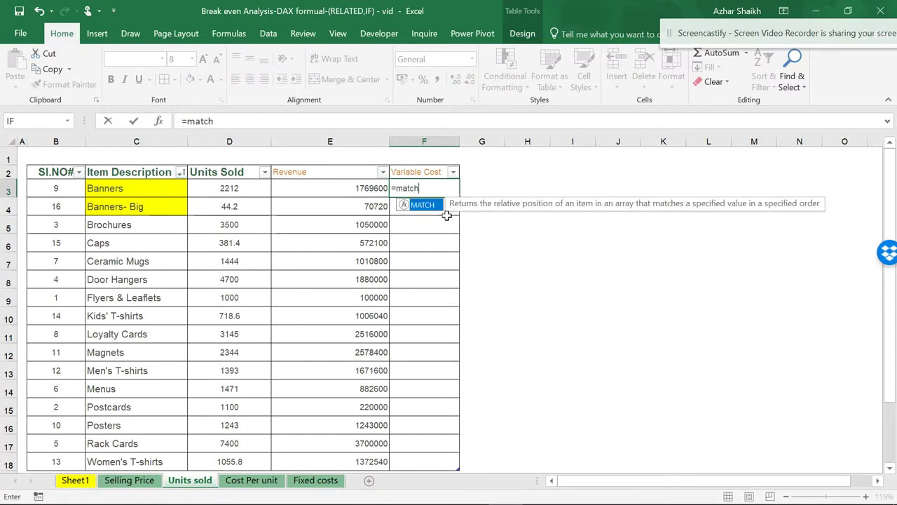
pyautogui.write('(')
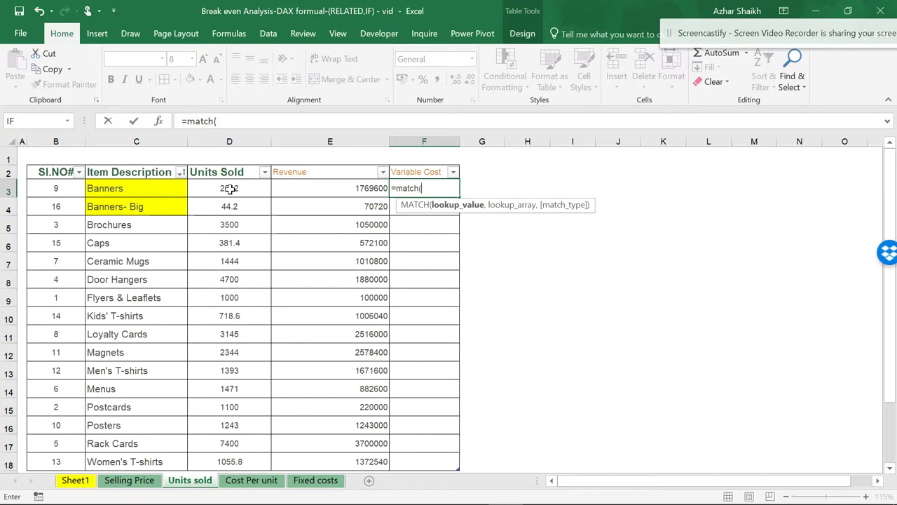
pyautogui.click(134, 191)
pyautogui.write(',')
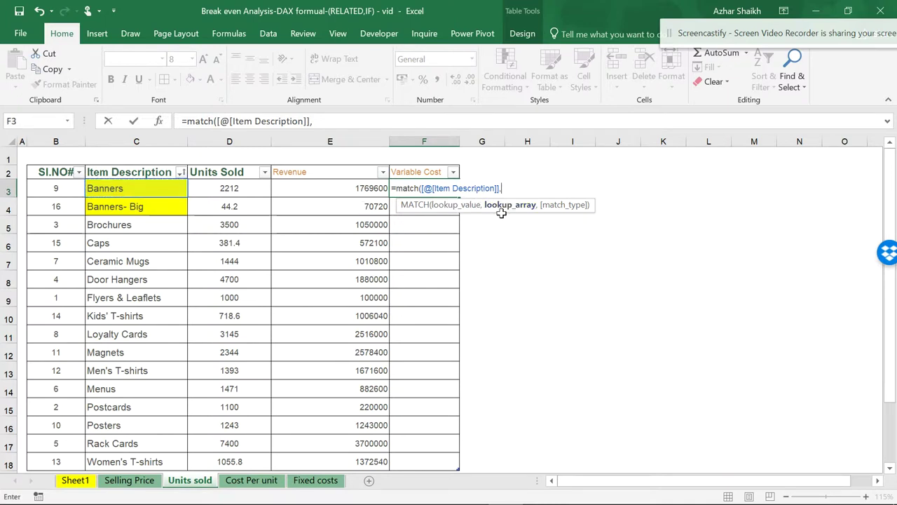
# Complete the MATCH formula with CPU[Item Description] from the Cost Per unit sheet as lookup array and 0 for an exact match.
pyautogui.click(239, 481)
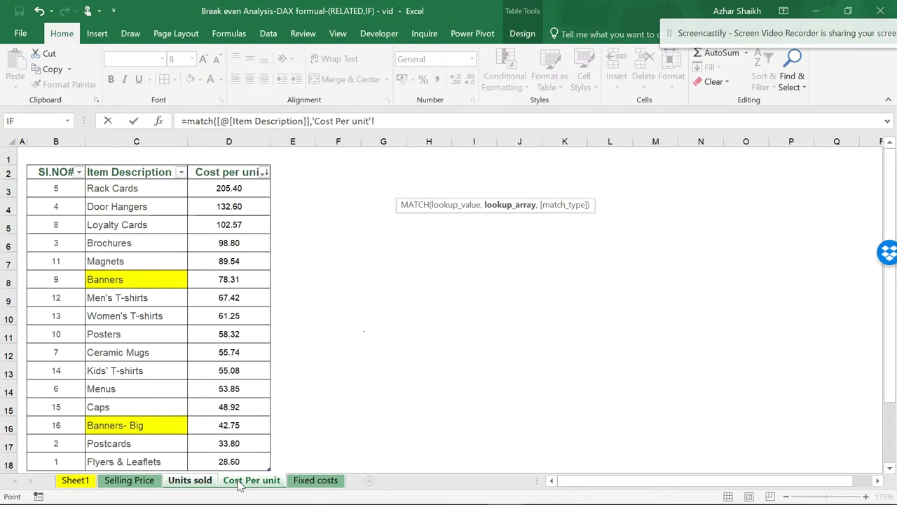
pyautogui.click(121, 188)
pyautogui.moveTo(120, 188); pyautogui.dragTo(149, 396)
pyautogui.scroll(2, 149, 396)
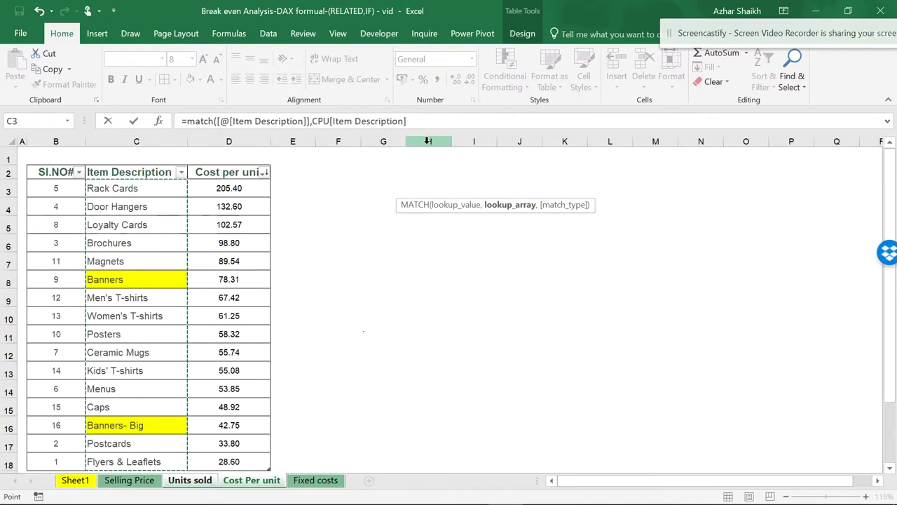
pyautogui.click(425, 120)
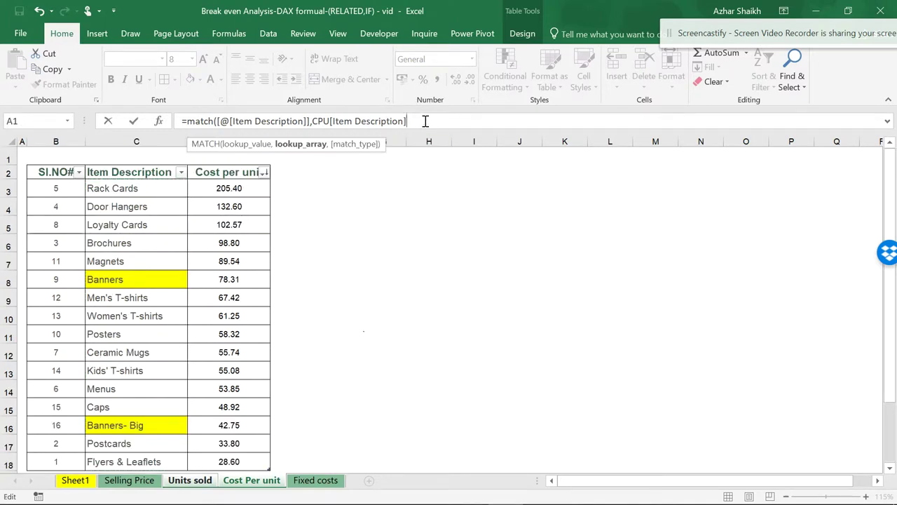
pyautogui.write(',0')
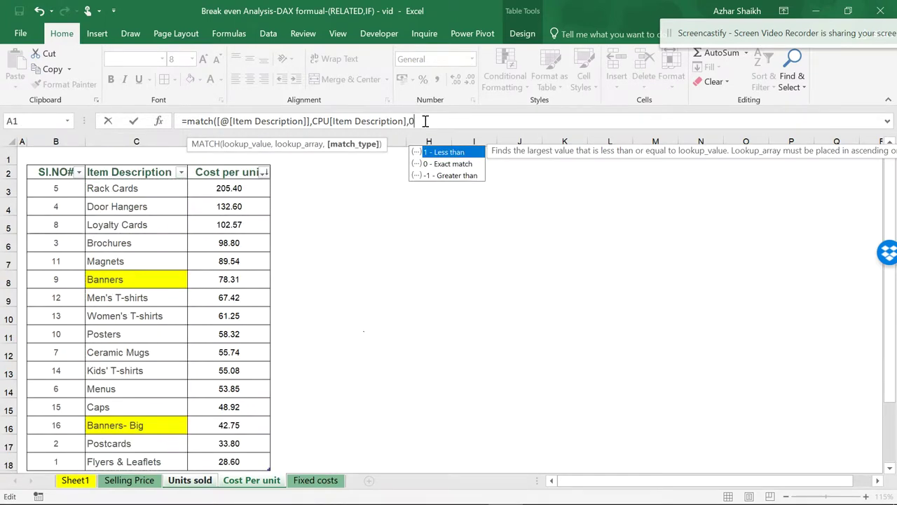
pyautogui.write(')')
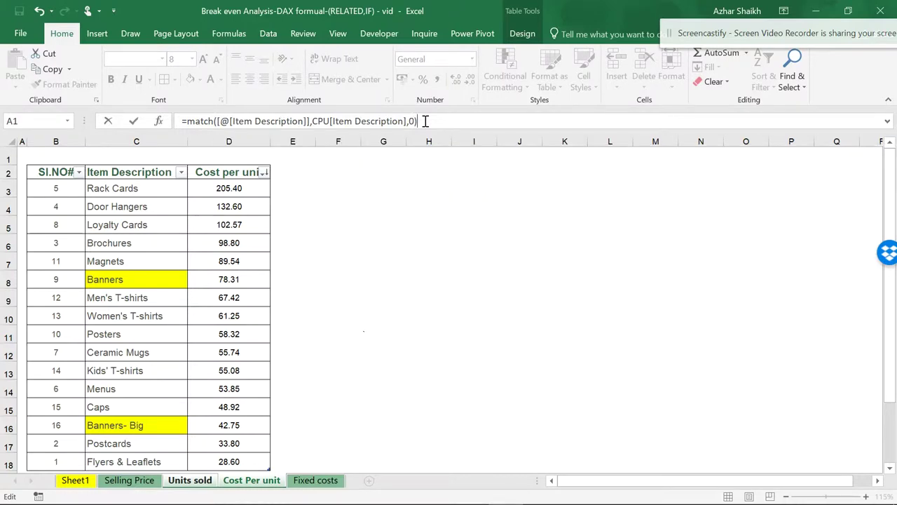
pyautogui.press('Return')
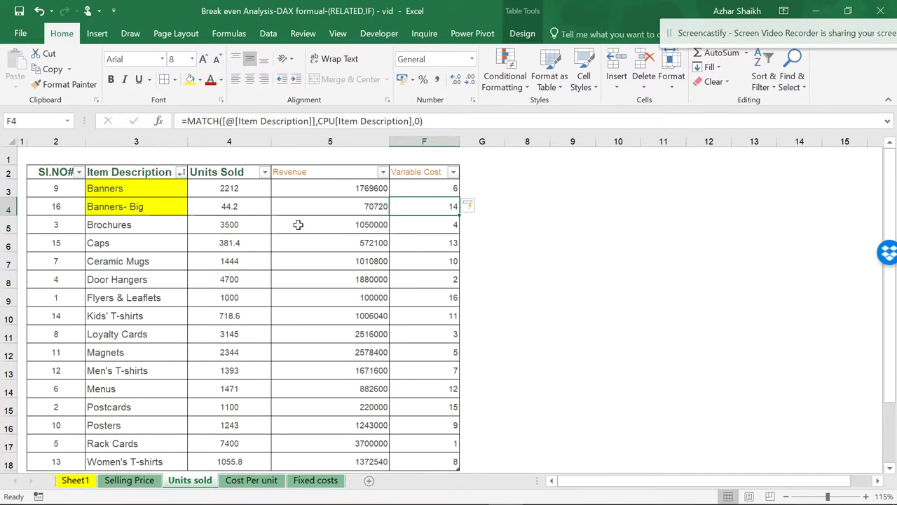
# Compare the MATCH positions in Variable Cost with the item order on the Cost Per unit sheet.
pyautogui.moveTo(256, 498)
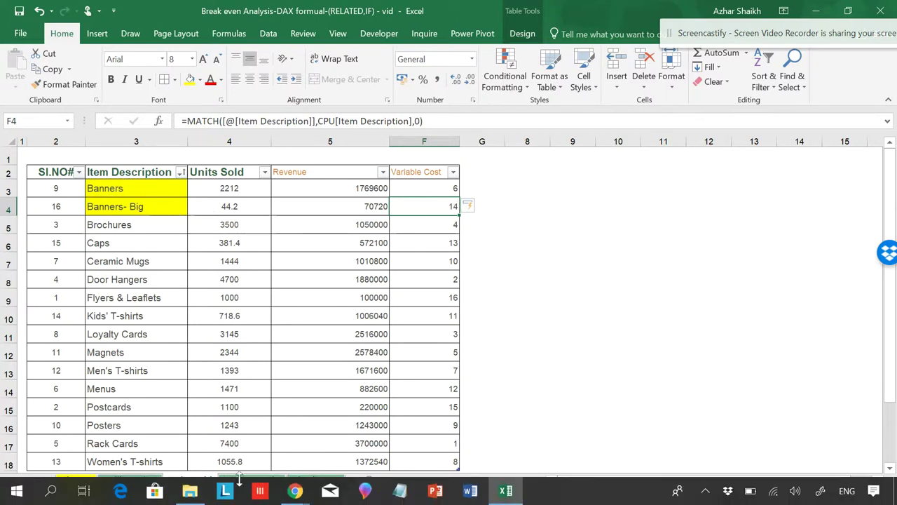
pyautogui.click(251, 480)
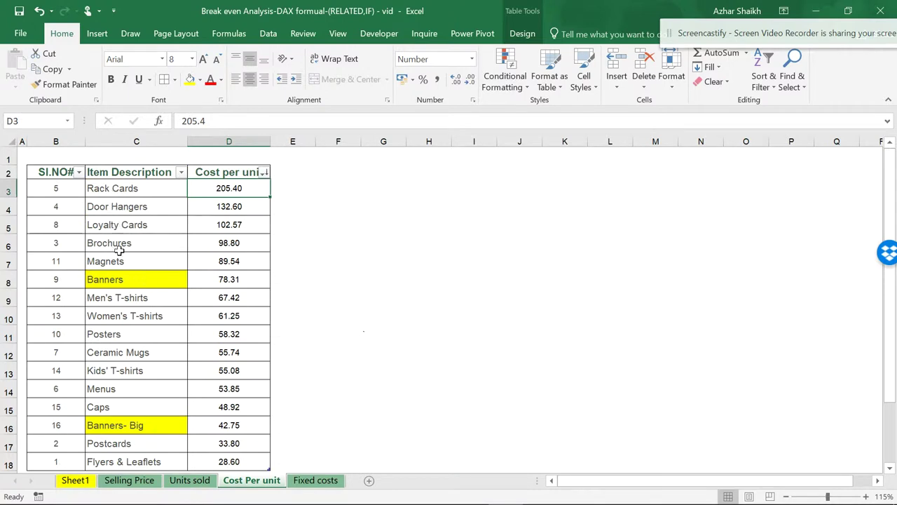
pyautogui.click(188, 481)
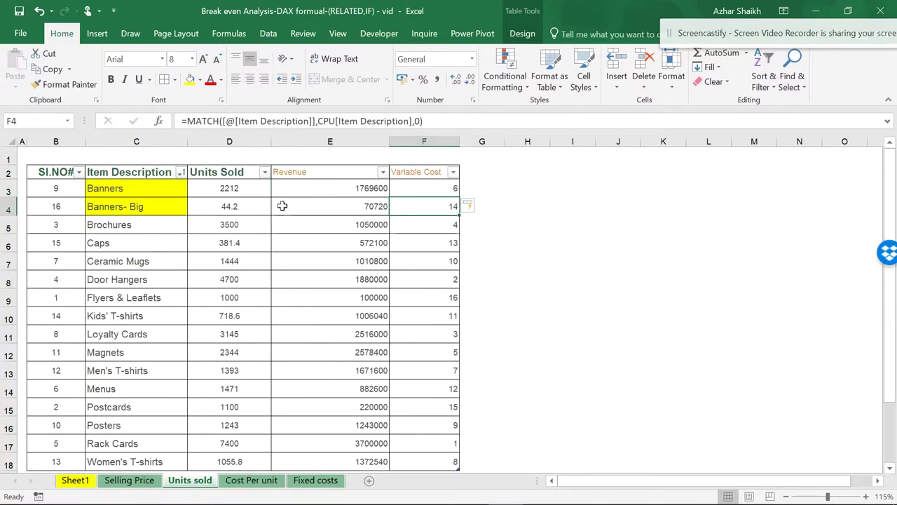
# Wrap the Variable Cost MATCH formula in INDEX, using CPU[[Item Description]:[Cost per unit]] as the array and MATCH as the row number.
pyautogui.click(451, 186)
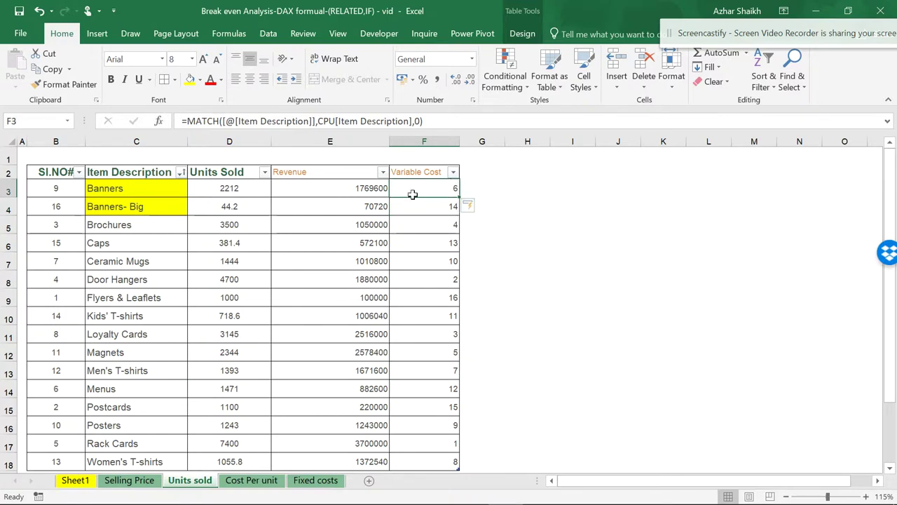
pyautogui.click(189, 120)
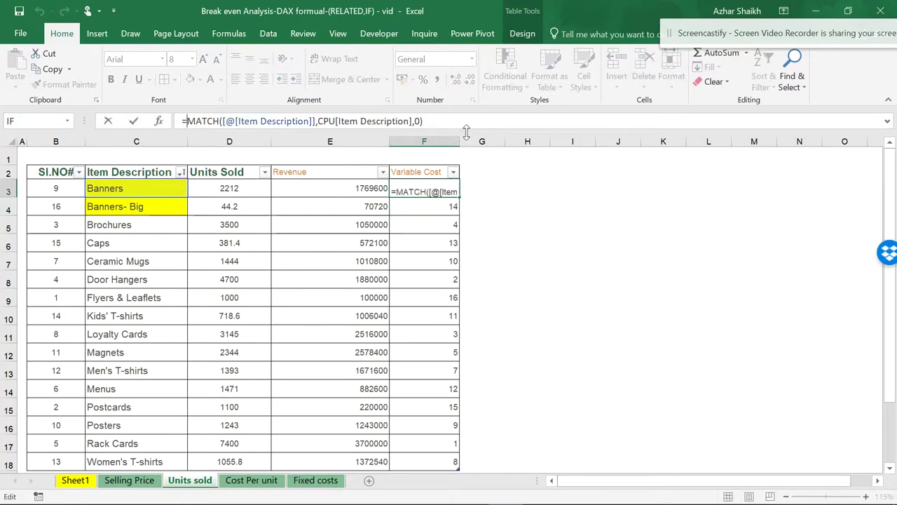
pyautogui.write('index(')
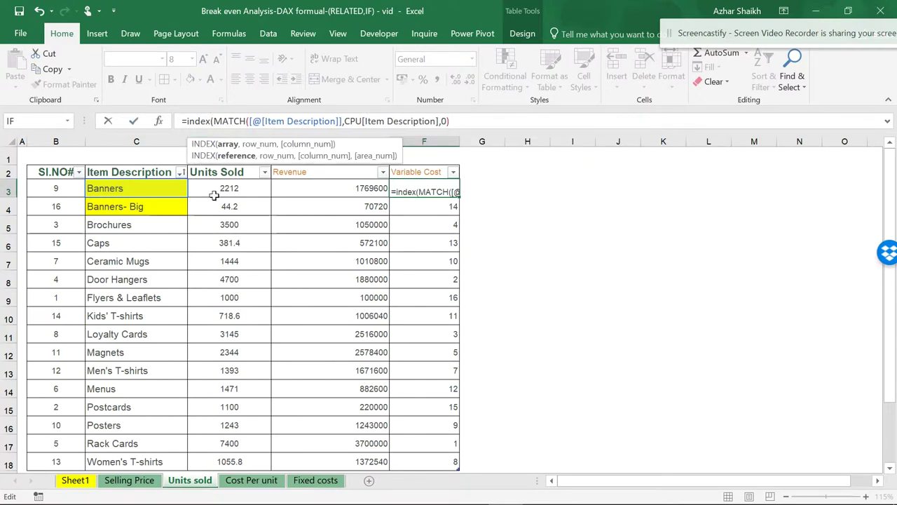
pyautogui.click(246, 480)
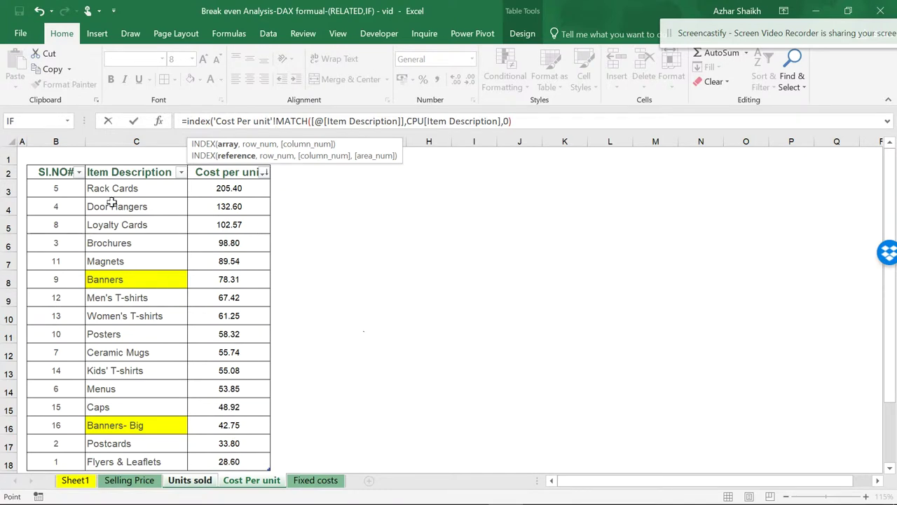
pyautogui.moveTo(112, 188); pyautogui.dragTo(246, 463)
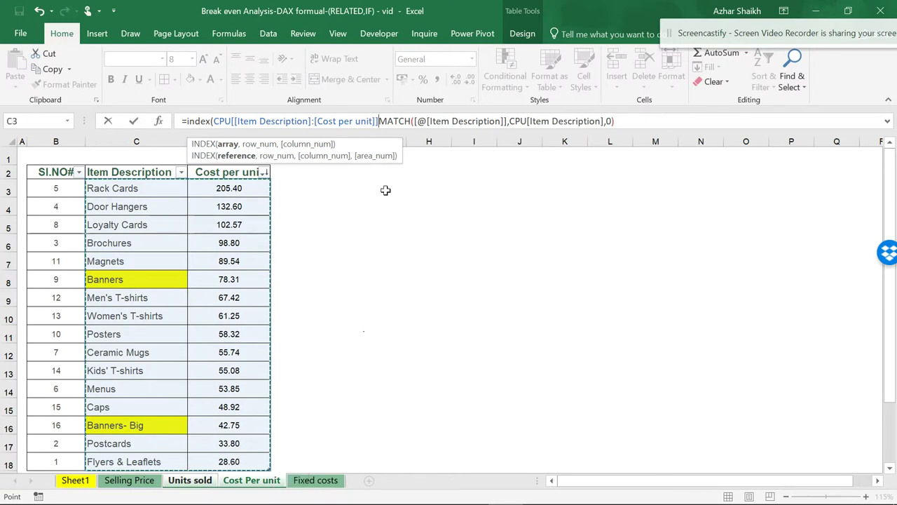
pyautogui.write(',')
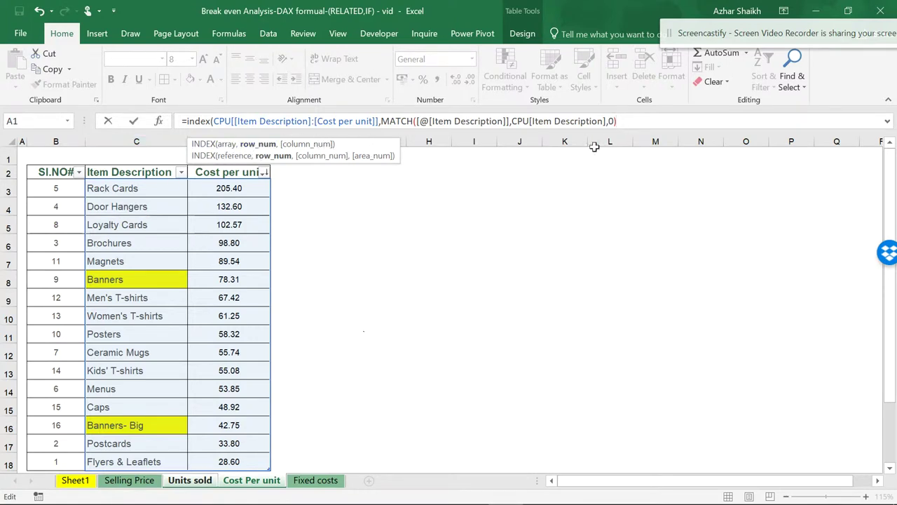
pyautogui.click(647, 127)
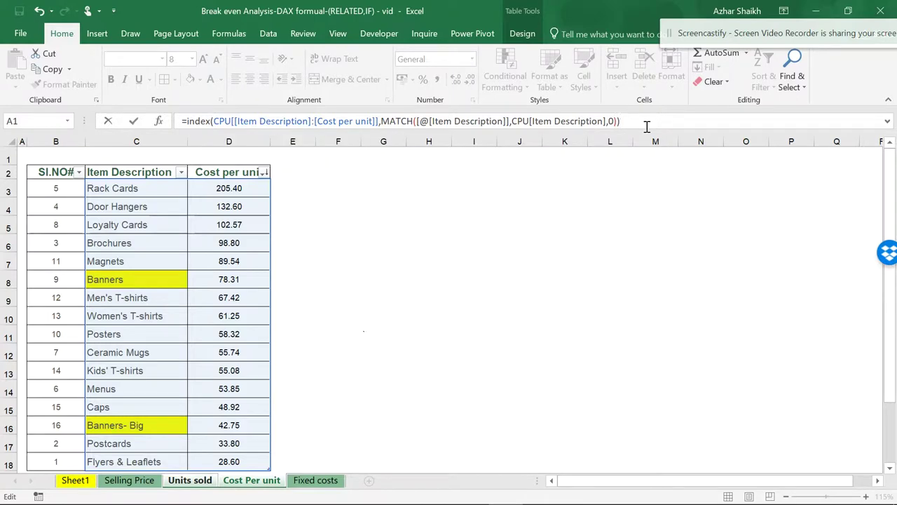
pyautogui.press('Return')
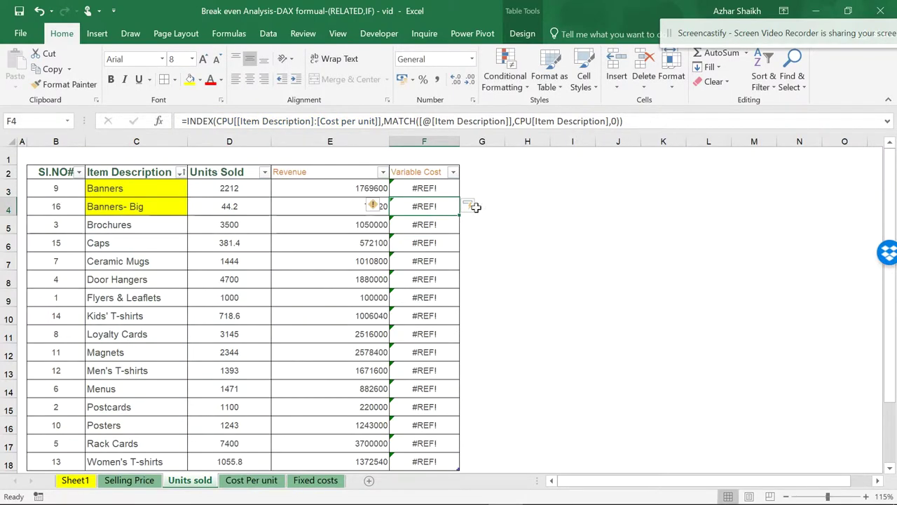
# Add 2 as the column number in the first Variable Cost cell's INDEX formula, after checking the Cost Per unit sheet.
pyautogui.click(413, 189)
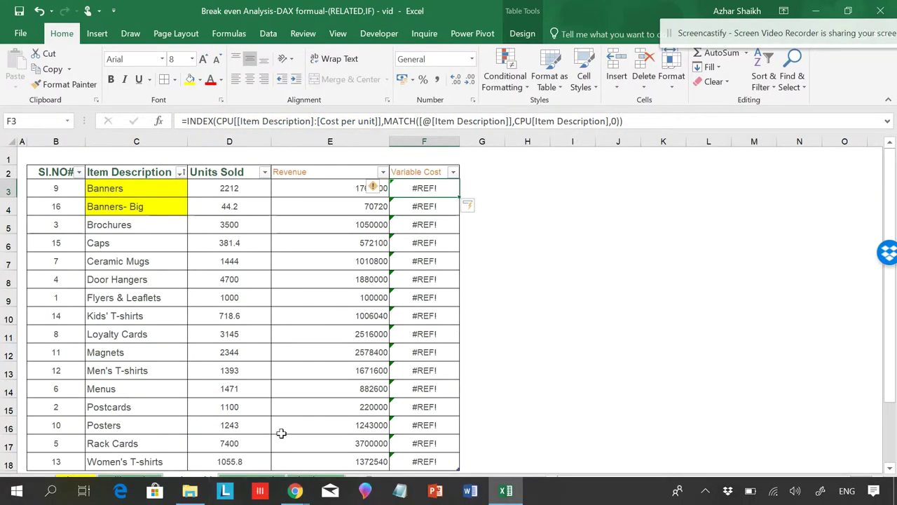
pyautogui.click(259, 480)
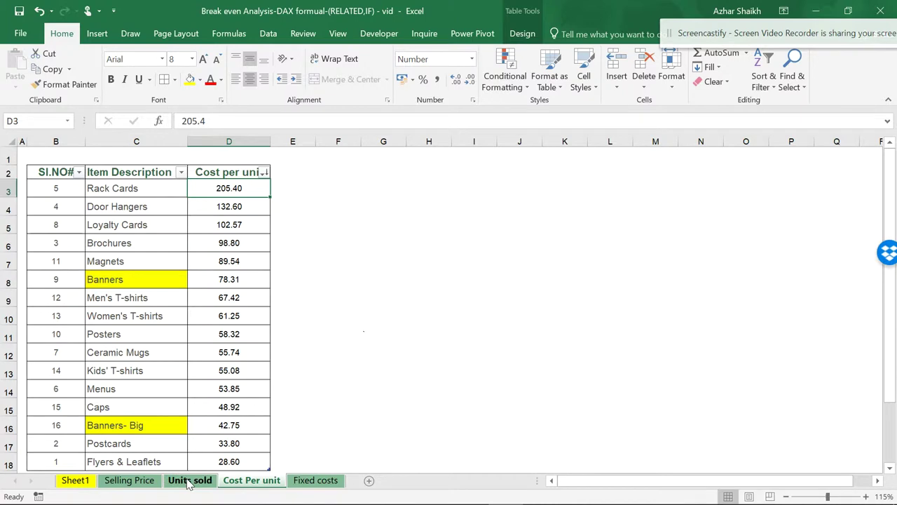
pyautogui.click(189, 481)
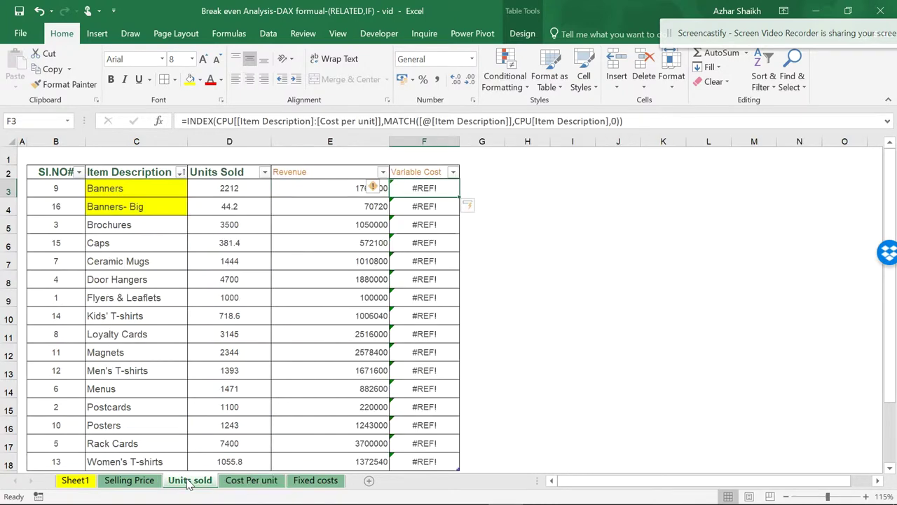
pyautogui.click(620, 121)
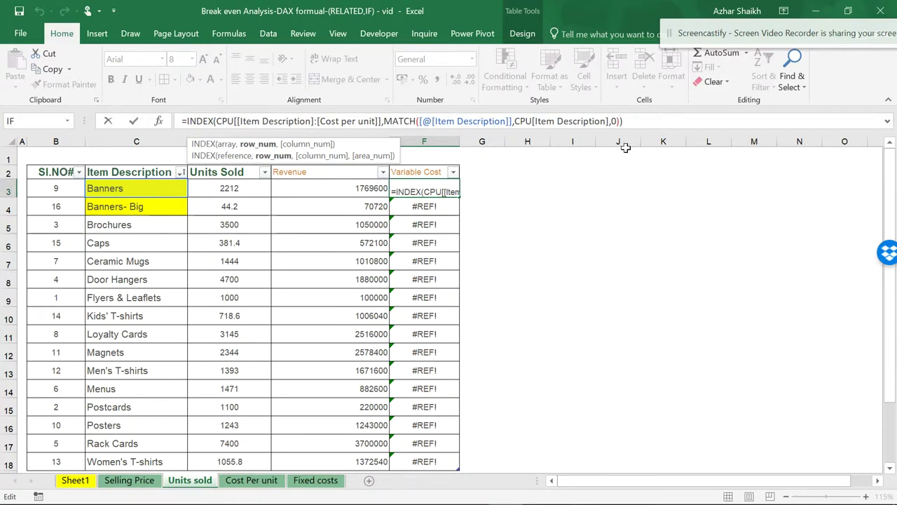
pyautogui.write(',2')
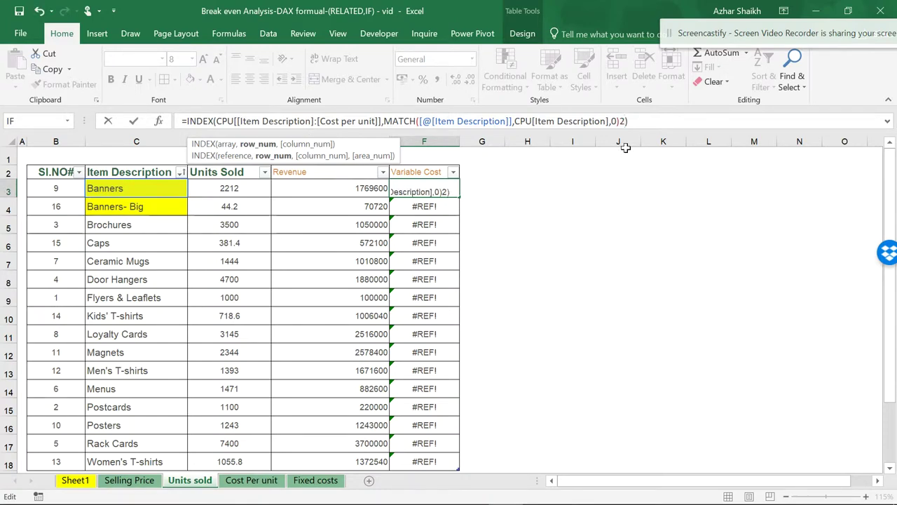
pyautogui.press('Return')
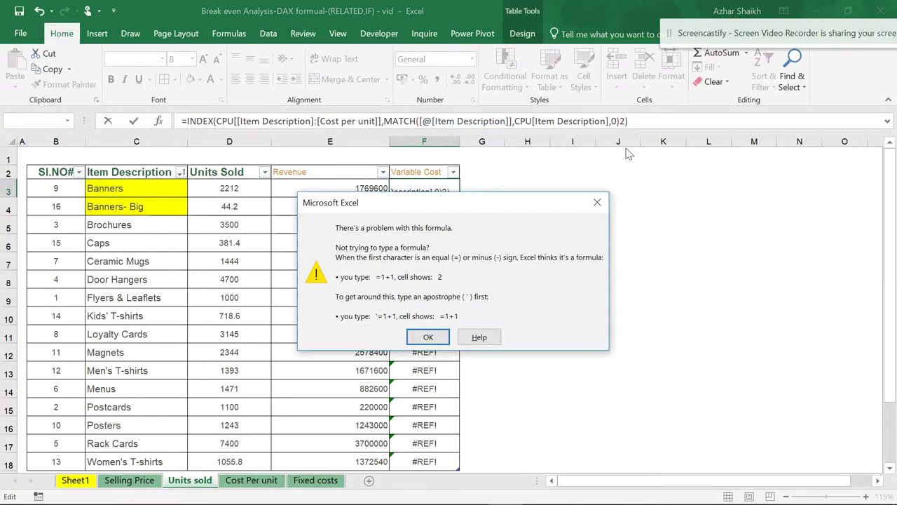
pyautogui.click(429, 337)
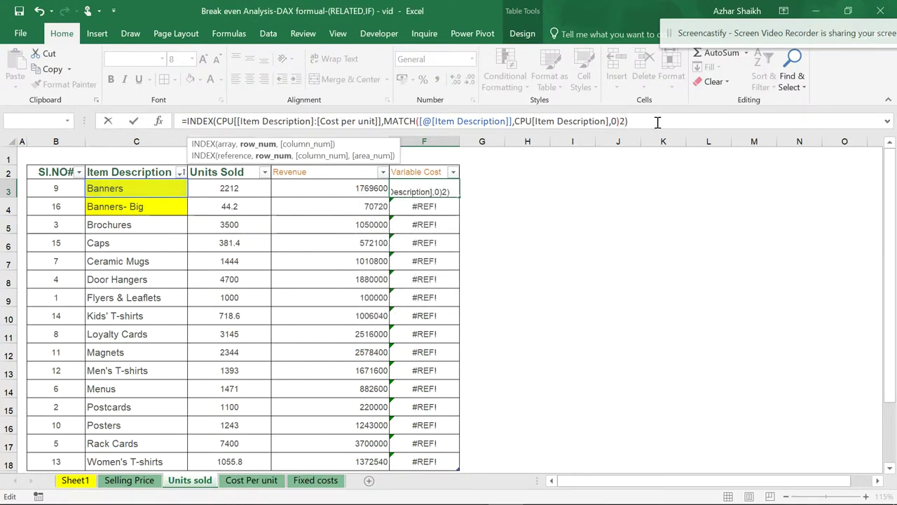
pyautogui.click(617, 122)
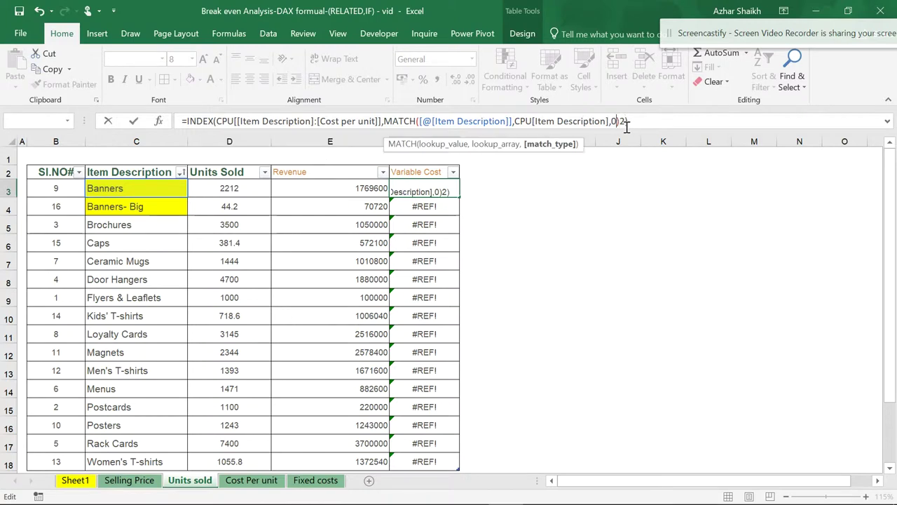
pyautogui.moveTo(620, 122); pyautogui.dragTo(623, 122)
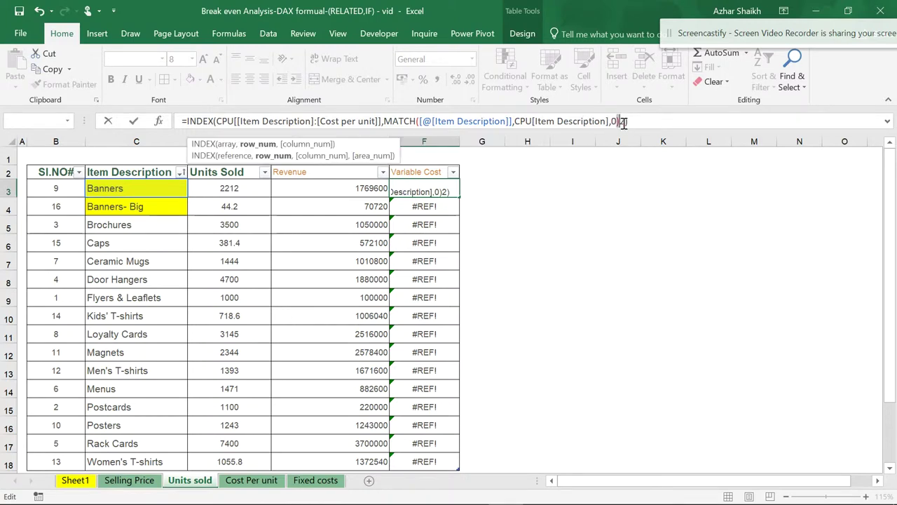
pyautogui.write(',')
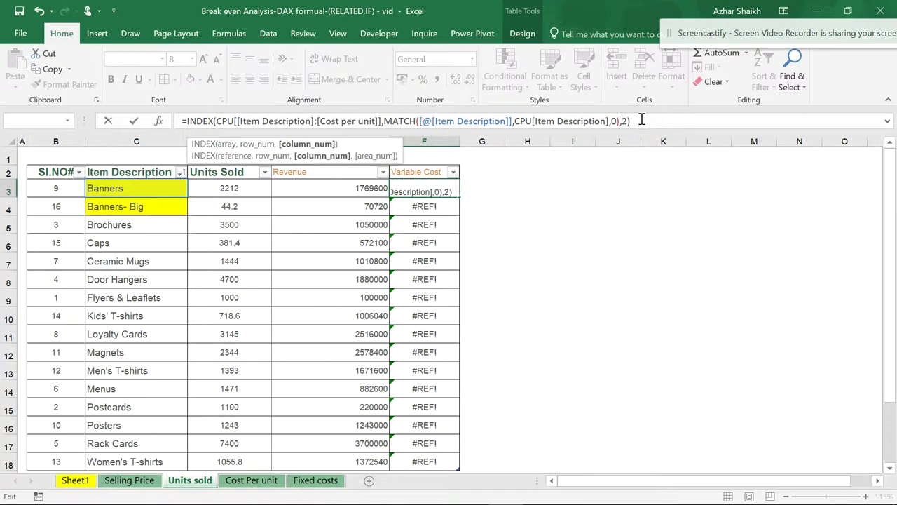
pyautogui.press('Return')
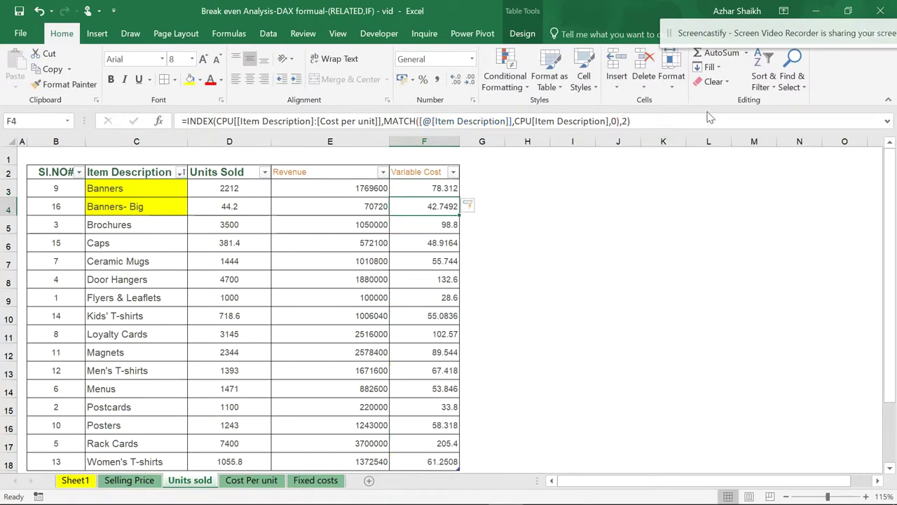
# Compare the Variable Cost result for Banners with its cost per unit on the Cost Per unit sheet.
pyautogui.click(437, 188)
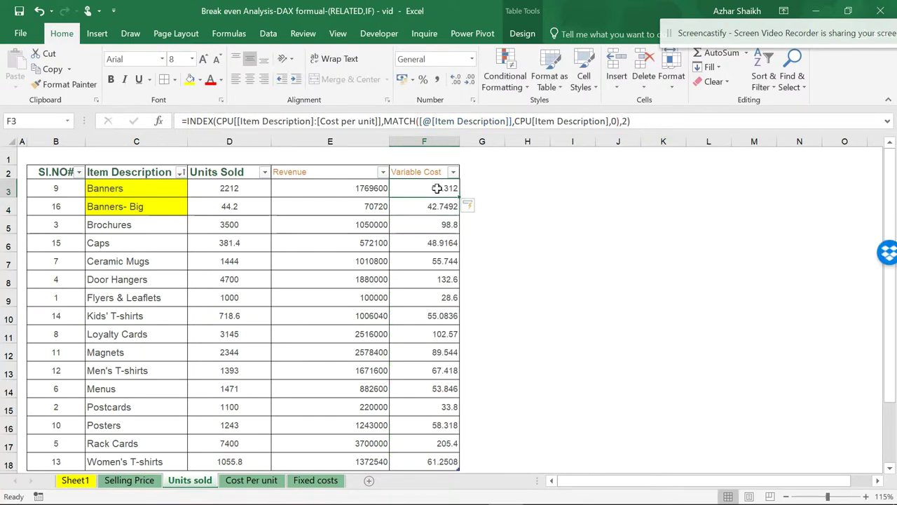
pyautogui.keyDown('ctrl'); pyautogui.scroll(1, 473, 244); pyautogui.keyUp('ctrl')
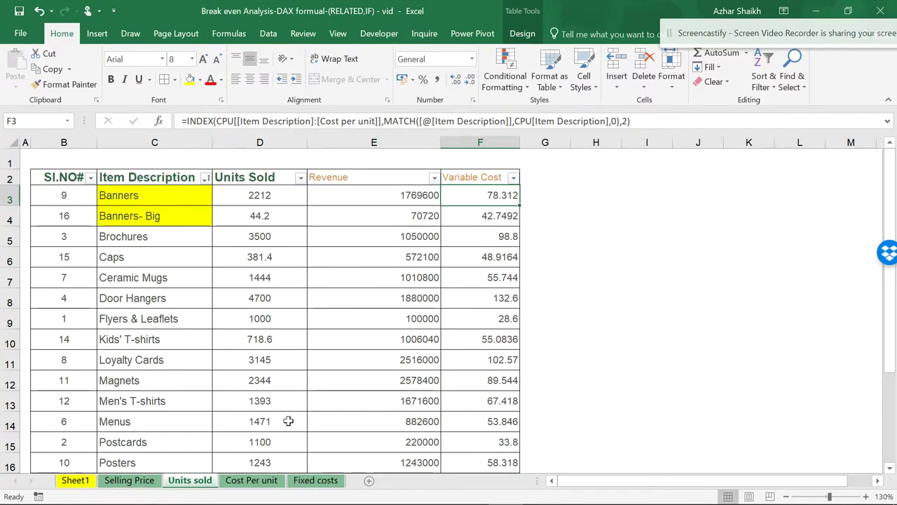
pyautogui.click(251, 480)
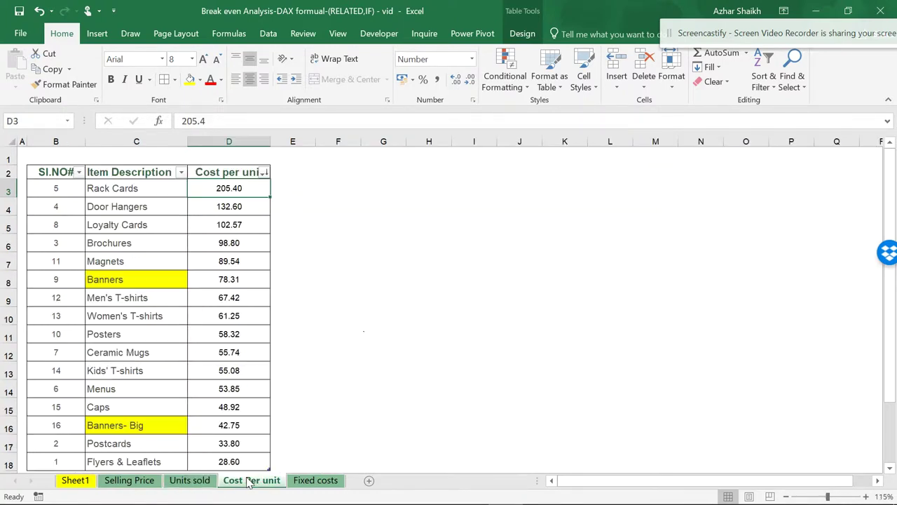
pyautogui.click(245, 282)
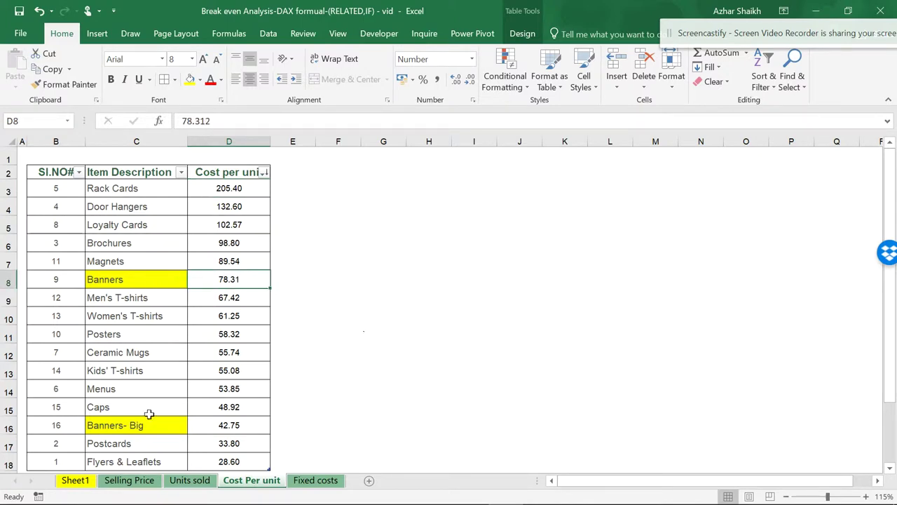
pyautogui.click(189, 480)
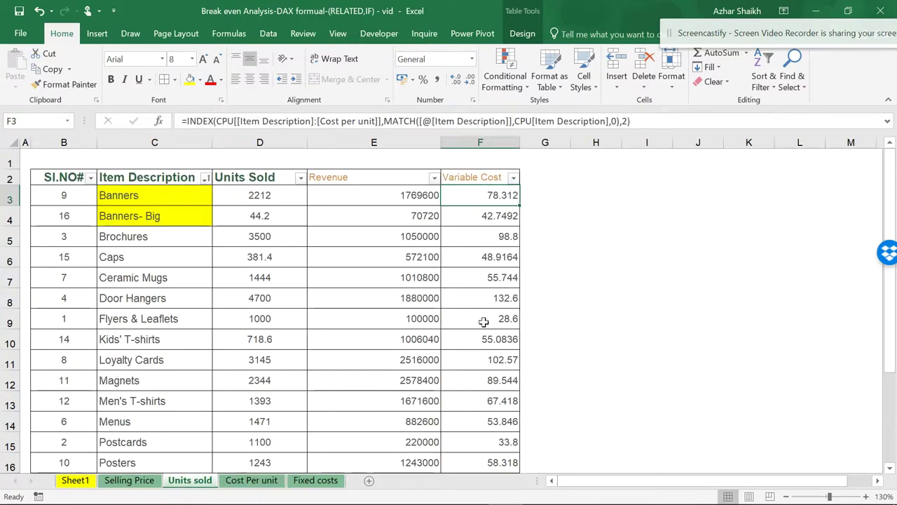
# Format the whole Variable Cost column on the Units sold sheet with the comma number style.
pyautogui.scroll(-2, 315, 319)
pyautogui.scroll(2, 229, 336)
pyautogui.click(485, 142)
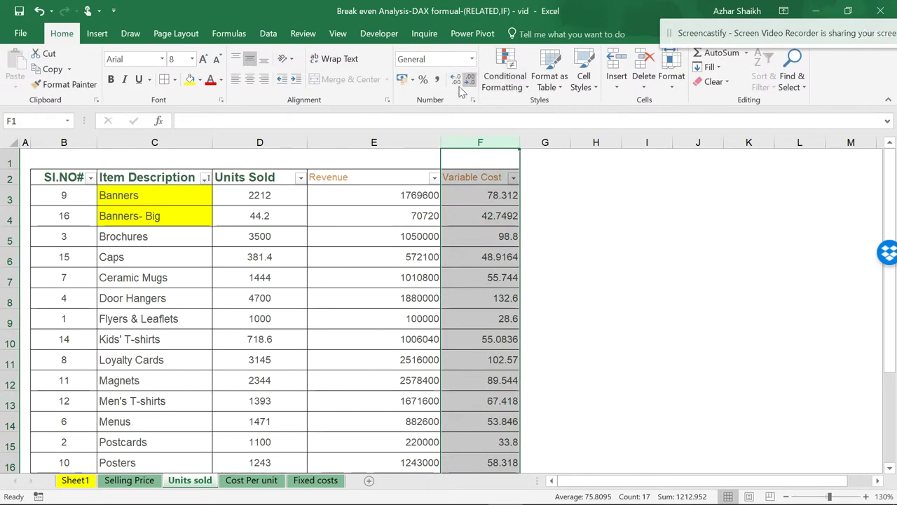
pyautogui.click(438, 80)
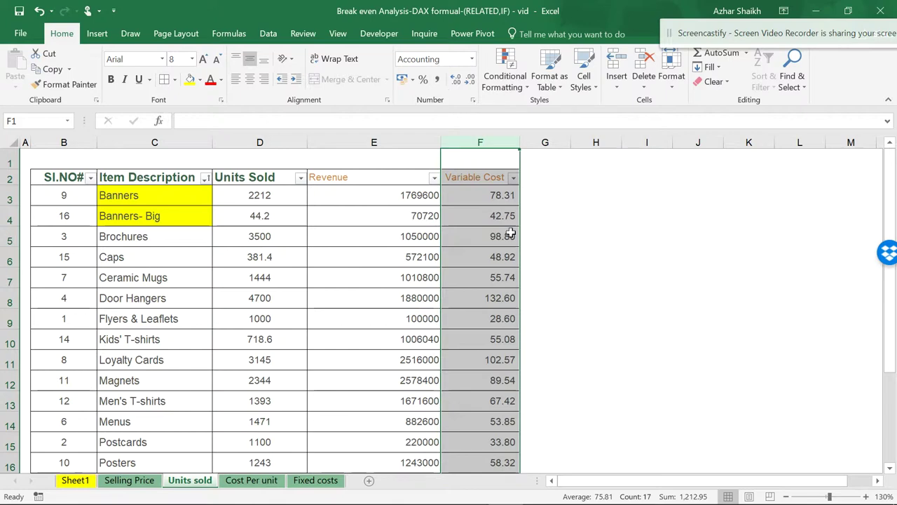
# Multiply the INDEX and MATCH formula in the first Variable Cost cell by [@[Units Sold]].
pyautogui.click(499, 196)
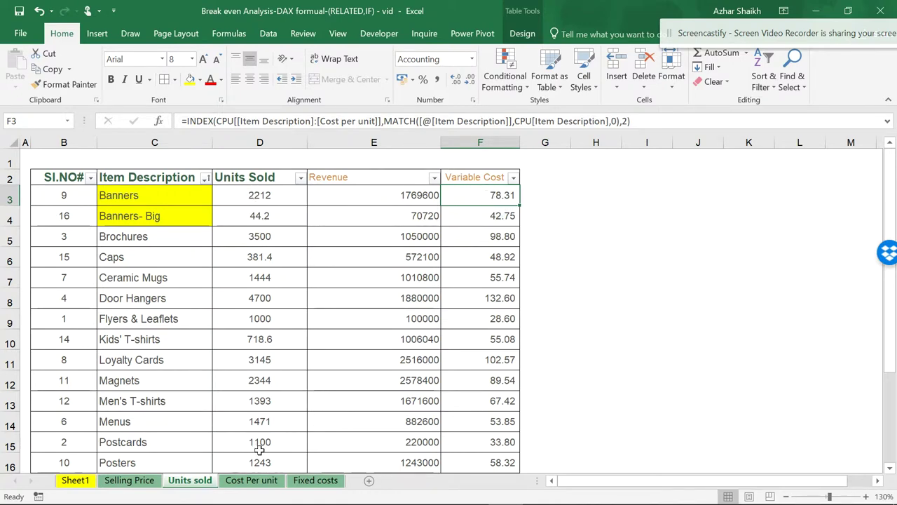
pyautogui.click(251, 481)
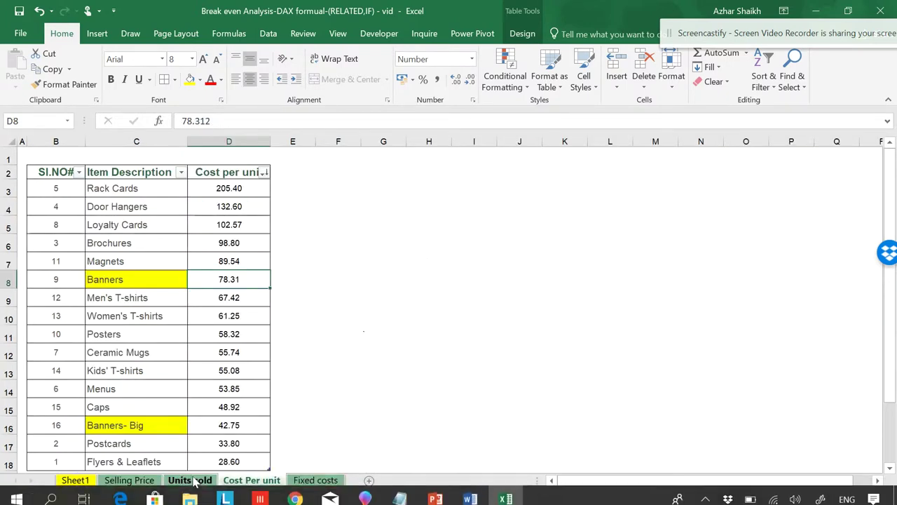
pyautogui.click(191, 480)
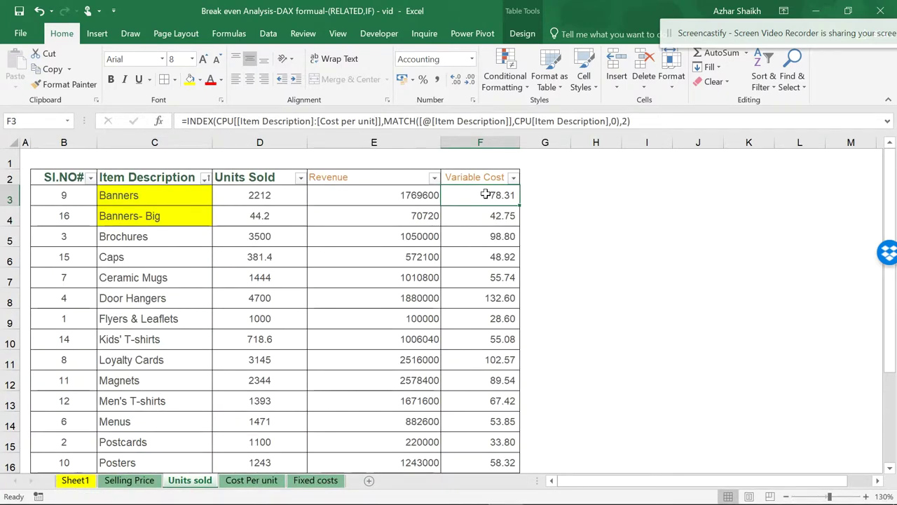
pyautogui.click(645, 120)
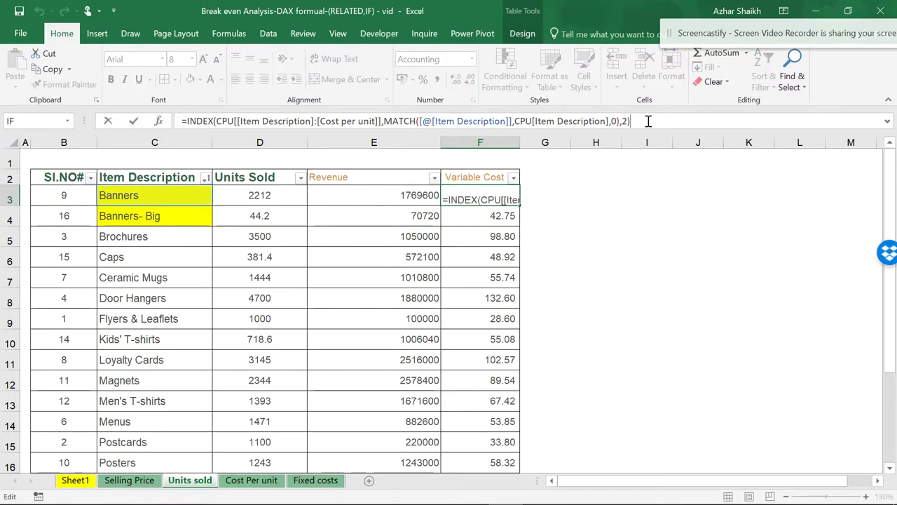
pyautogui.write('8')
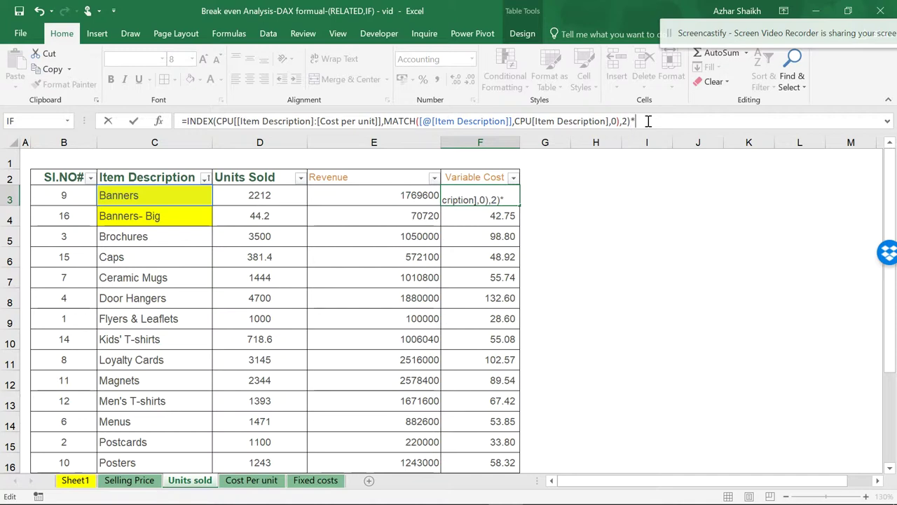
pyautogui.click(258, 196)
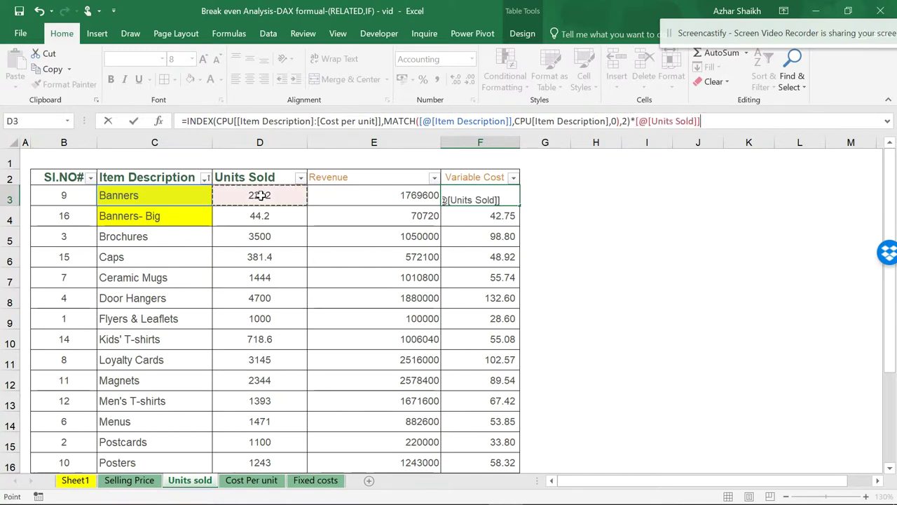
pyautogui.press('Return')
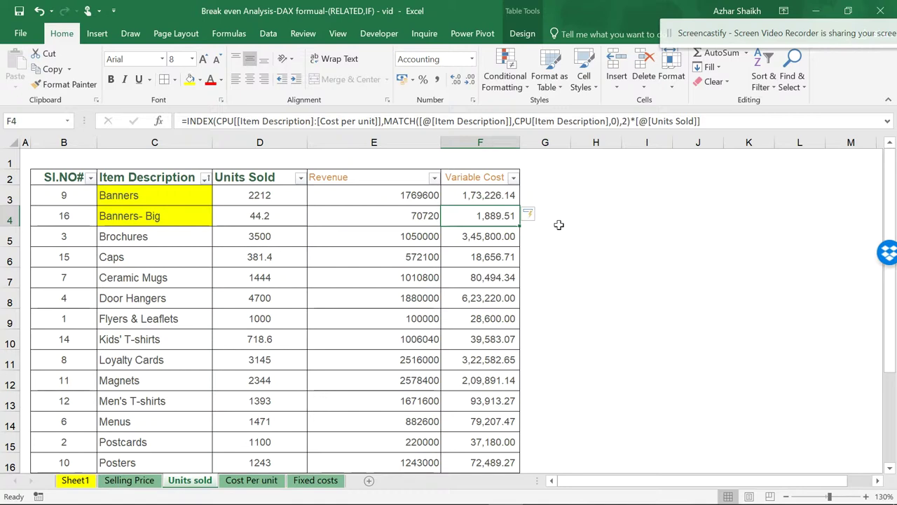
# Review the Profit definition on Sheet1, going through its Revenue, Fixed costs and Variable costs components.
pyautogui.click(73, 481)
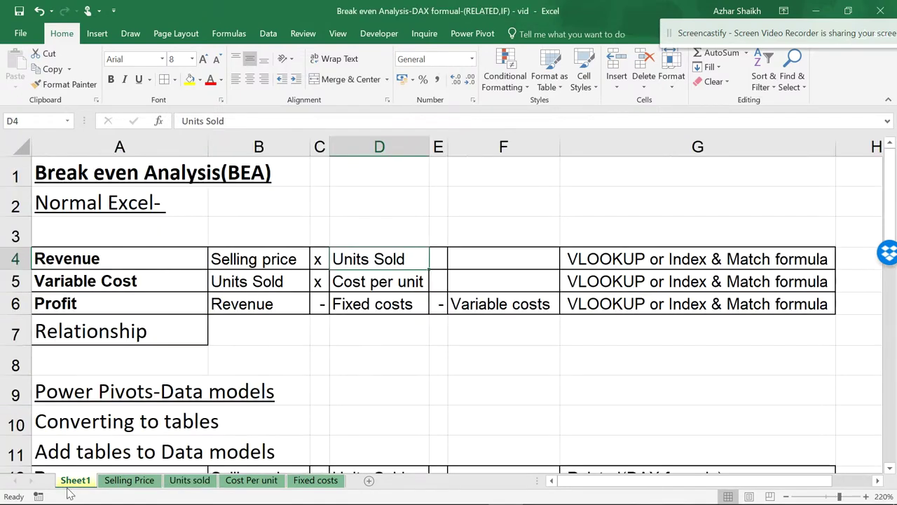
pyautogui.click(95, 306)
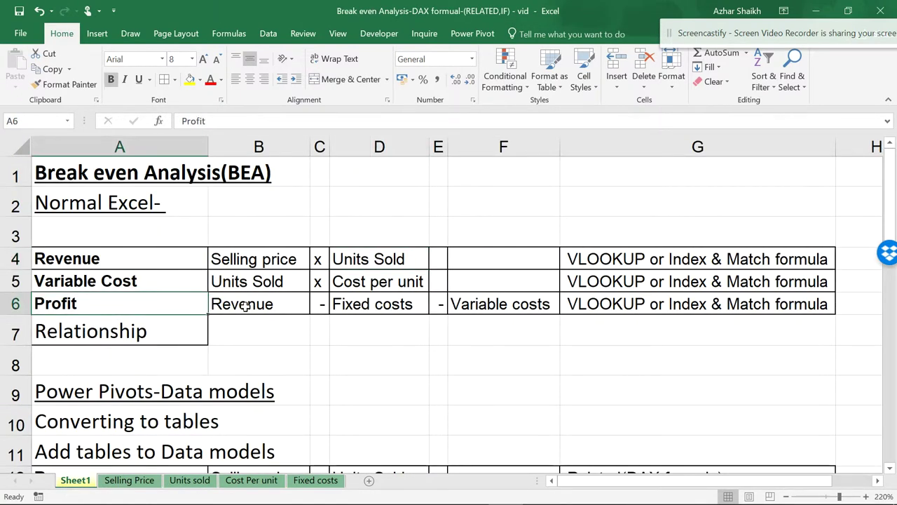
pyautogui.click(275, 304)
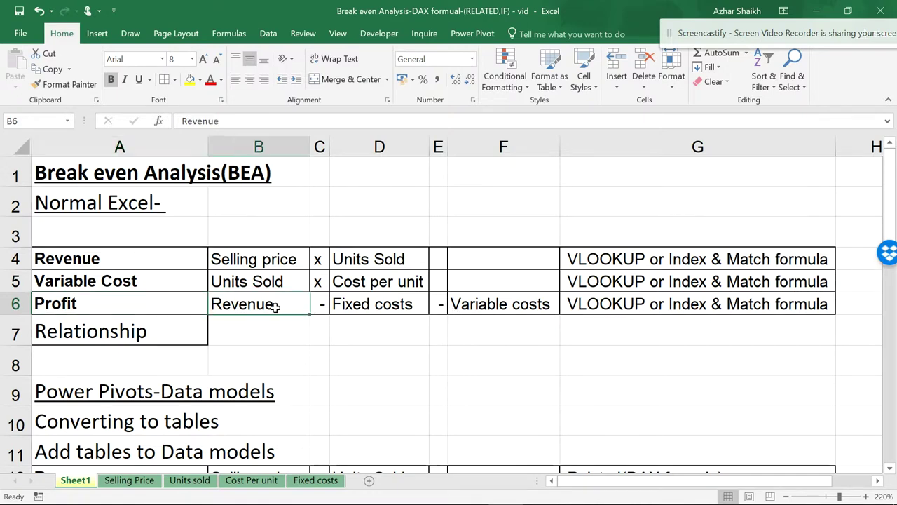
pyautogui.click(348, 306)
pyautogui.click(502, 306)
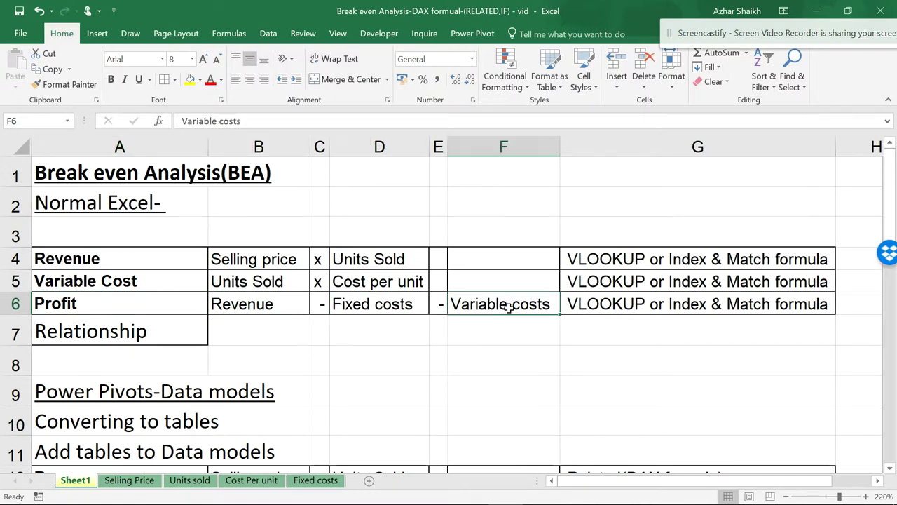
# Add a Profit column to the Units sold table, directly after Variable Cost.
pyautogui.click(270, 485)
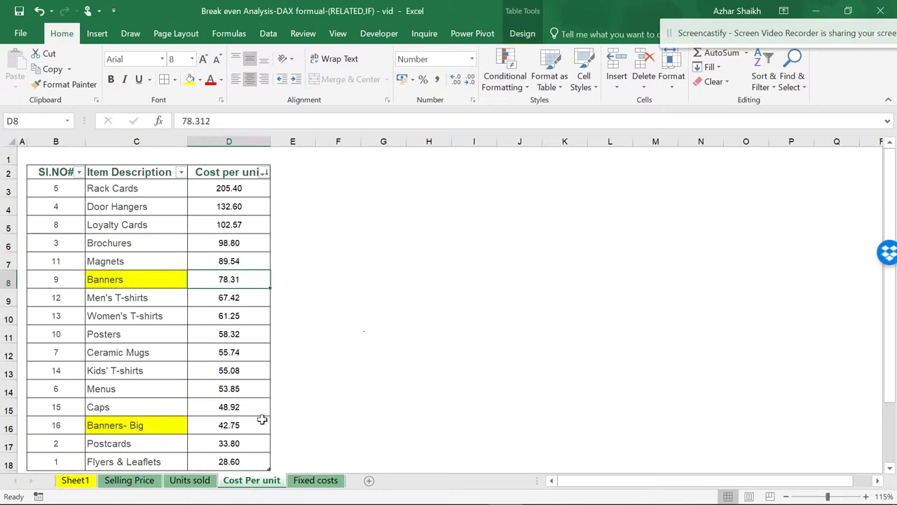
pyautogui.click(200, 483)
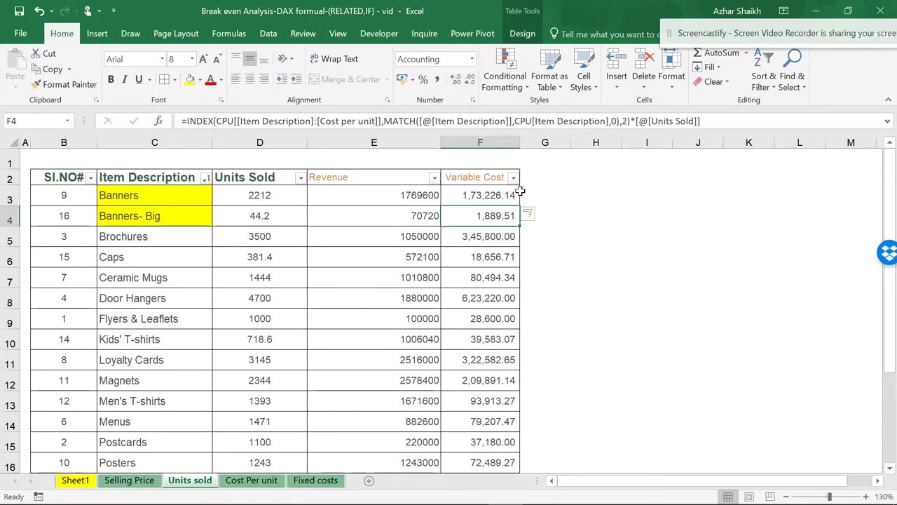
pyautogui.click(526, 180)
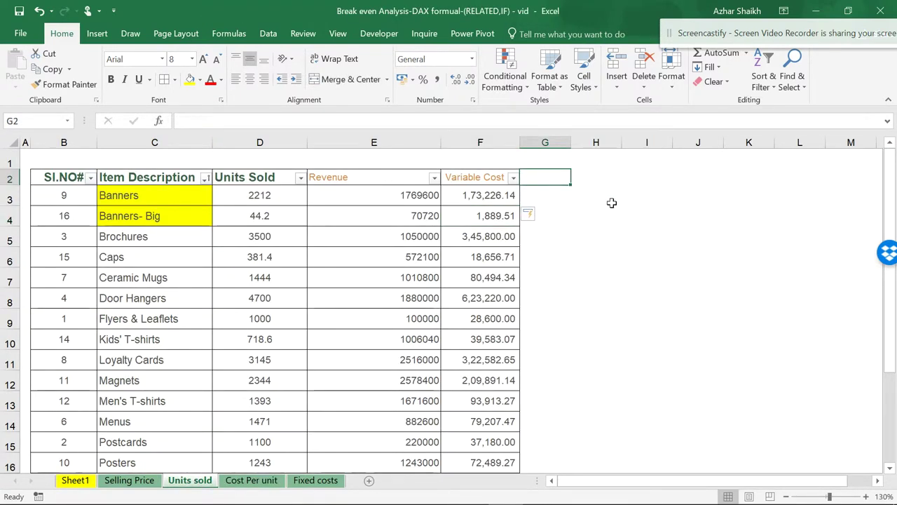
pyautogui.write('Profit')
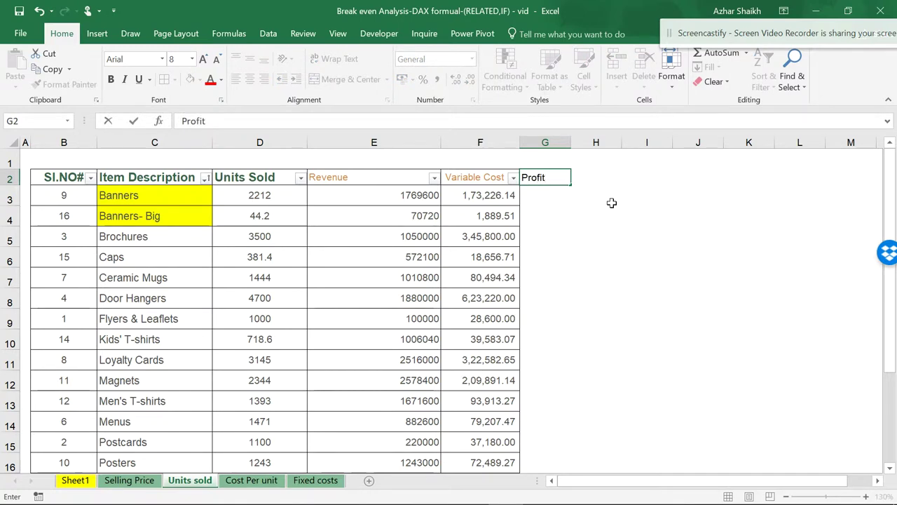
pyautogui.click(612, 203)
pyautogui.click(530, 202)
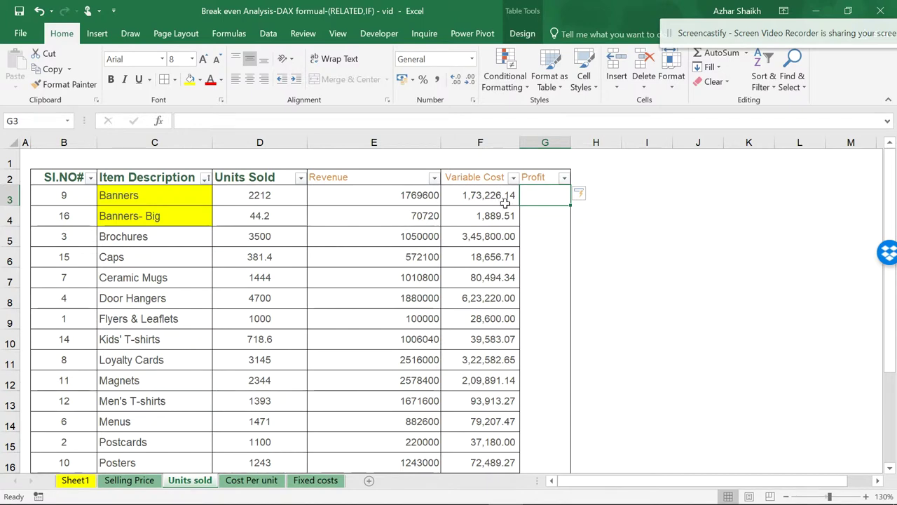
pyautogui.click(128, 483)
pyautogui.click(76, 480)
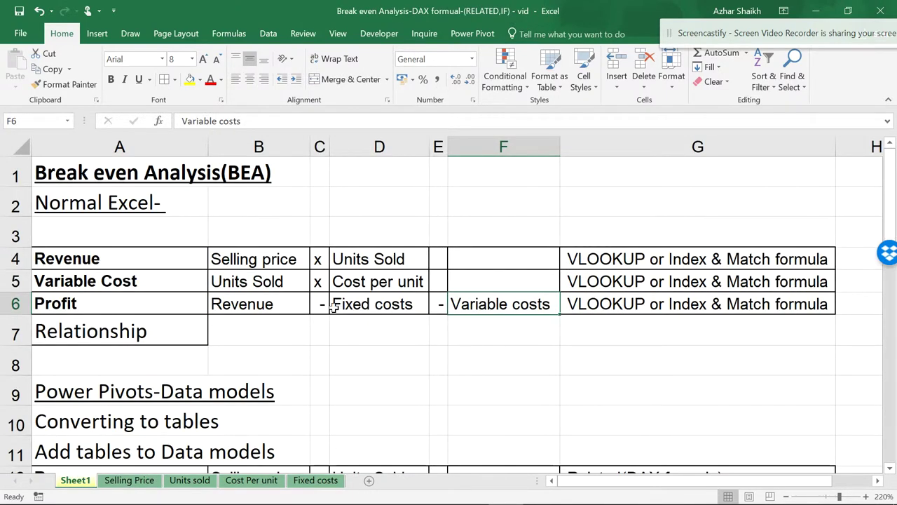
pyautogui.click(401, 307)
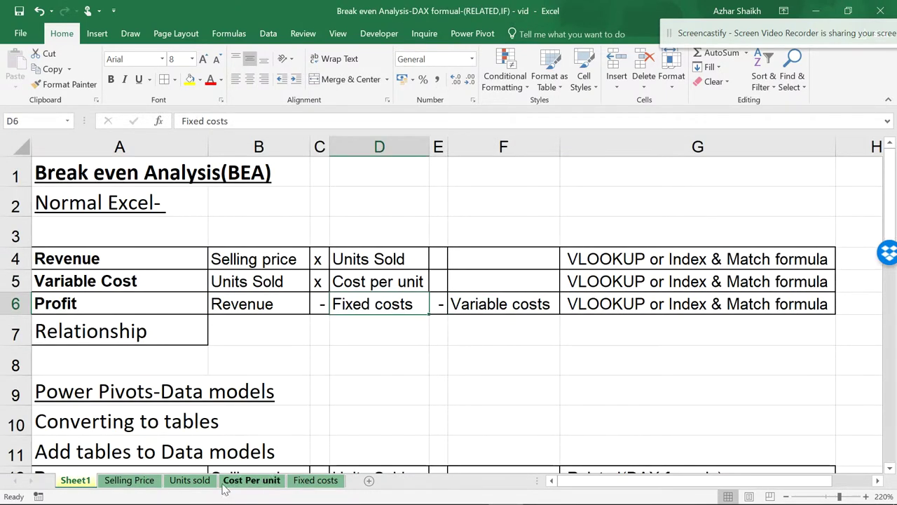
pyautogui.click(189, 480)
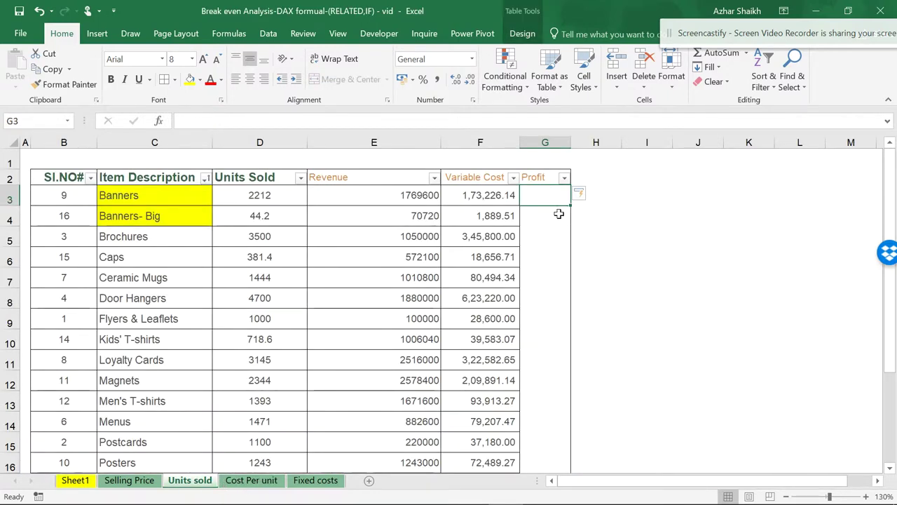
pyautogui.write('=')
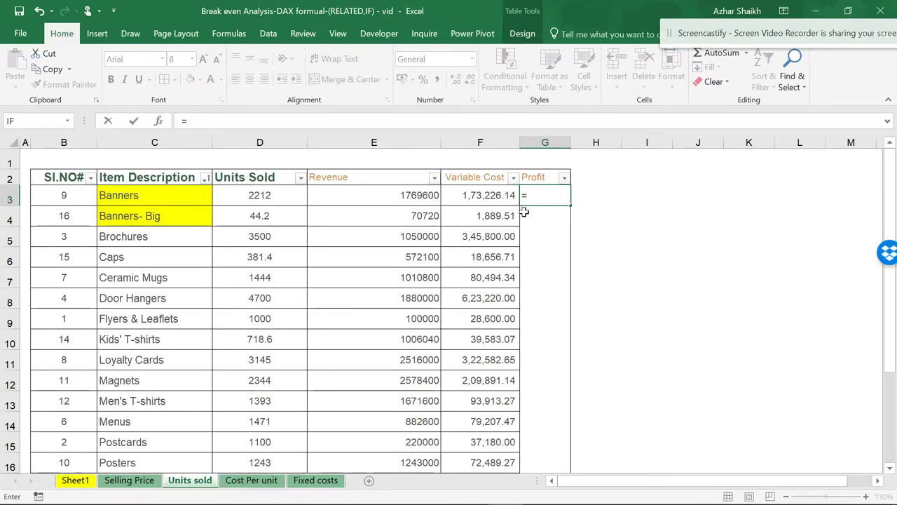
pyautogui.click(418, 196)
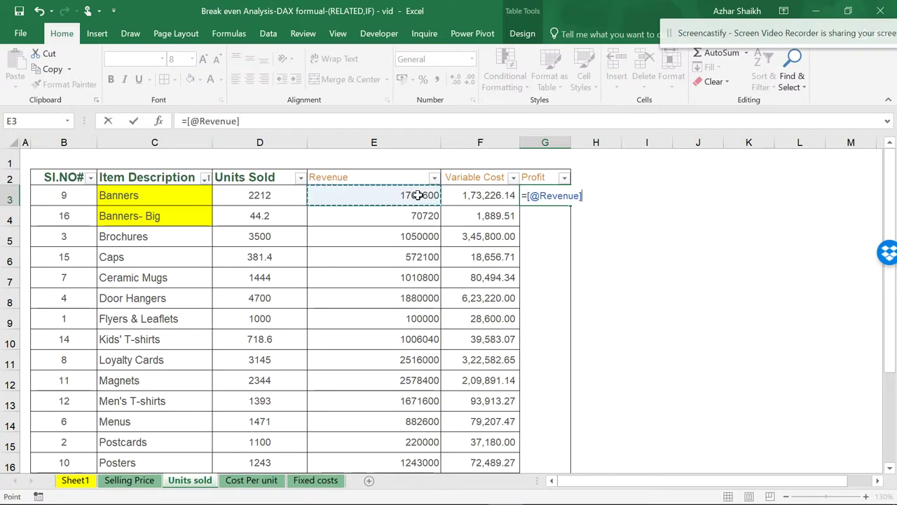
pyautogui.write('-')
pyautogui.click(483, 195)
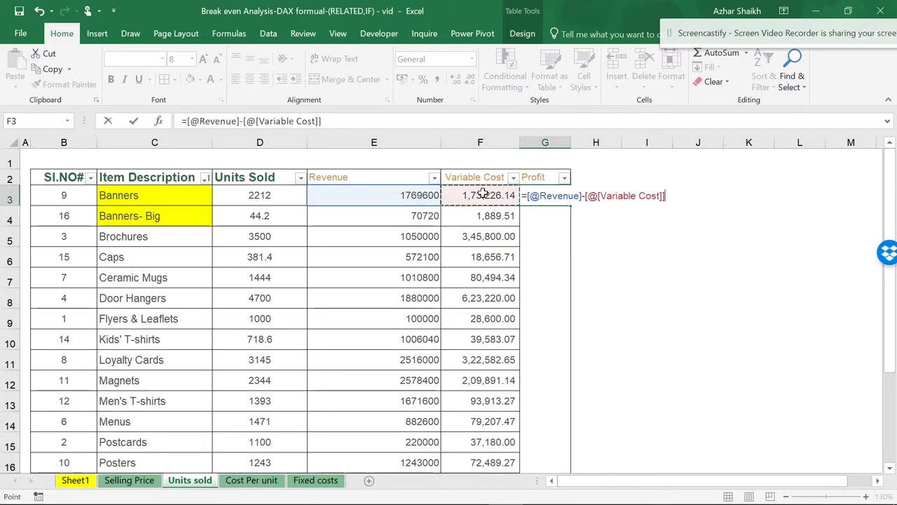
pyautogui.press('Return')
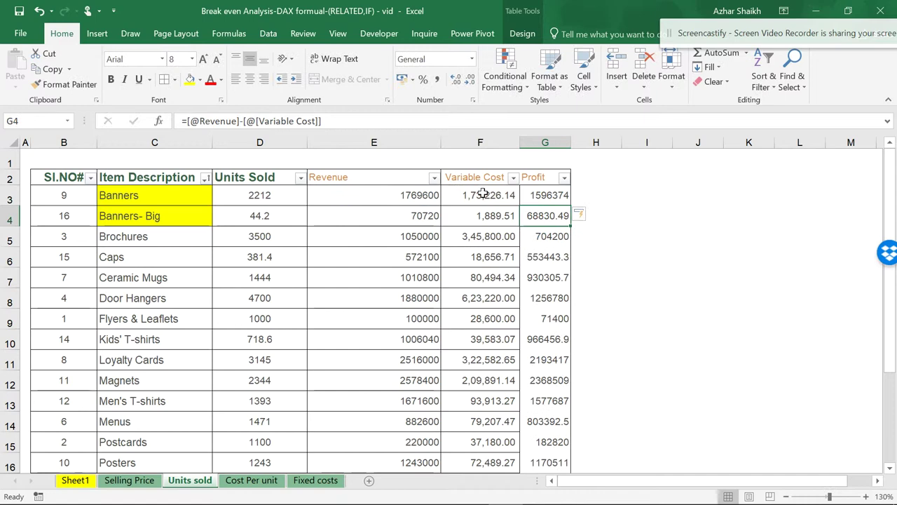
# Look up the per-item amount on the Fixed costs sheet and extend the Profit formula to also subtract 200000.
pyautogui.click(525, 196)
pyautogui.moveTo(298, 493)
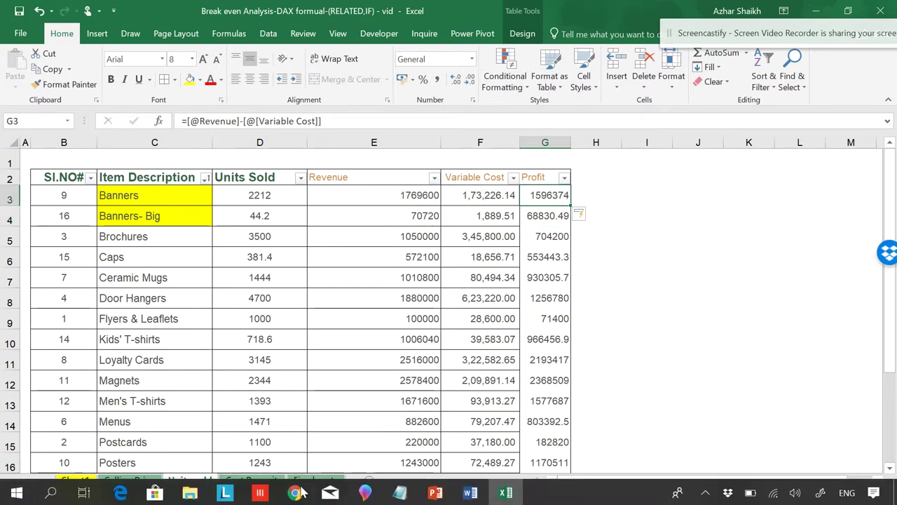
pyautogui.click(316, 481)
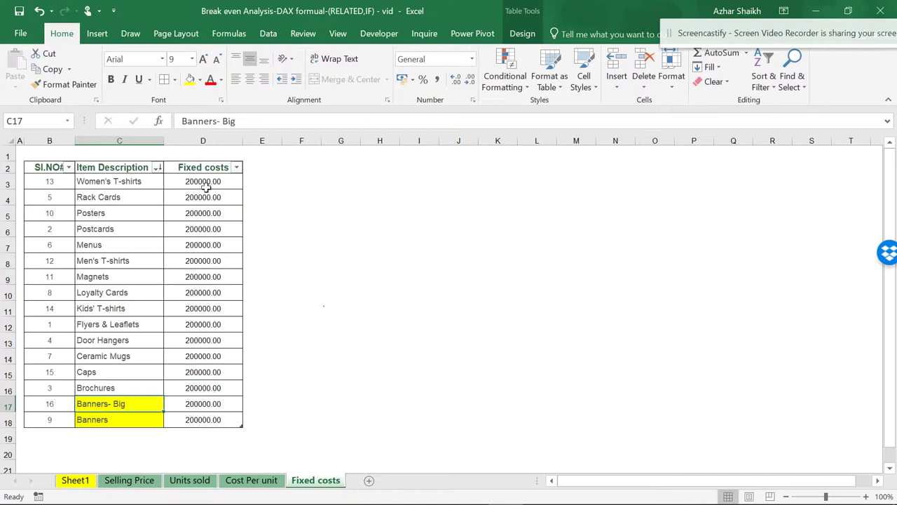
pyautogui.click(200, 481)
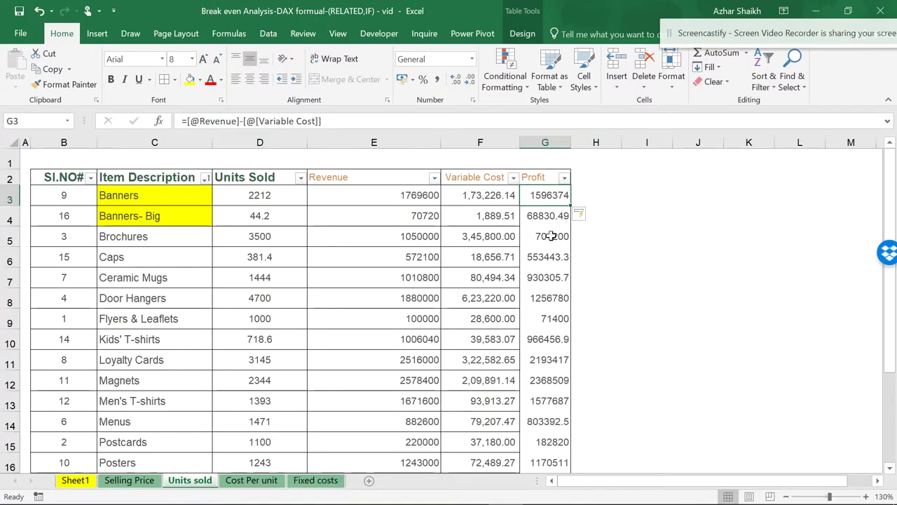
pyautogui.click(345, 117)
pyautogui.write('-20')
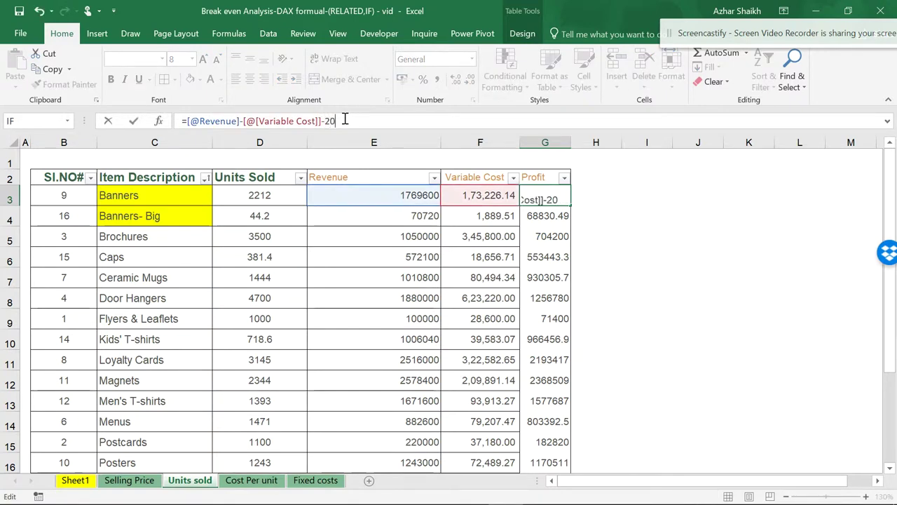
pyautogui.write('0000')
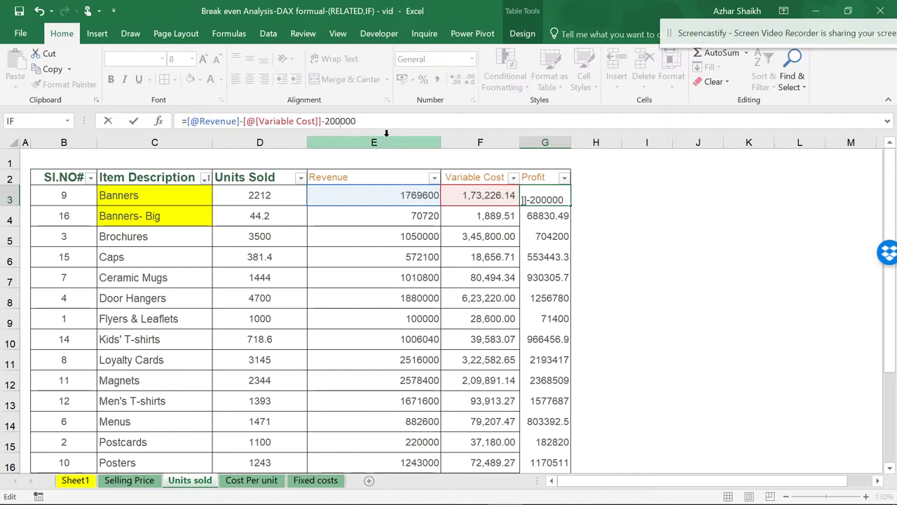
pyautogui.press('Return')
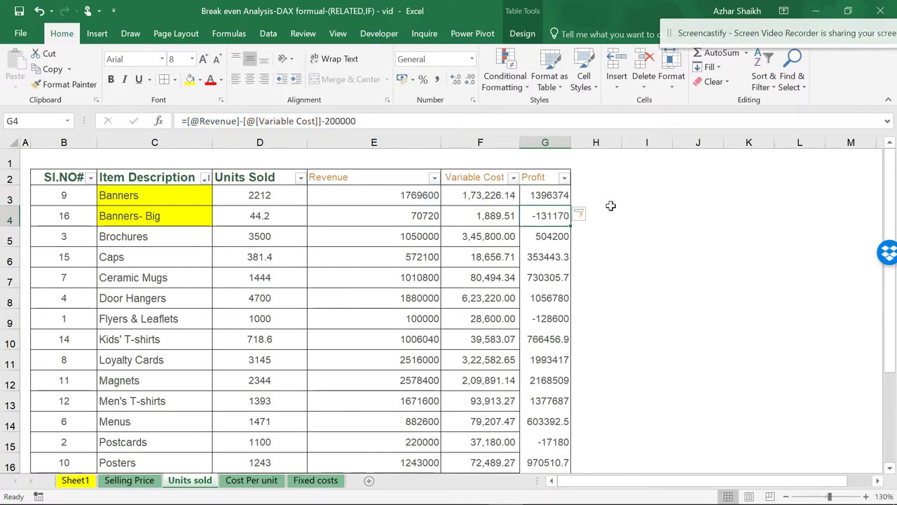
# Examine the Profit results for all items in the Units sold table, from the first to the last row.
pyautogui.scroll(-1, 544, 204)
pyautogui.scroll(1, 544, 200)
pyautogui.moveTo(545, 197); pyautogui.dragTo(539, 465)
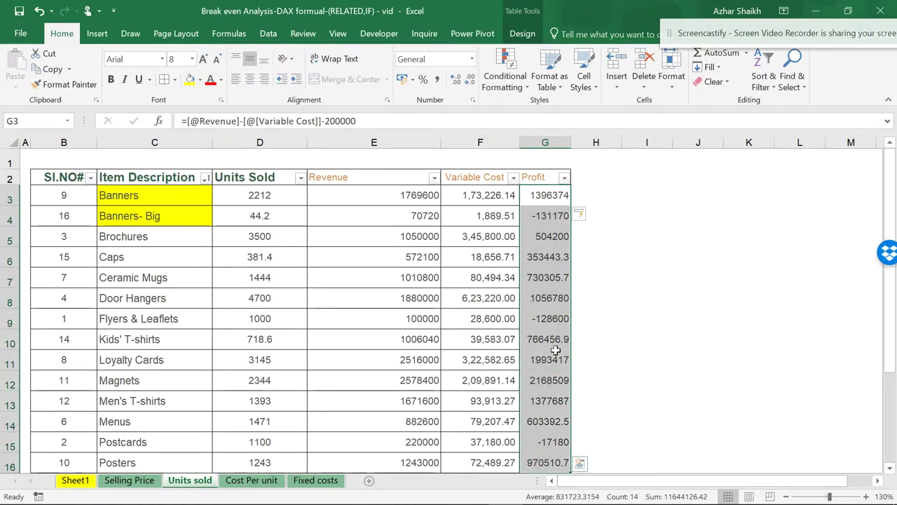
pyautogui.scroll(-1, 555, 349)
pyautogui.scroll(1, 552, 217)
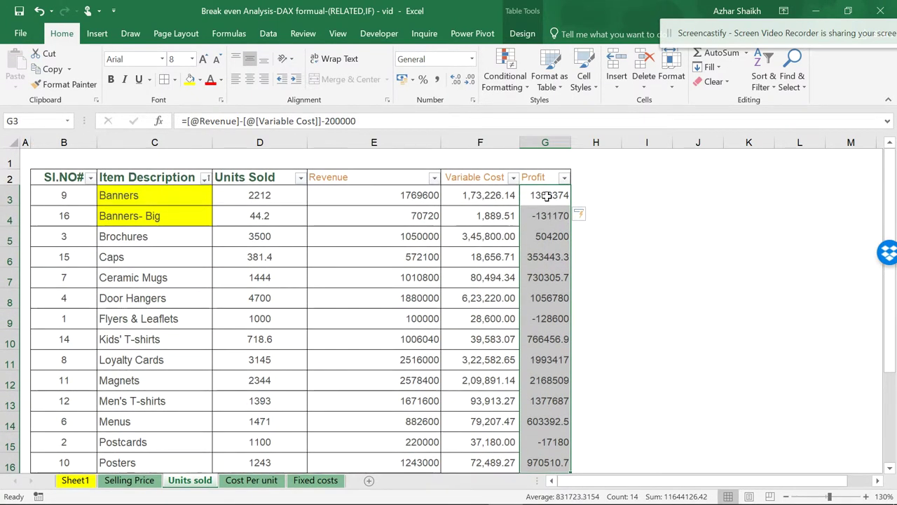
pyautogui.moveTo(547, 196); pyautogui.dragTo(553, 428)
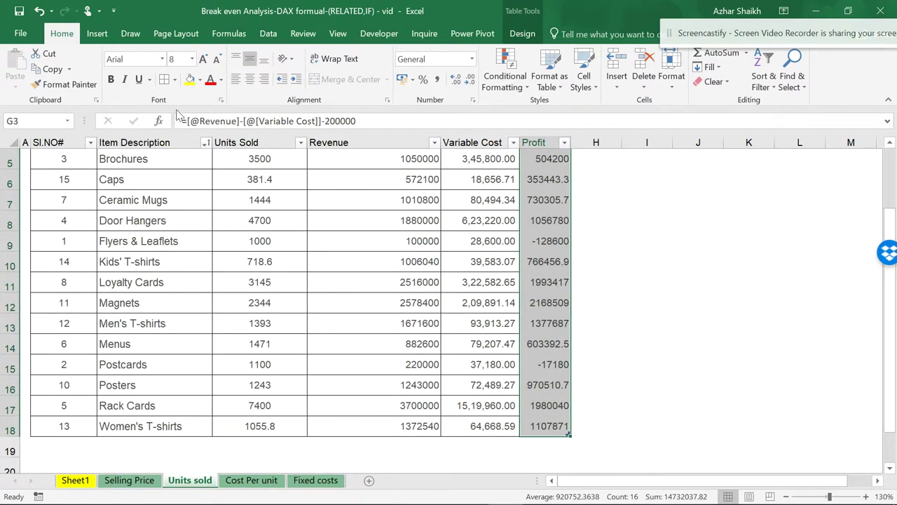
pyautogui.scroll(2, 537, 236)
pyautogui.click(537, 236)
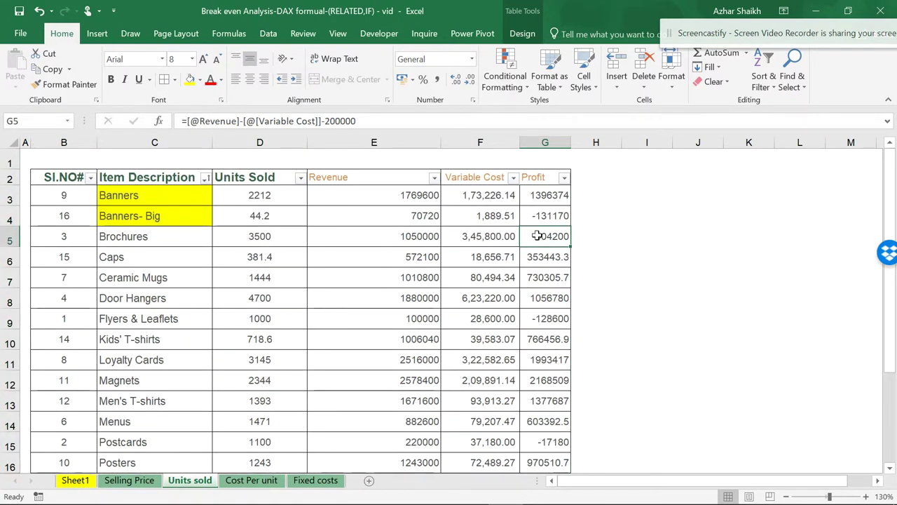
# Fit the width of the Revenue column on the Units sold sheet to its contents.
pyautogui.click(435, 142)
pyautogui.moveTo(440, 141); pyautogui.dragTo(440, 141)
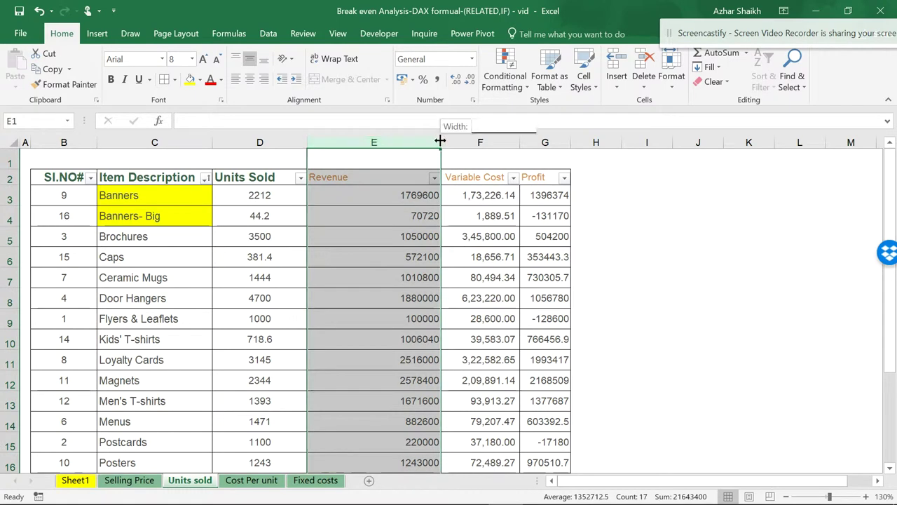
pyautogui.doubleClick(440, 141)
pyautogui.click(420, 216)
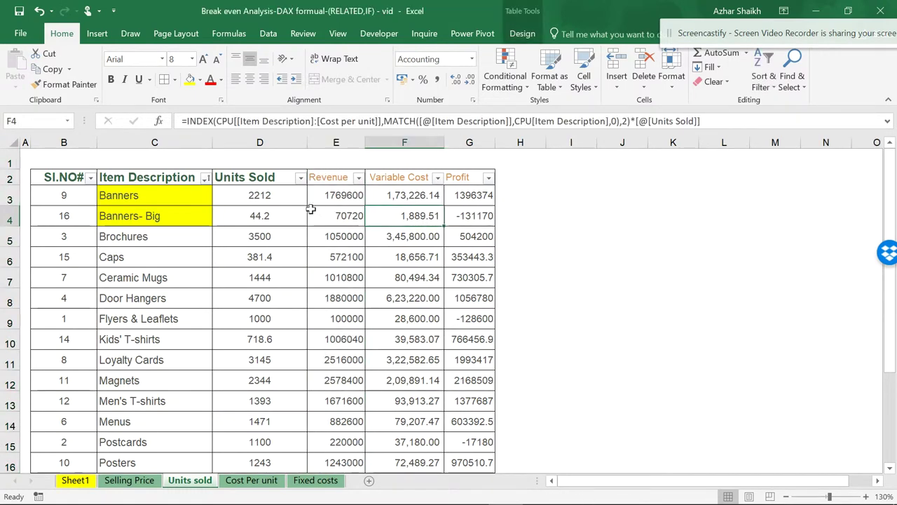
# Review the Cost Per unit, Fixed costs and Selling Price tables and the Relationship entry on Sheet1, ending on the Units sold sheet.
pyautogui.click(251, 480)
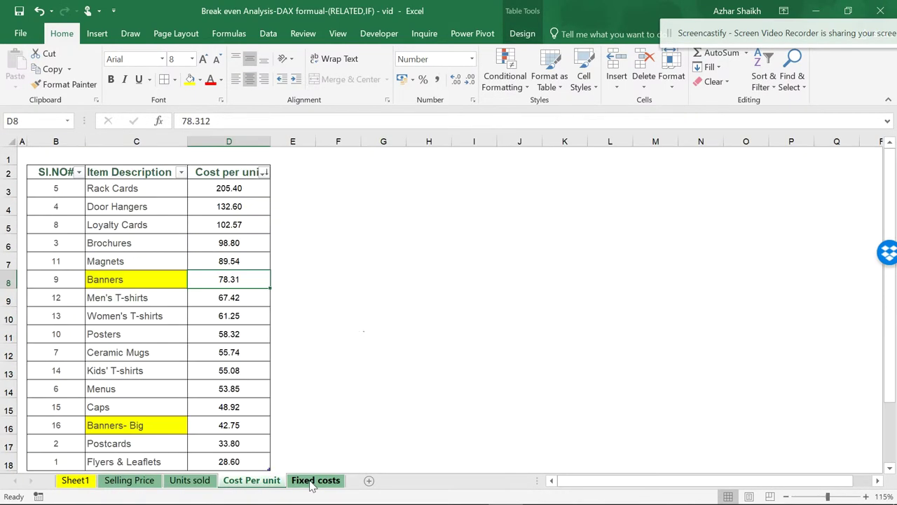
pyautogui.click(315, 481)
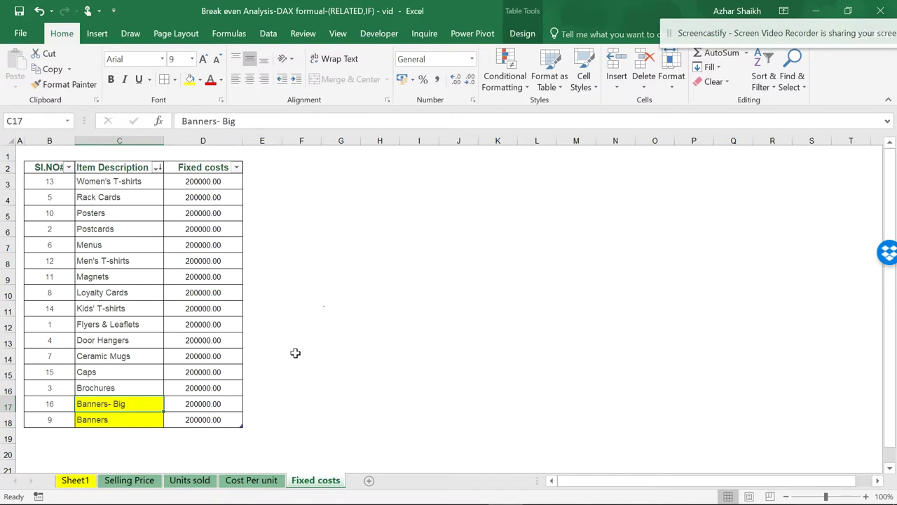
pyautogui.click(129, 480)
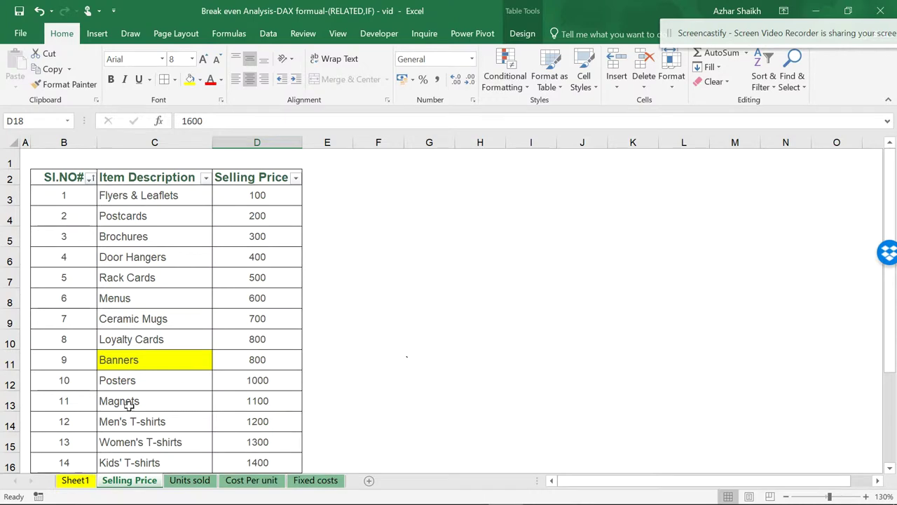
pyautogui.click(84, 482)
pyautogui.click(98, 326)
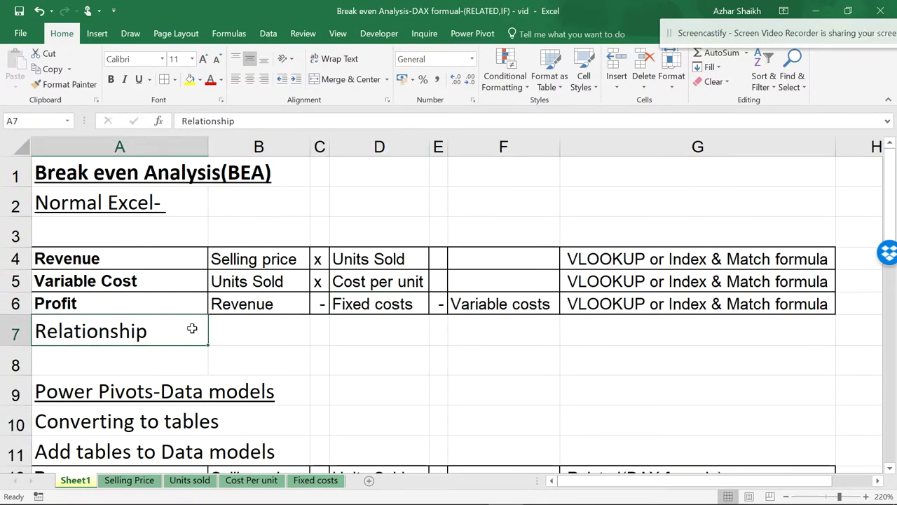
pyautogui.click(205, 483)
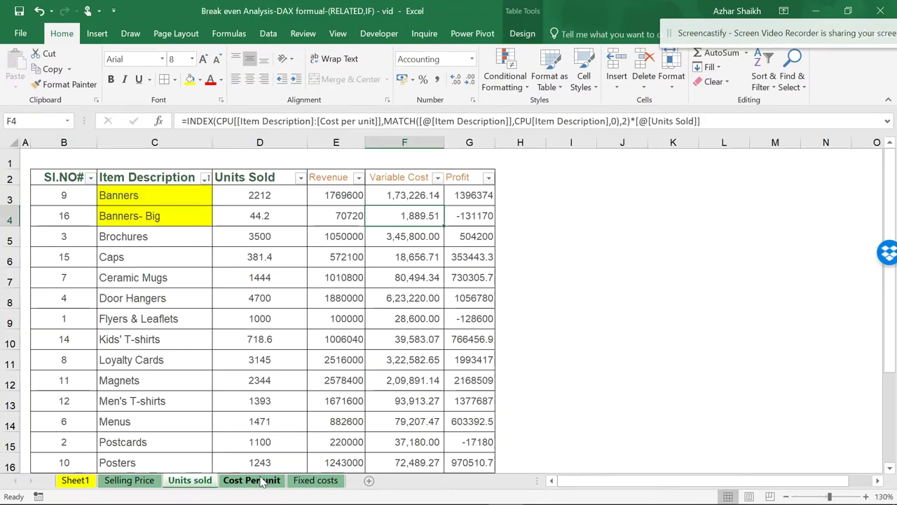
pyautogui.click(261, 480)
pyautogui.click(200, 483)
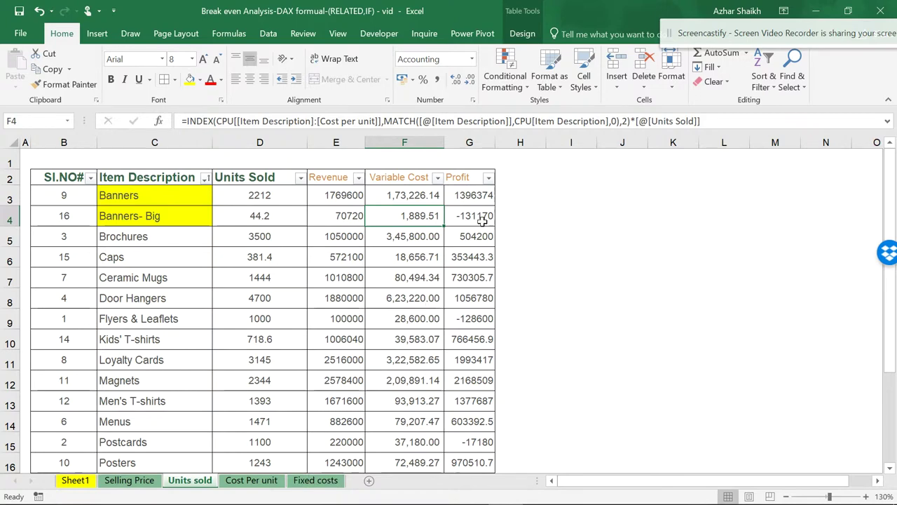
# Create a relationship from the SellingPrice table to the UnitsSold table, matching on Item Description in both.
pyautogui.click(268, 34)
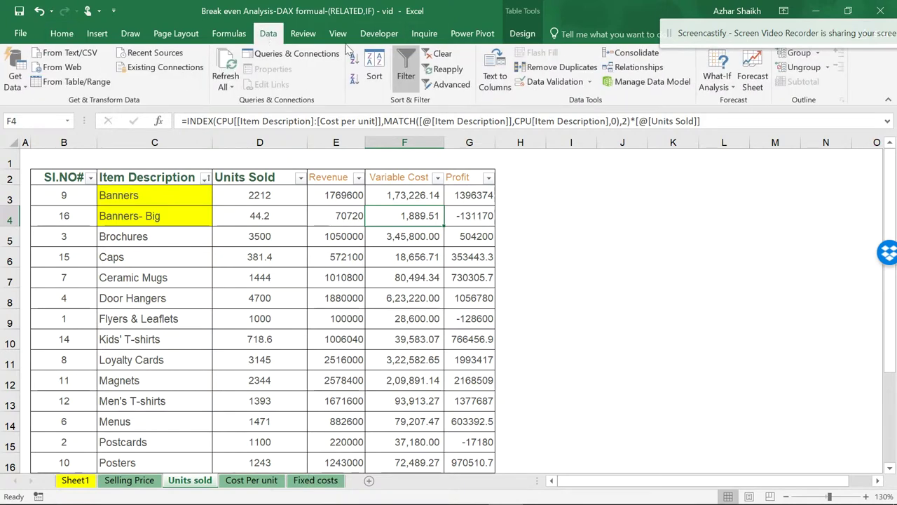
pyautogui.click(641, 66)
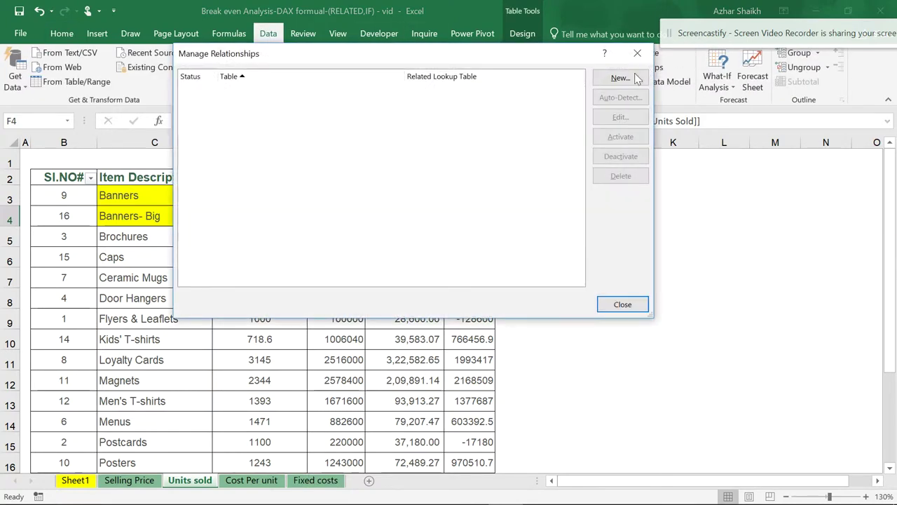
pyautogui.click(620, 79)
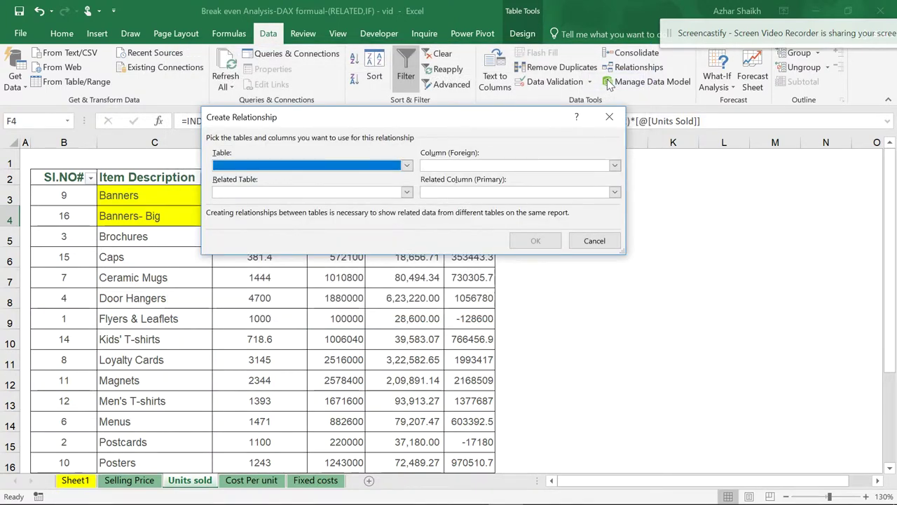
pyautogui.moveTo(392, 118); pyautogui.dragTo(494, 108)
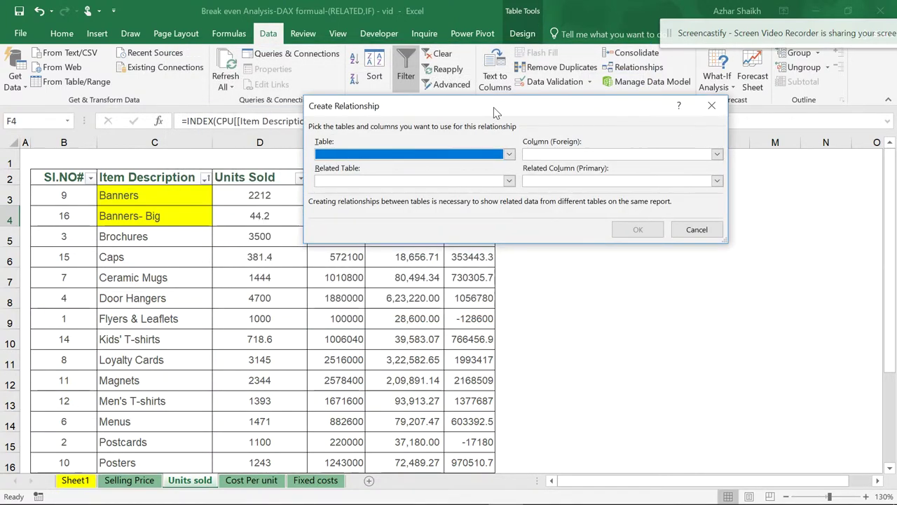
pyautogui.click(510, 154)
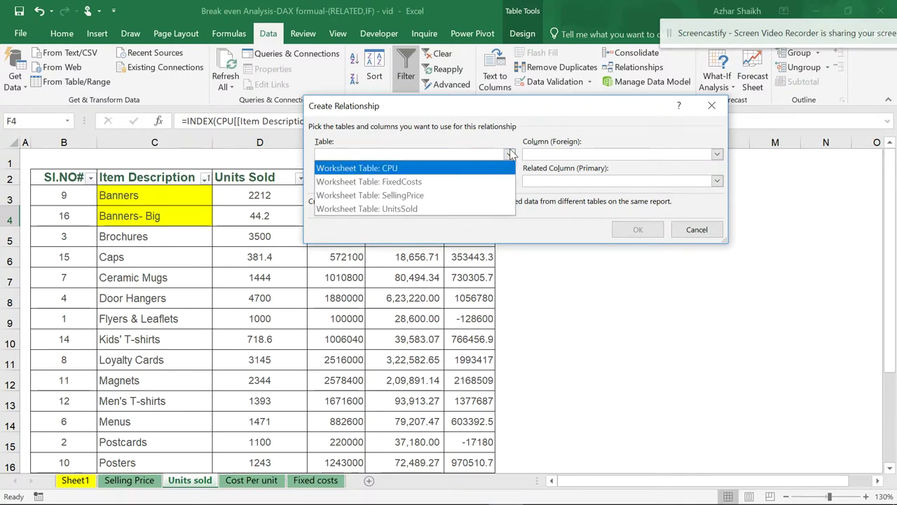
pyautogui.click(431, 195)
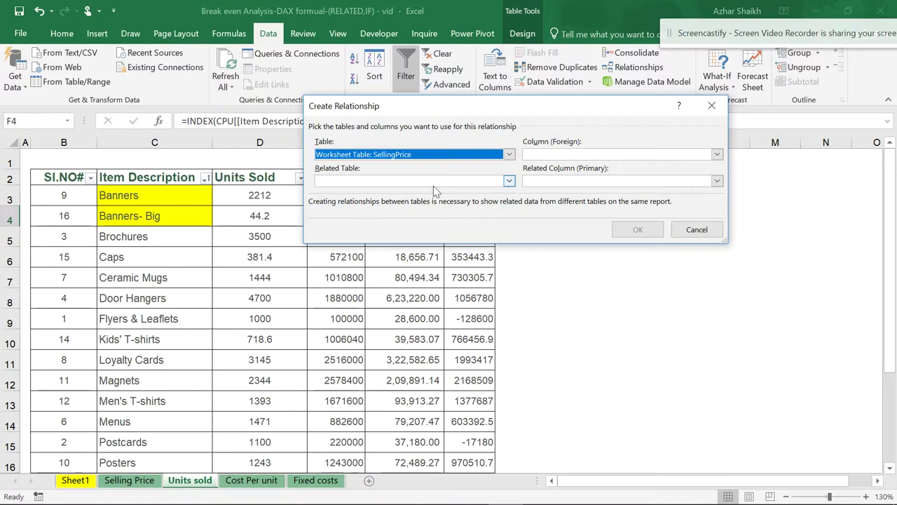
pyautogui.click(510, 181)
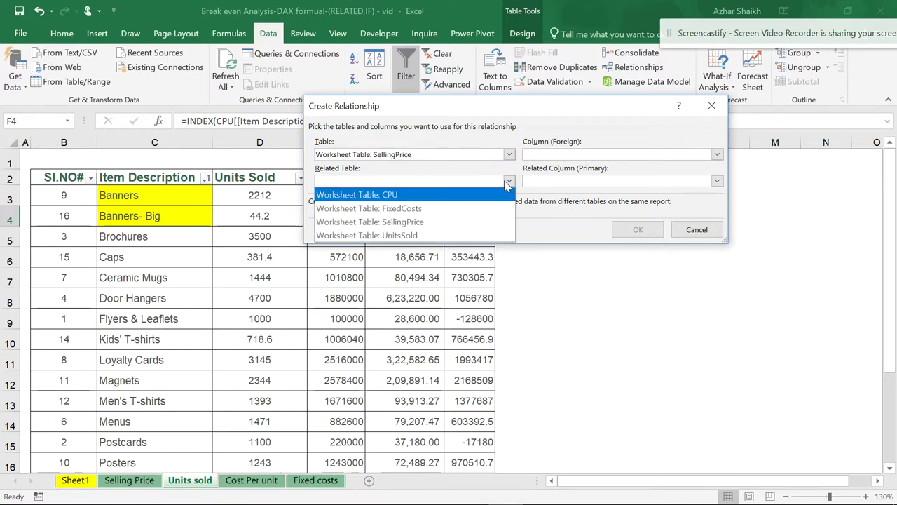
pyautogui.click(430, 235)
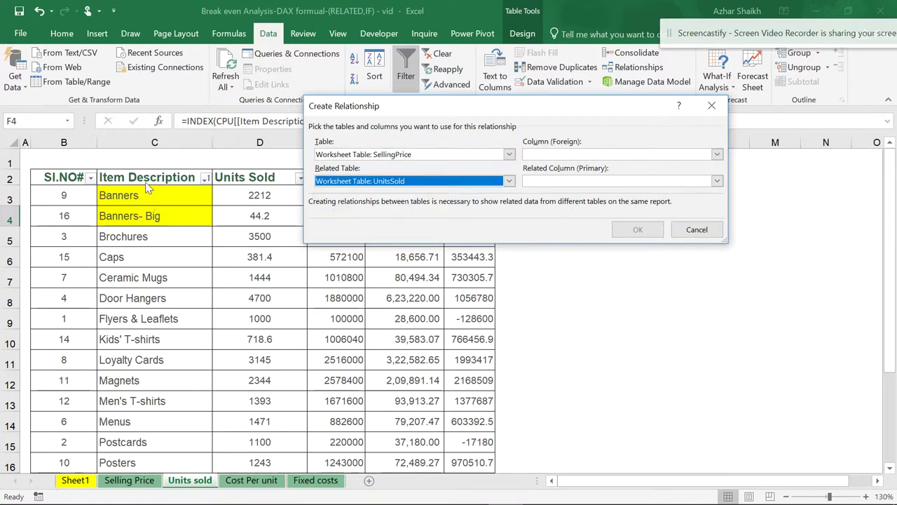
pyautogui.click(716, 154)
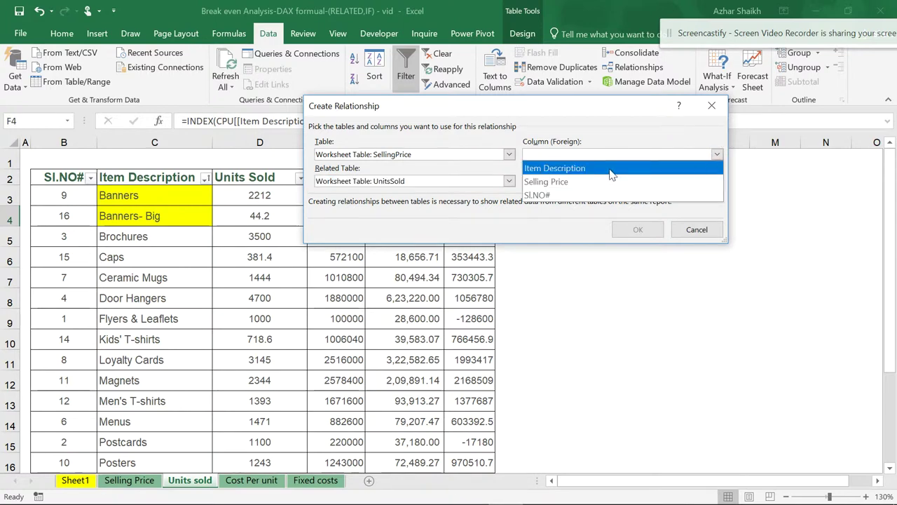
pyautogui.click(612, 171)
pyautogui.click(716, 181)
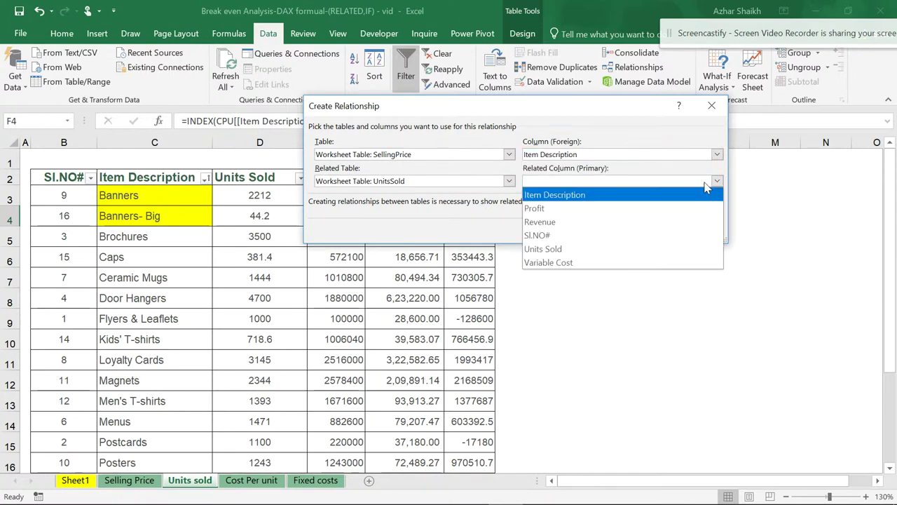
pyautogui.click(599, 195)
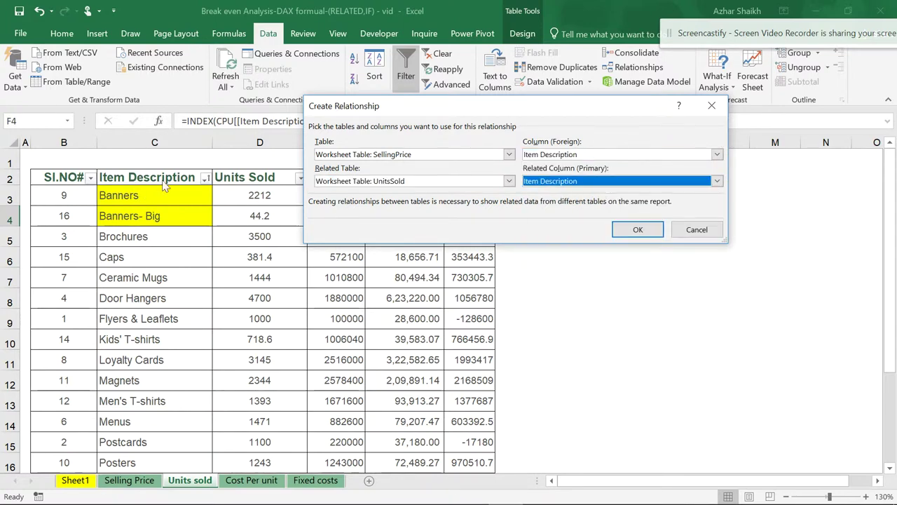
pyautogui.click(636, 228)
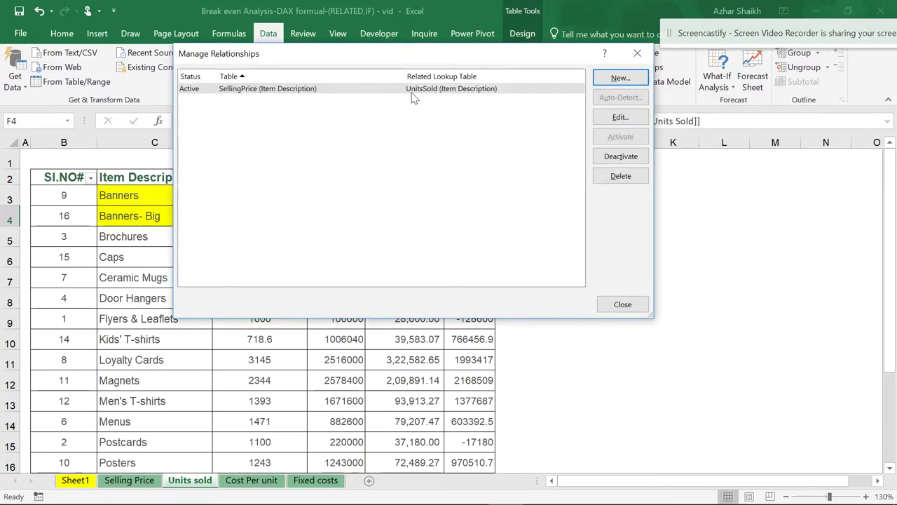
# Create a second relationship from the UnitsSold table to the CPU table, matching on Item Description, and close the relationship manager.
pyautogui.click(620, 78)
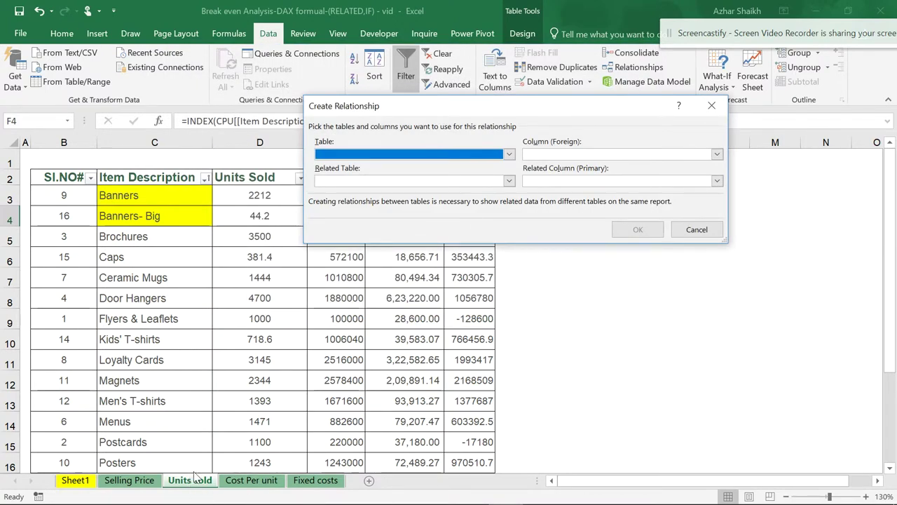
pyautogui.click(511, 154)
pyautogui.click(423, 184)
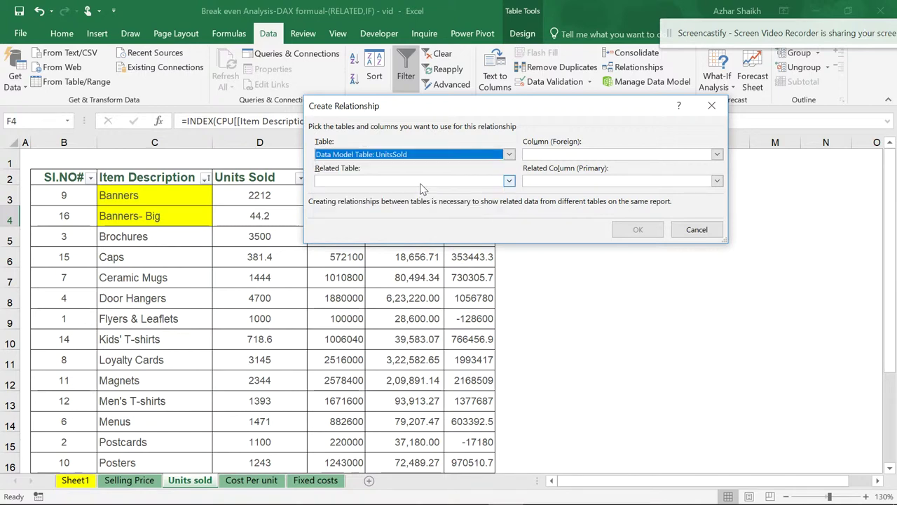
pyautogui.click(509, 181)
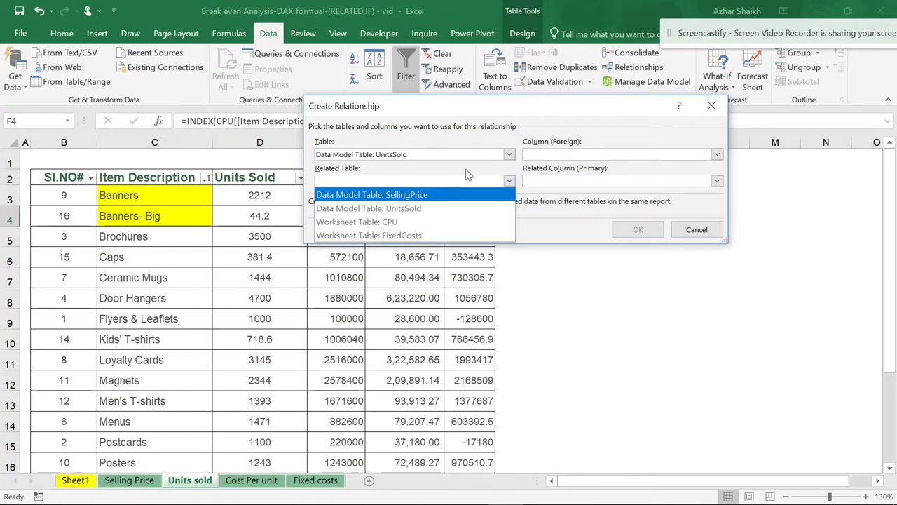
pyautogui.click(405, 223)
pyautogui.click(717, 154)
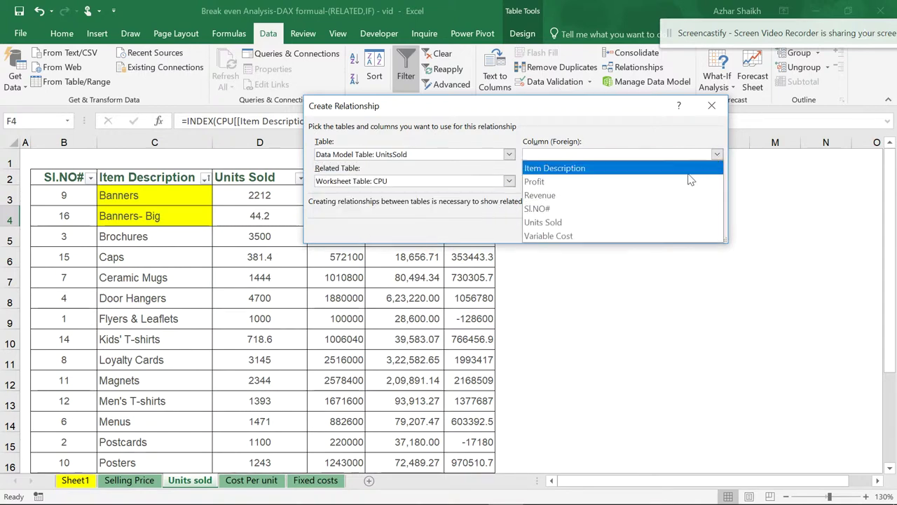
pyautogui.click(689, 171)
pyautogui.click(715, 181)
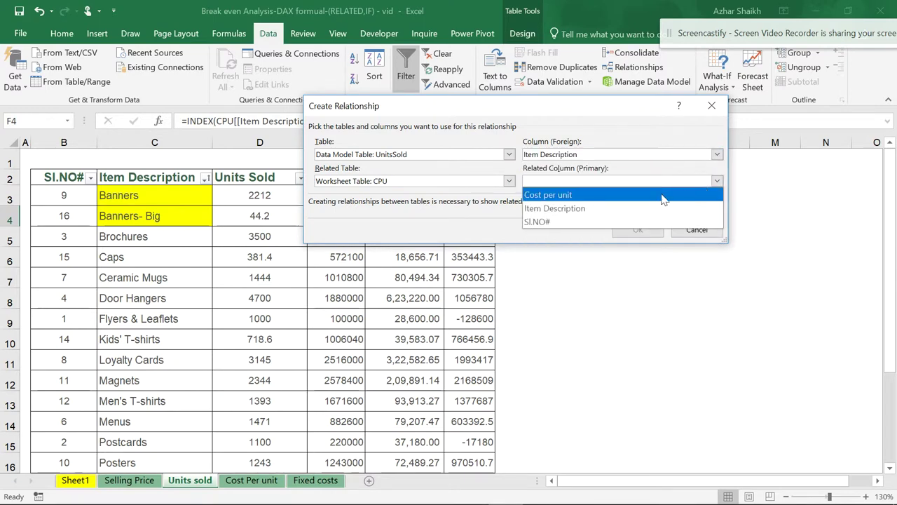
pyautogui.click(660, 209)
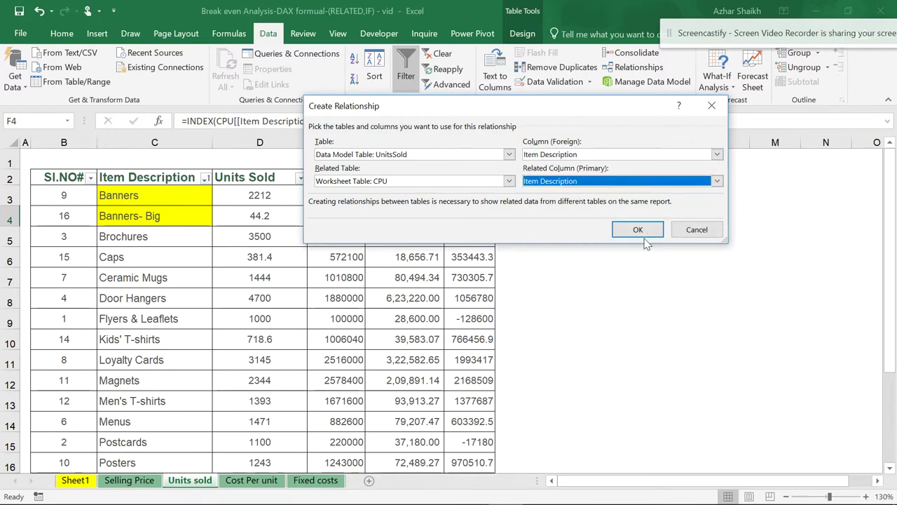
pyautogui.click(645, 237)
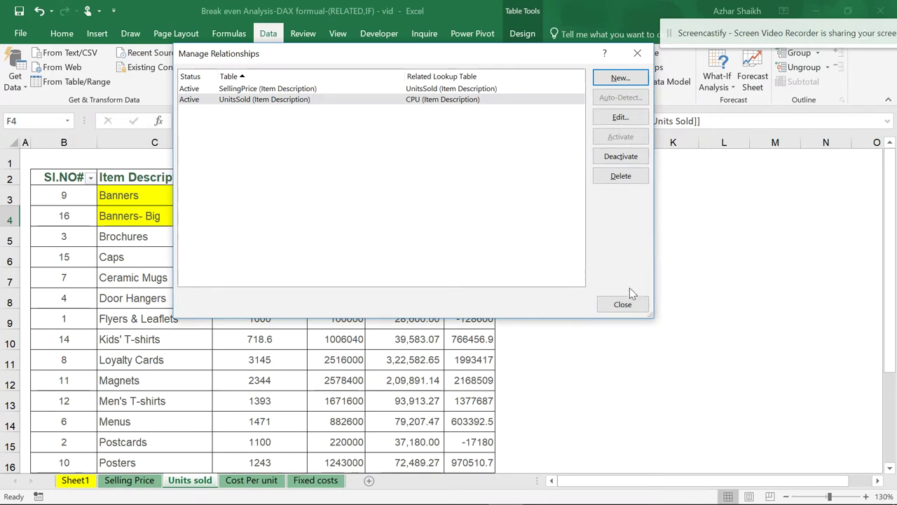
pyautogui.click(622, 306)
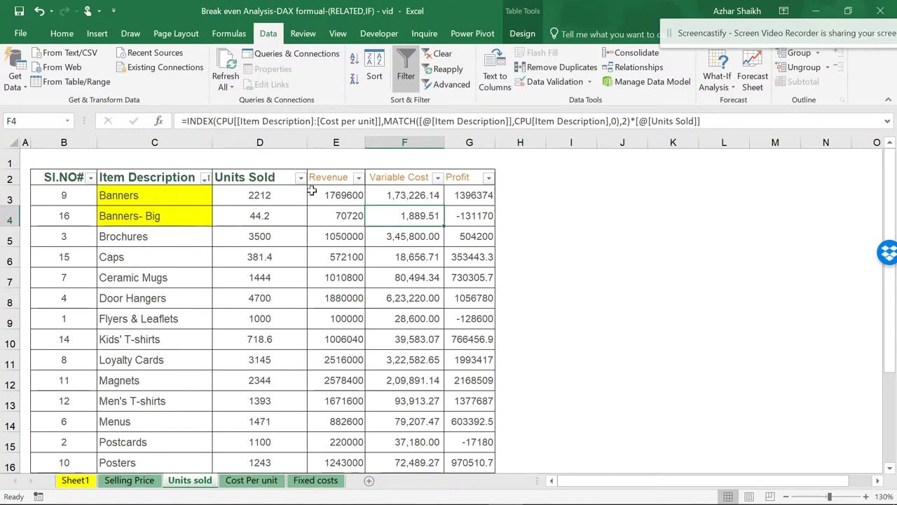
# Insert a PivotTable on a new worksheet, using the Tables in Workbook Data Model connection as its external data source.
pyautogui.click(222, 257)
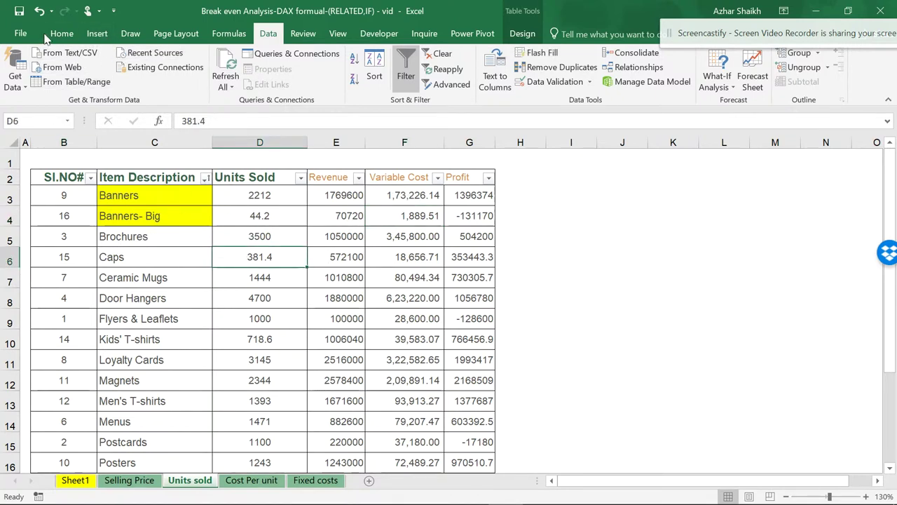
pyautogui.click(92, 37)
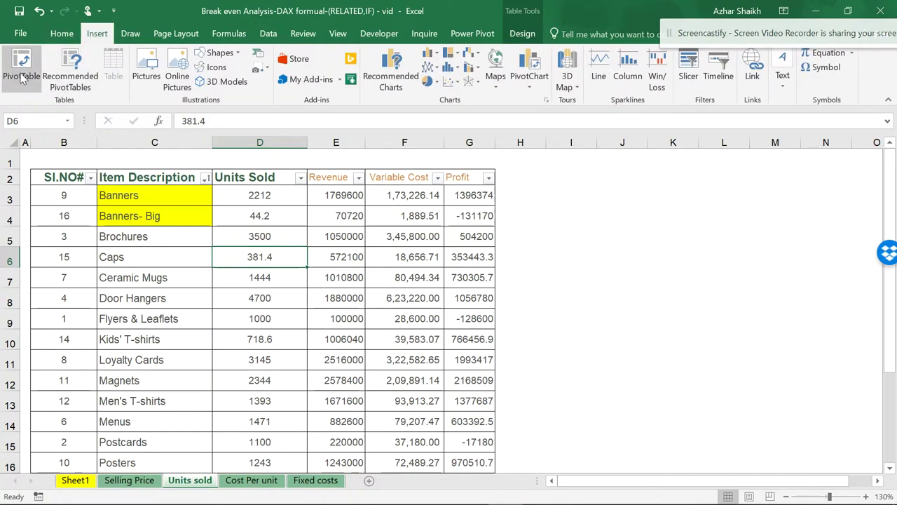
pyautogui.click(21, 76)
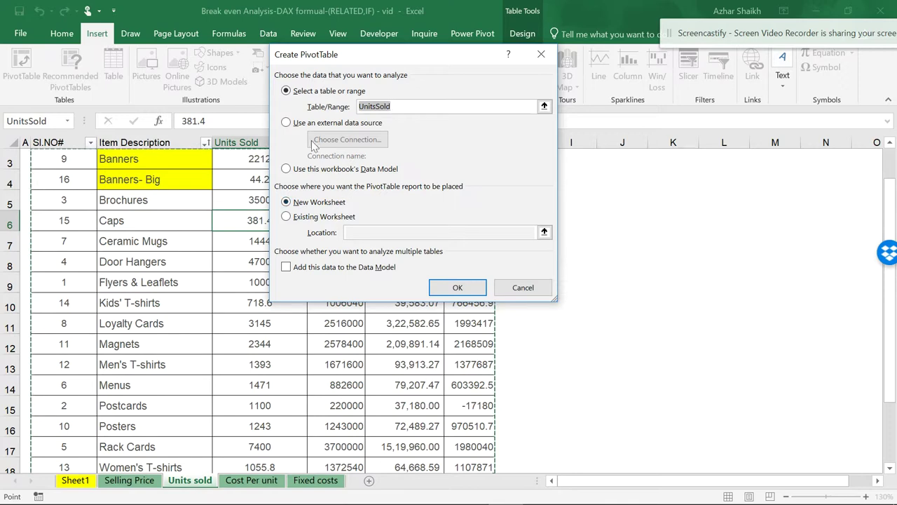
pyautogui.click(286, 123)
pyautogui.click(340, 140)
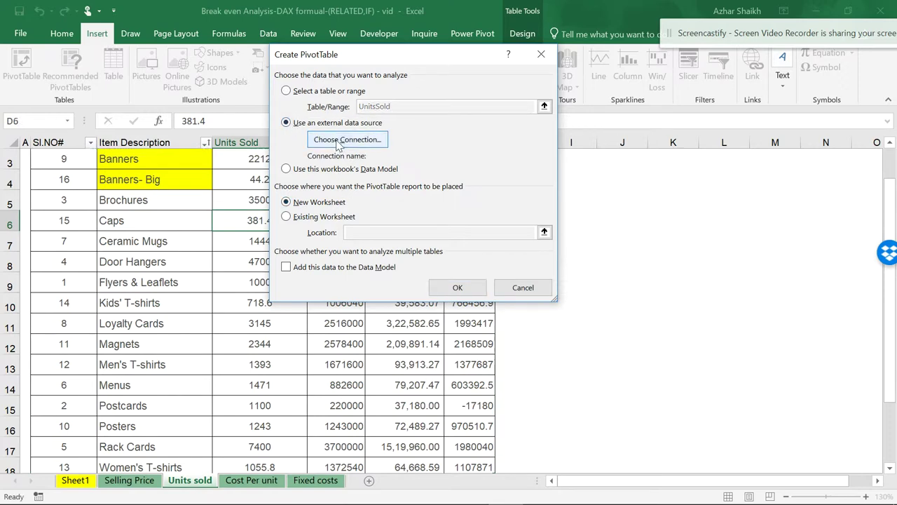
pyautogui.click(309, 57)
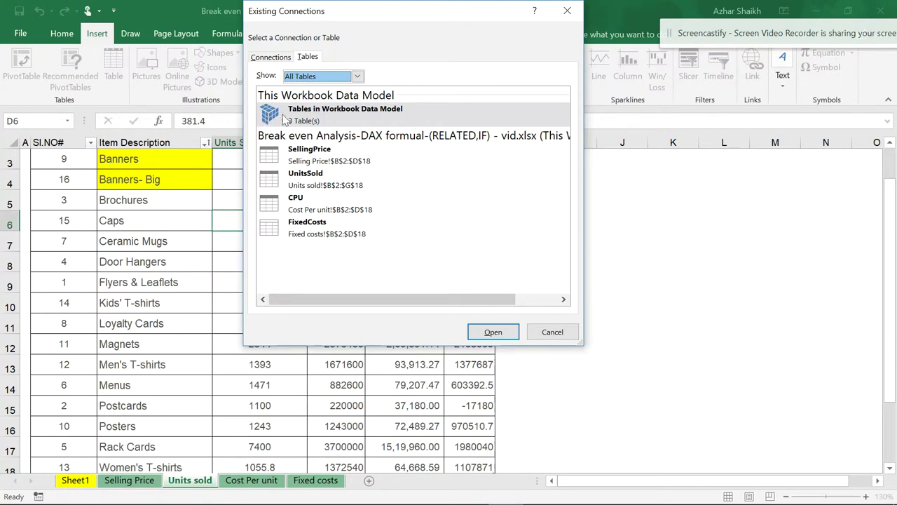
pyautogui.click(485, 330)
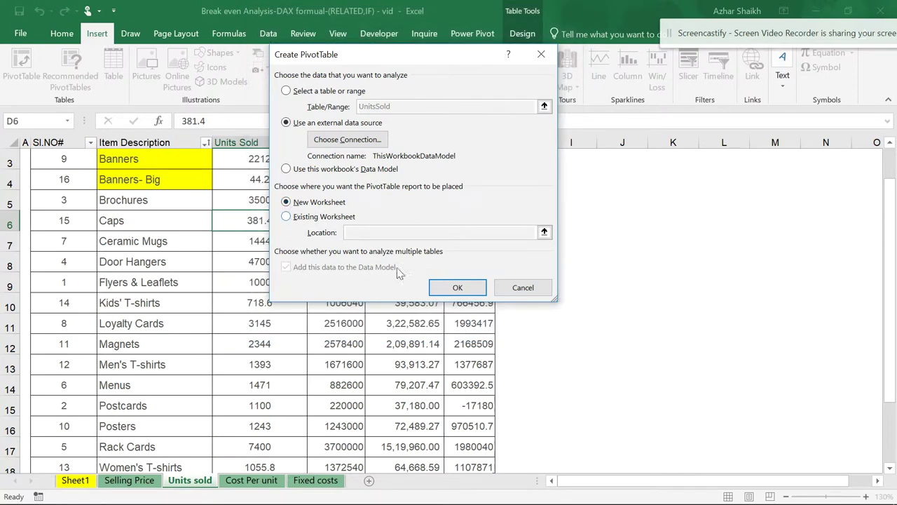
pyautogui.click(460, 289)
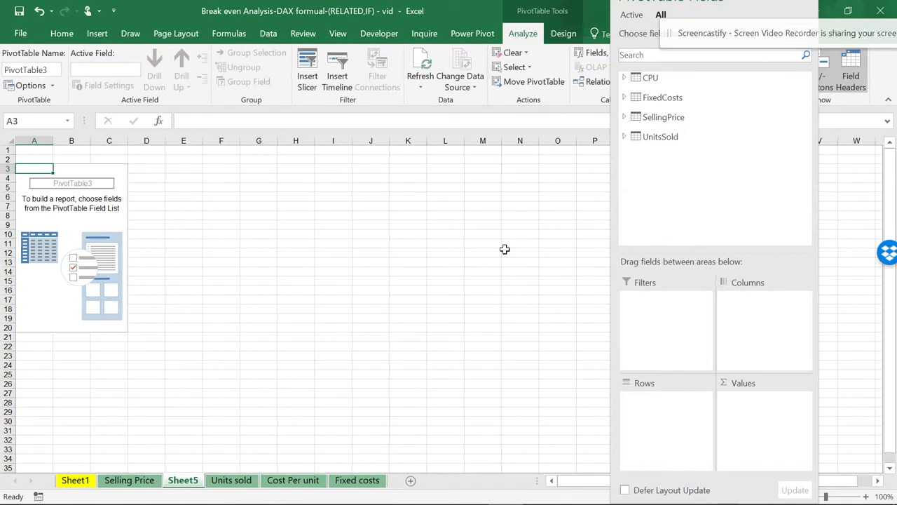
# Build the PivotTable from UnitsSold with Item Description as rows and Units Sold, Variable Cost, Revenue and Profit as summed values.
pyautogui.click(625, 118)
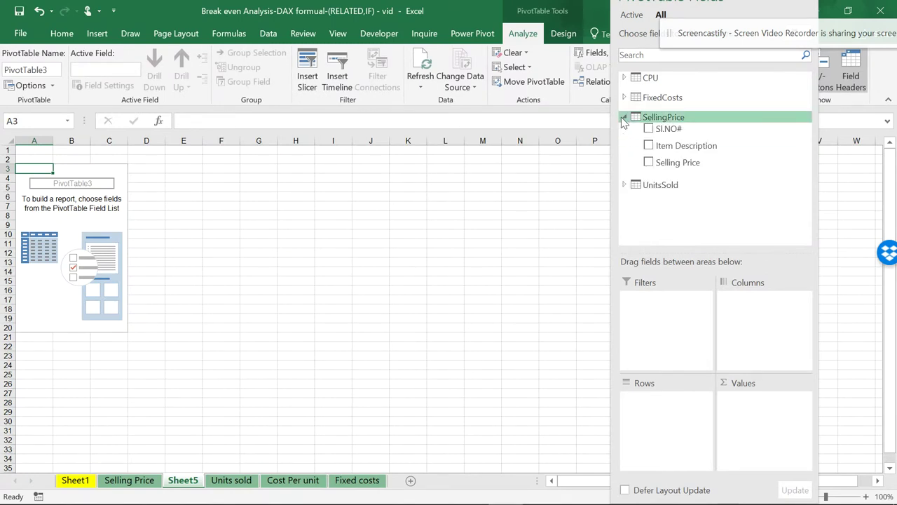
pyautogui.click(630, 185)
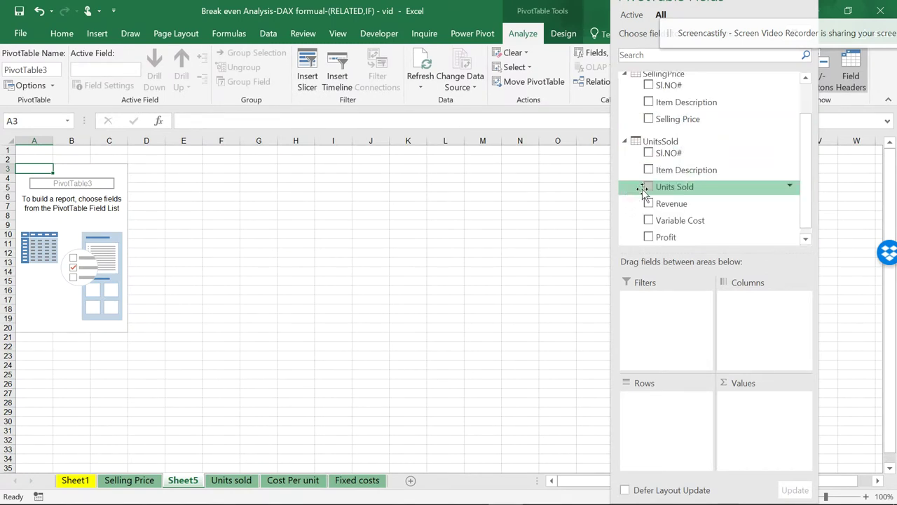
pyautogui.click(656, 171)
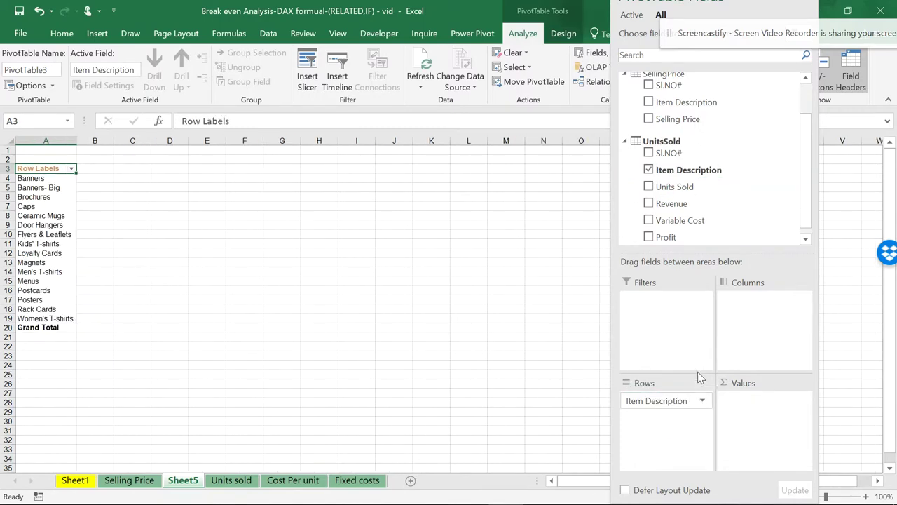
pyautogui.moveTo(695, 190); pyautogui.dragTo(763, 429)
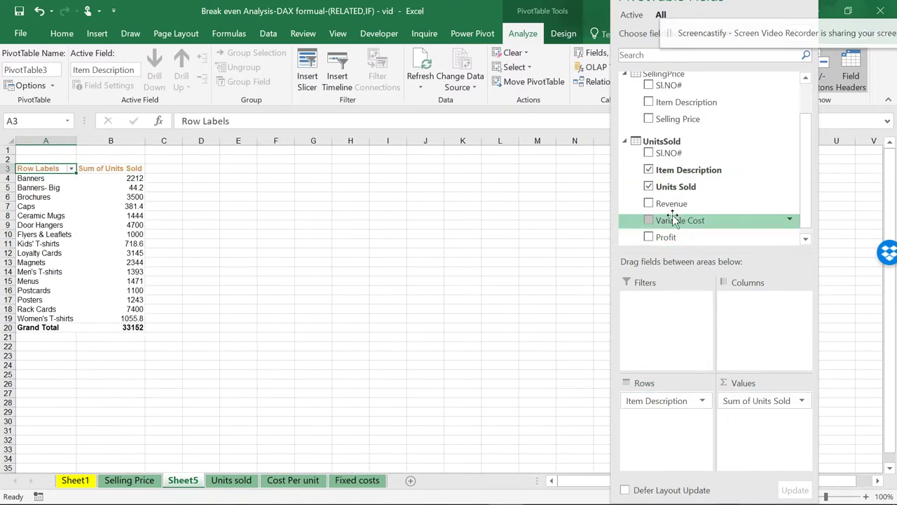
pyautogui.moveTo(680, 221); pyautogui.dragTo(694, 270)
pyautogui.click(649, 203)
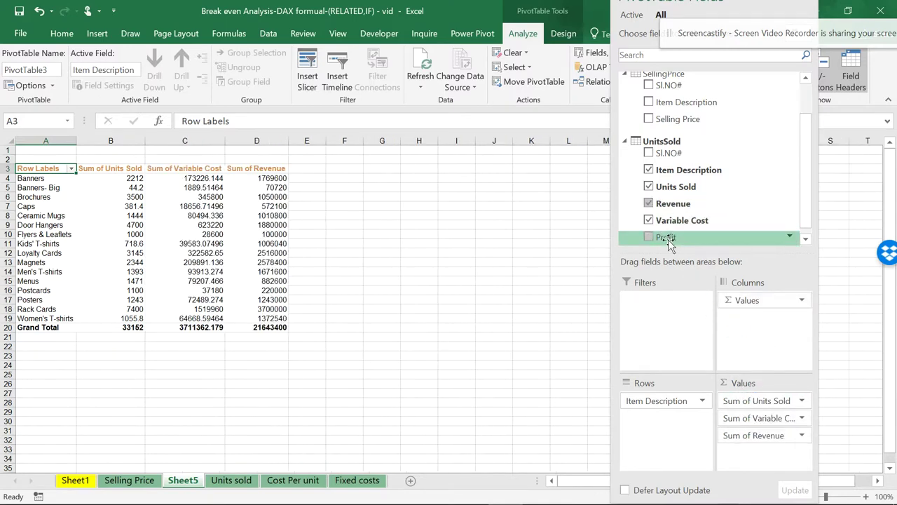
pyautogui.click(653, 239)
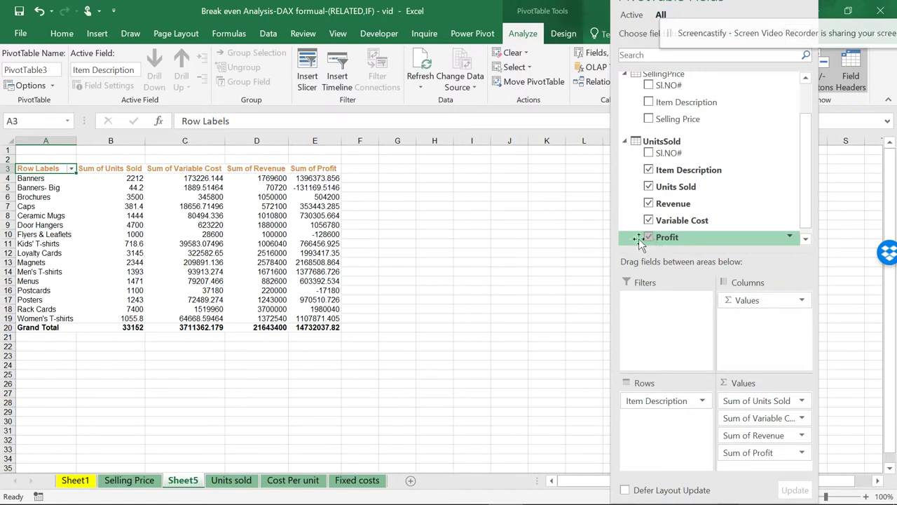
pyautogui.click(423, 243)
pyautogui.keyDown('ctrl'); pyautogui.scroll(2, 383, 253); pyautogui.keyUp('ctrl')
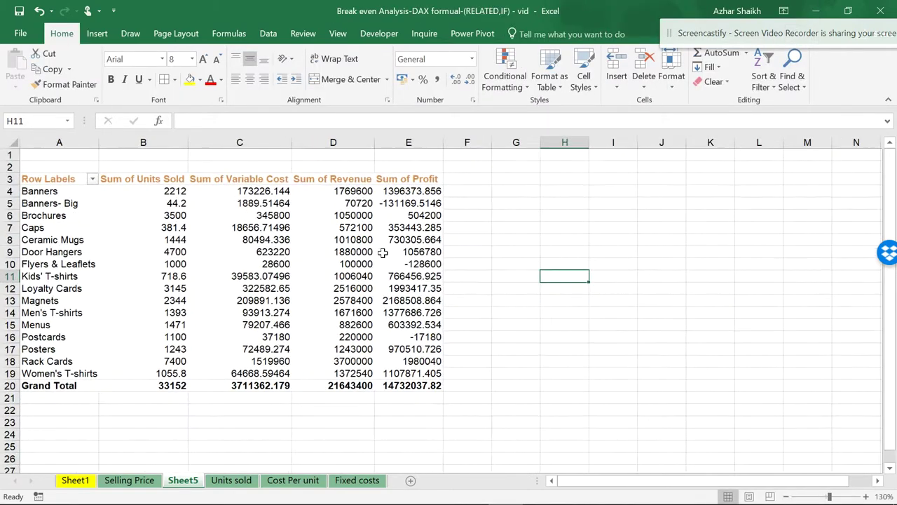
pyautogui.keyDown('ctrl'); pyautogui.scroll(1, 383, 252); pyautogui.keyUp('ctrl')
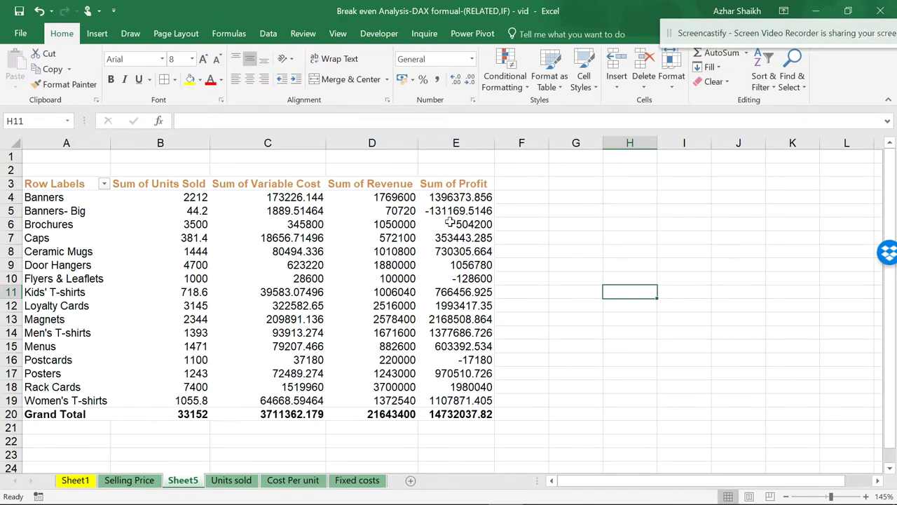
# Sort the PivotTable by Sum of Profit from smallest to largest and inspect the items with the lowest profit.
pyautogui.click(445, 200)
pyautogui.rightClick(444, 201)
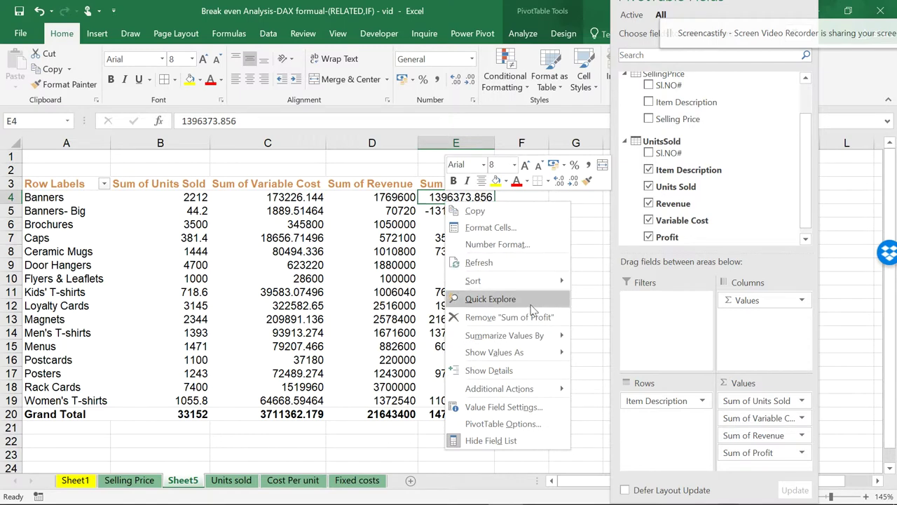
pyautogui.moveTo(554, 280)
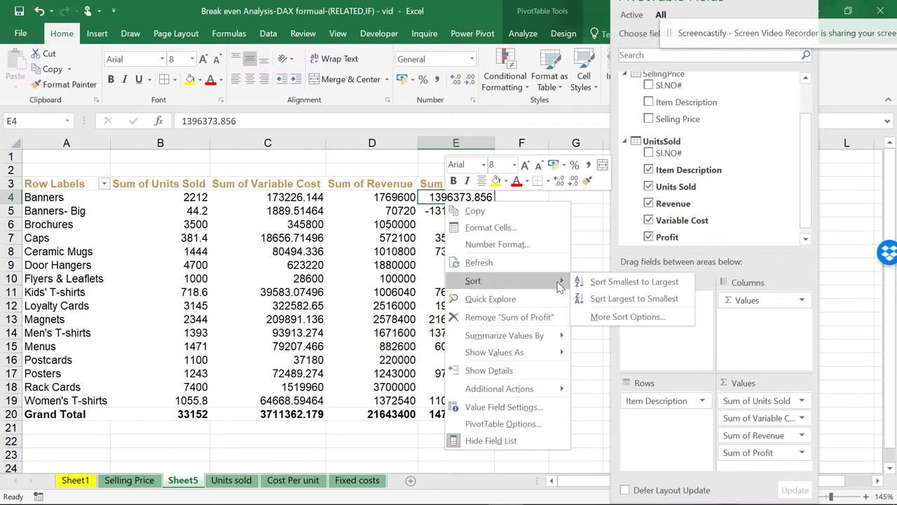
pyautogui.click(601, 284)
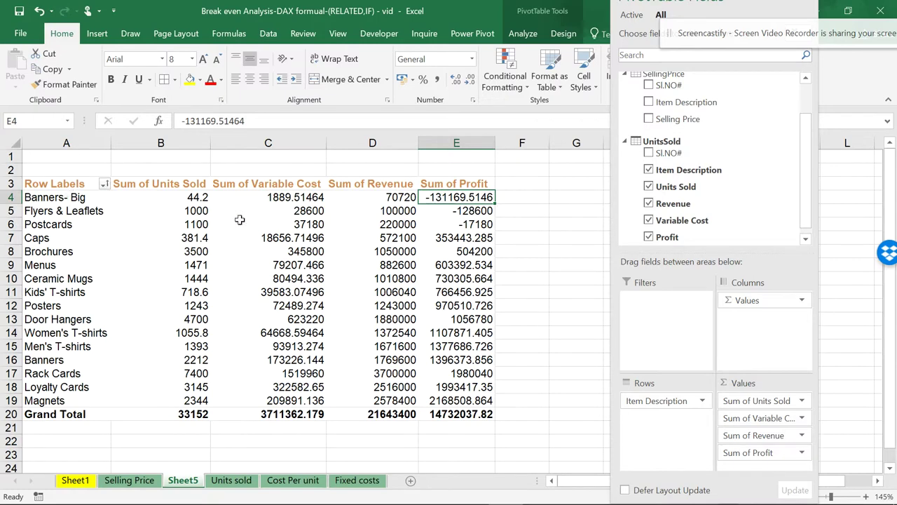
pyautogui.moveTo(467, 199); pyautogui.dragTo(471, 225)
pyautogui.click(471, 224)
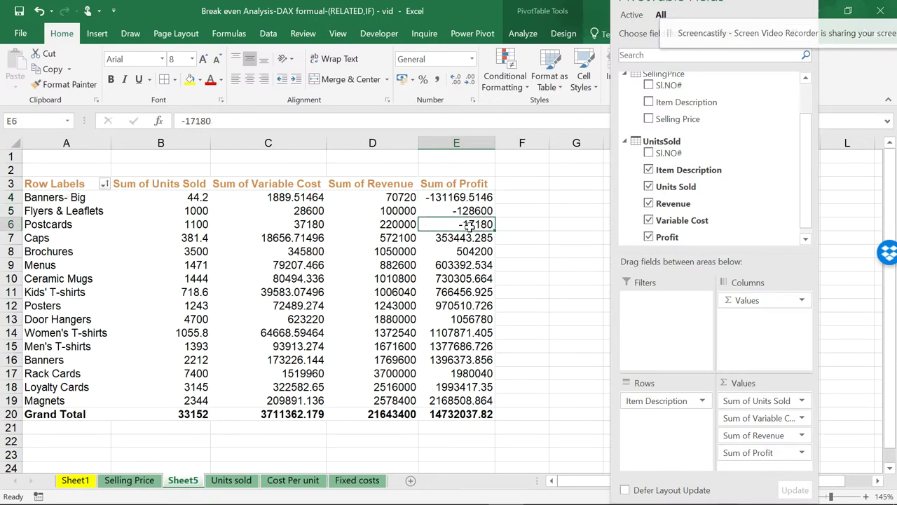
pyautogui.click(459, 201)
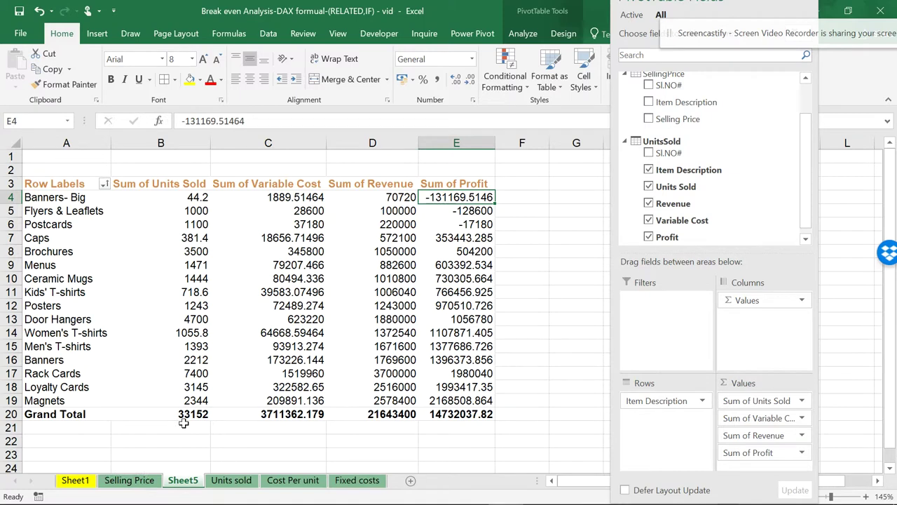
# Review the break-even analysis outline on Sheet1 and display the workbook's queries and connections.
pyautogui.click(75, 480)
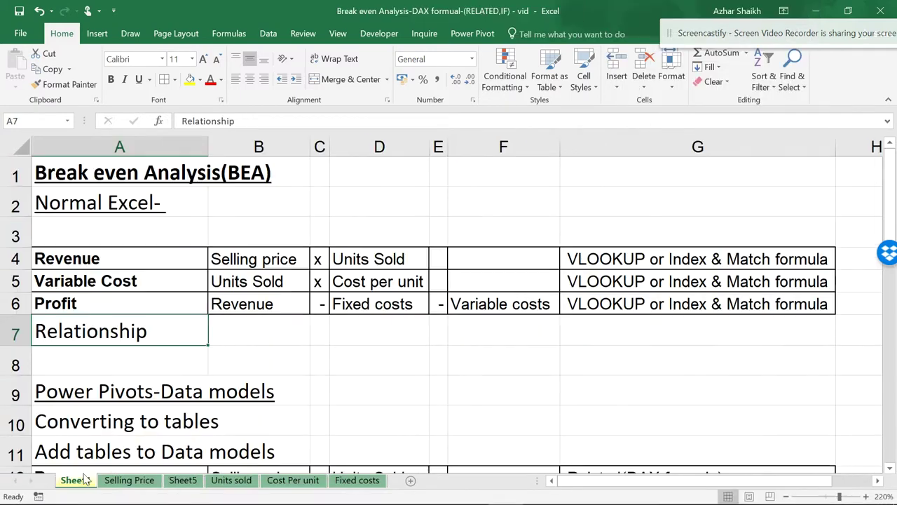
pyautogui.scroll(-1, 229, 319)
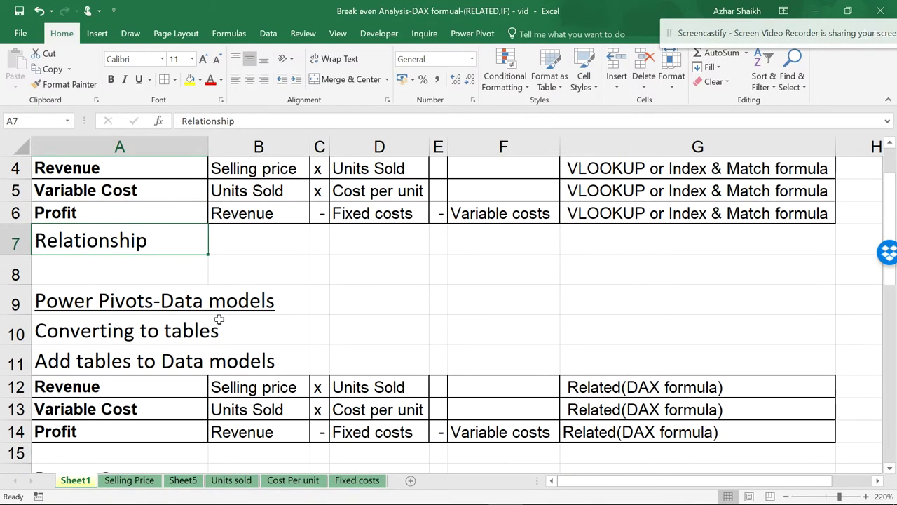
pyautogui.scroll(1, 228, 316)
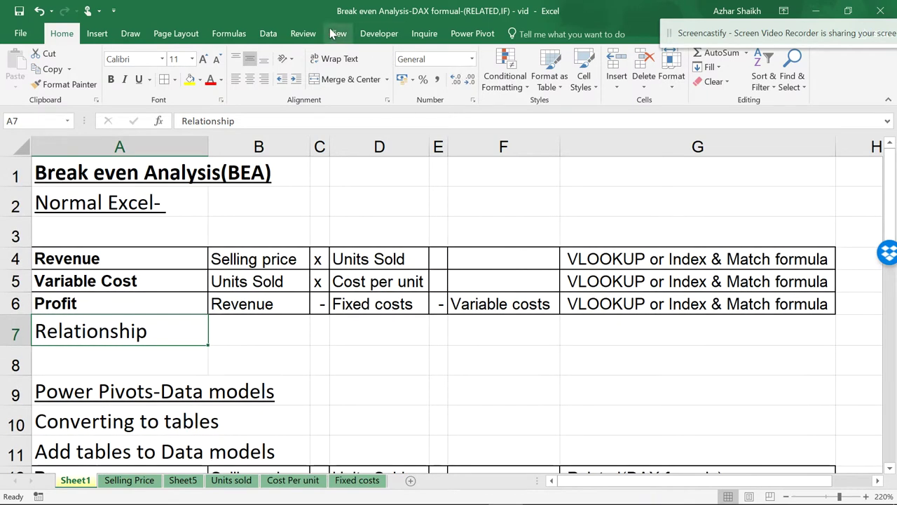
pyautogui.click(269, 34)
pyautogui.click(287, 54)
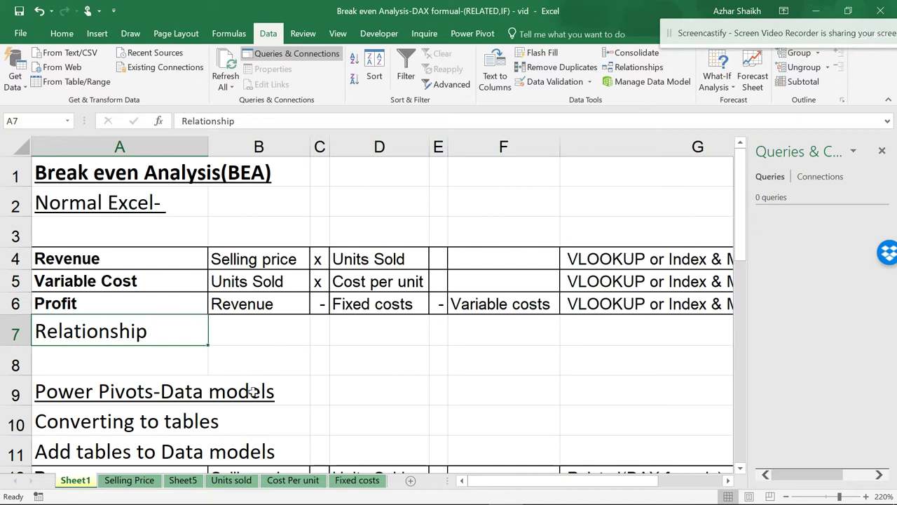
# From the Units sold sheet, examine the table relationships in the data model's diagram view and close the Power Pivot window.
pyautogui.click(231, 480)
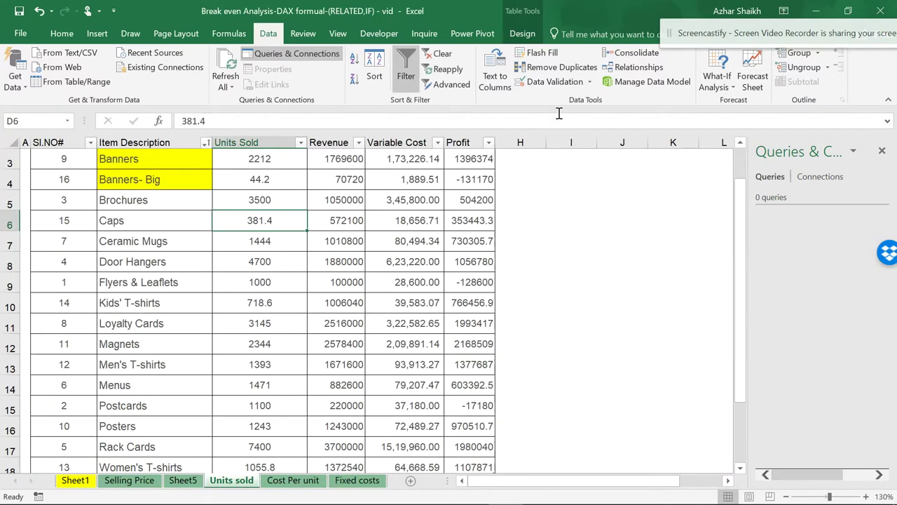
pyautogui.click(647, 82)
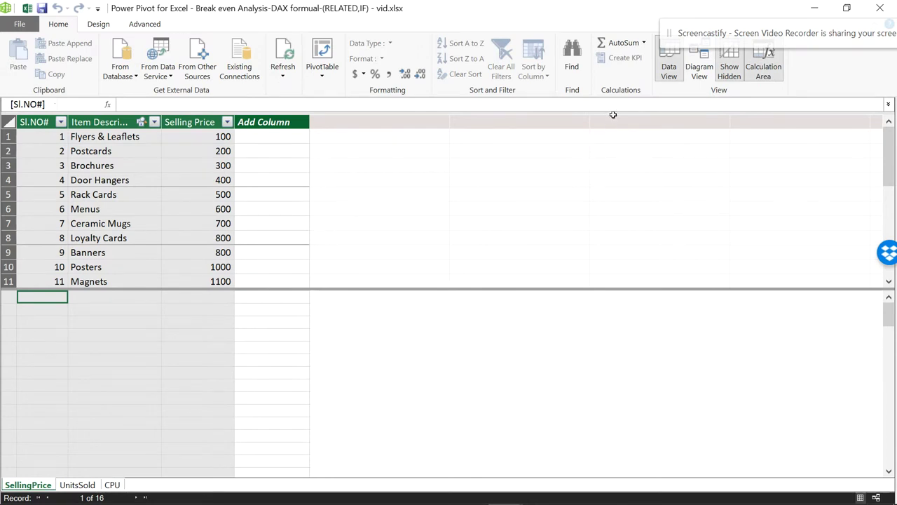
pyautogui.click(699, 71)
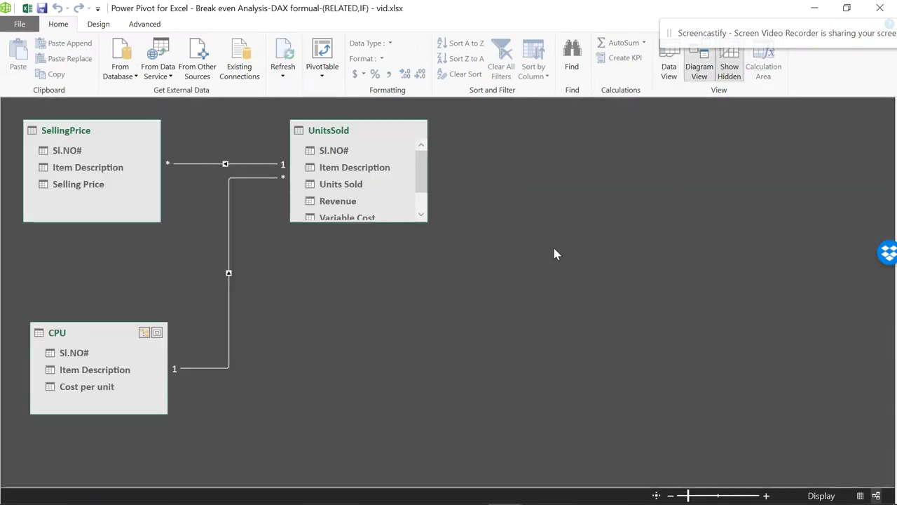
pyautogui.click(882, 7)
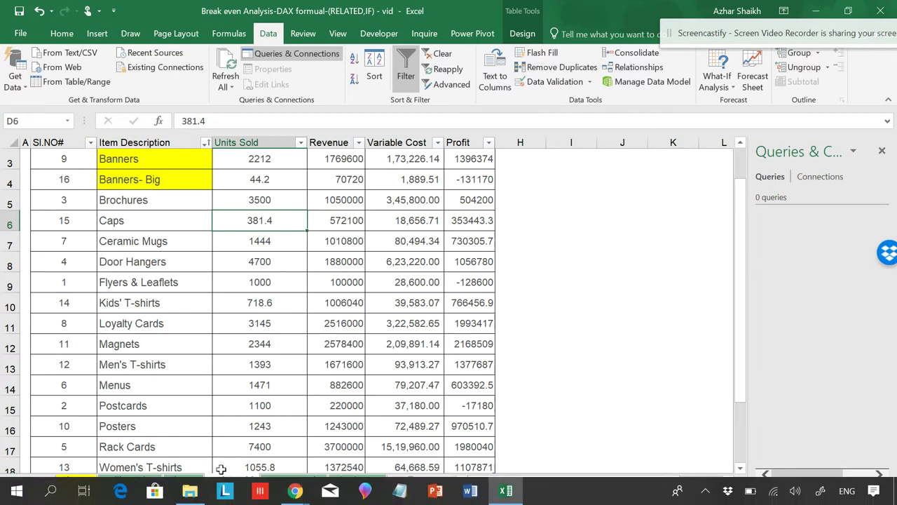
# Return to Sheet1, close the queries and connections list, and review the normal Excel and Power Pivot outlines.
pyautogui.click(138, 483)
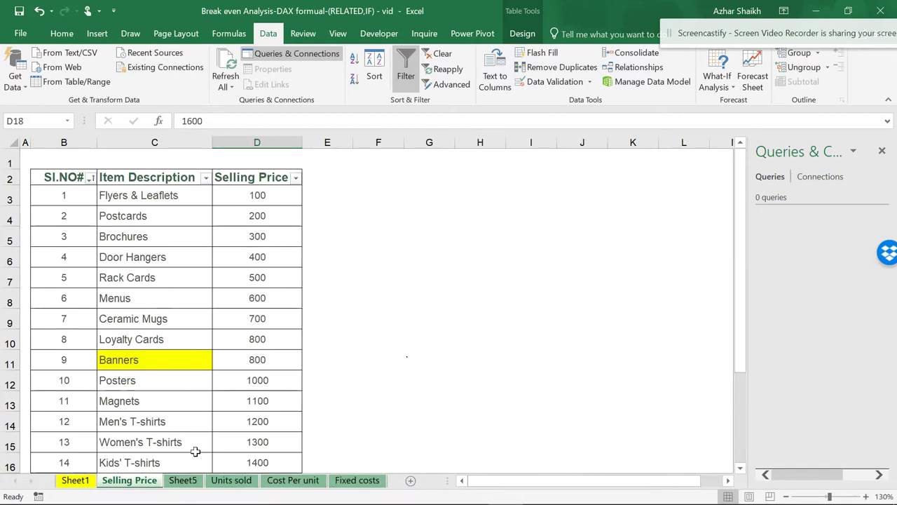
pyautogui.click(88, 483)
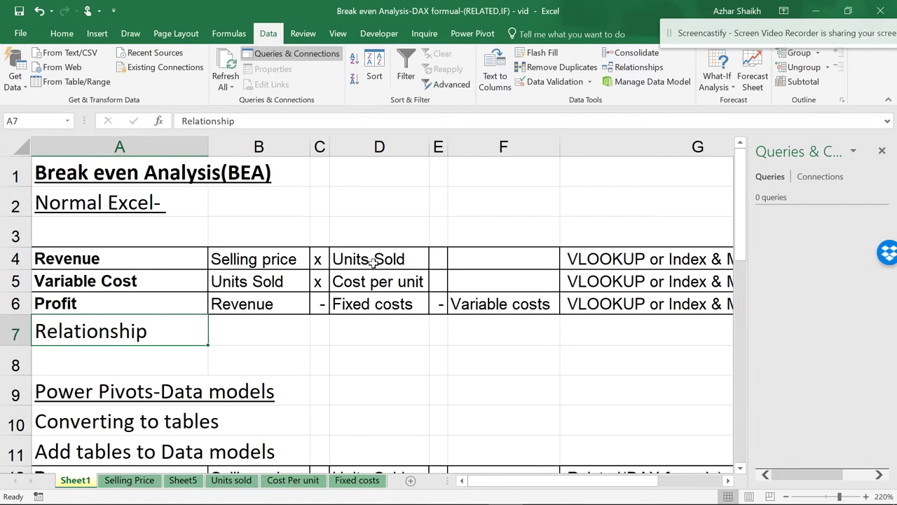
pyautogui.click(881, 152)
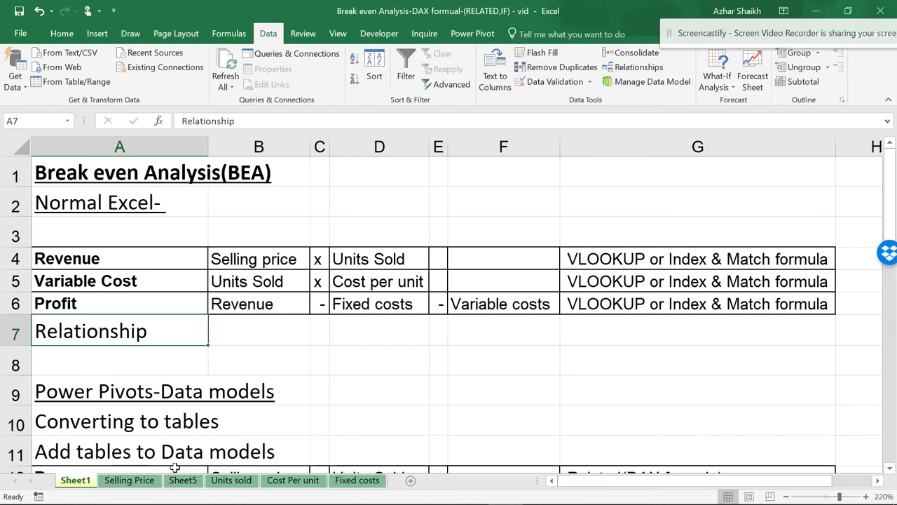
pyautogui.scroll(-1, 180, 361)
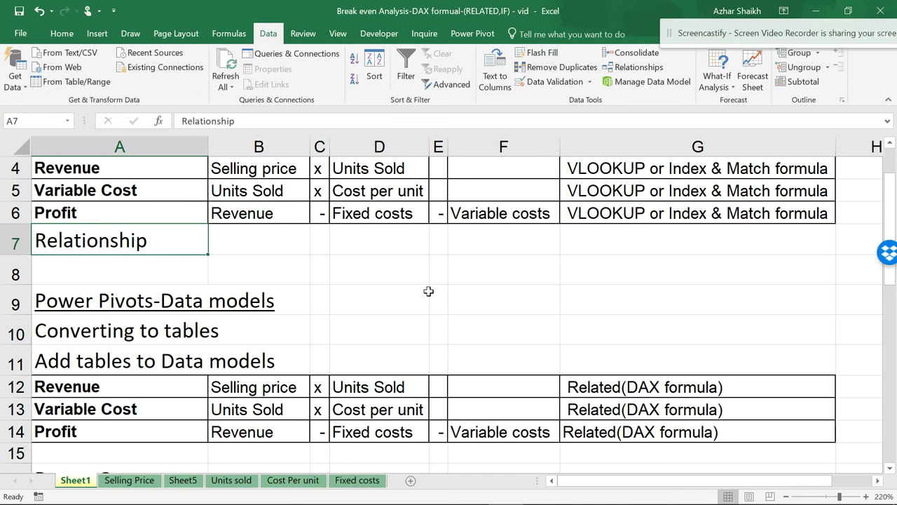
pyautogui.scroll(1, 233, 269)
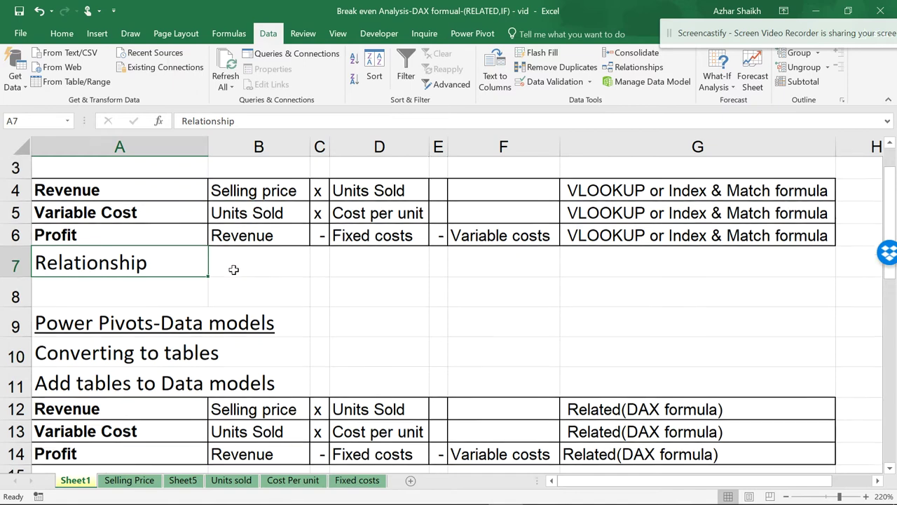
pyautogui.scroll(1, 234, 269)
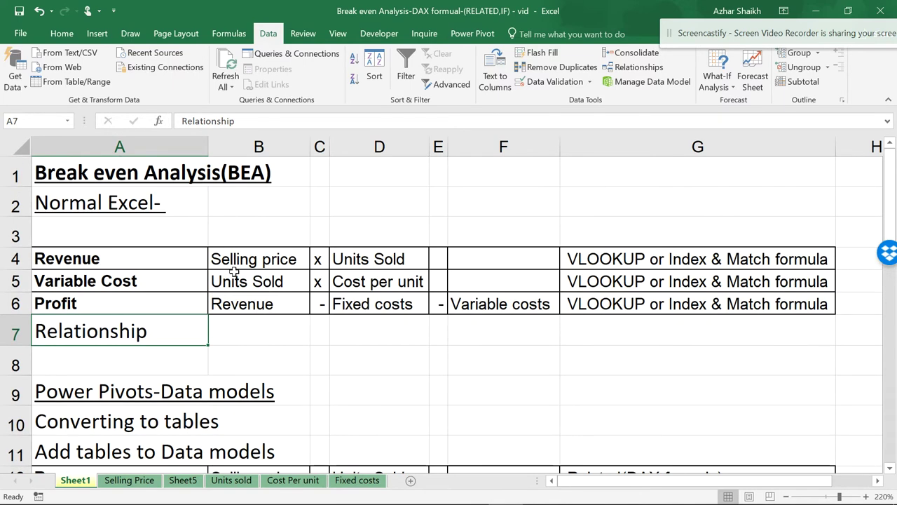